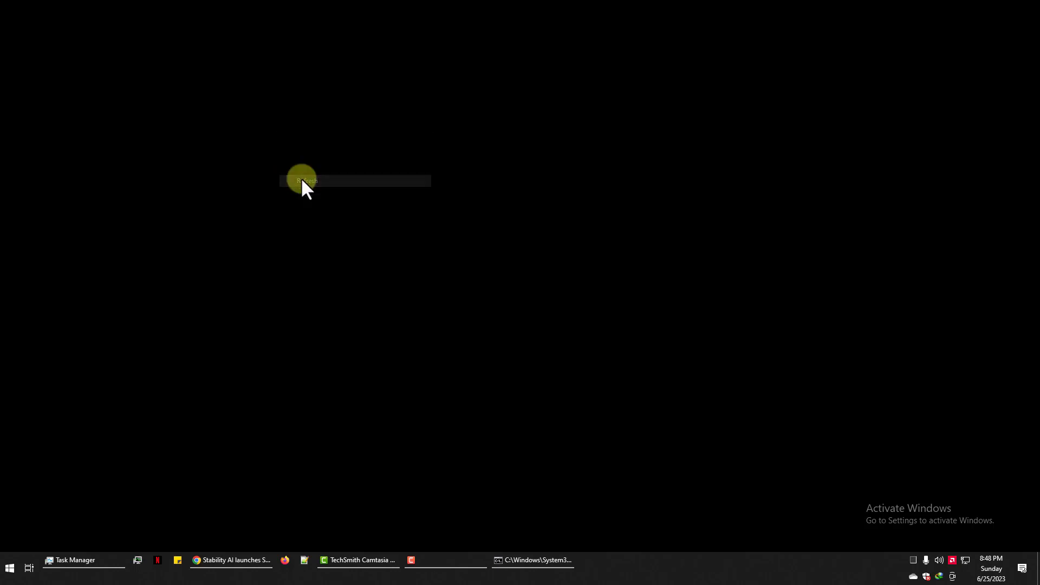
Refresh the desktop and bring the browser with the SDXL 0.9 launch article back up.
right_click(280, 133)
left_click(306, 177)
right_click(292, 144)
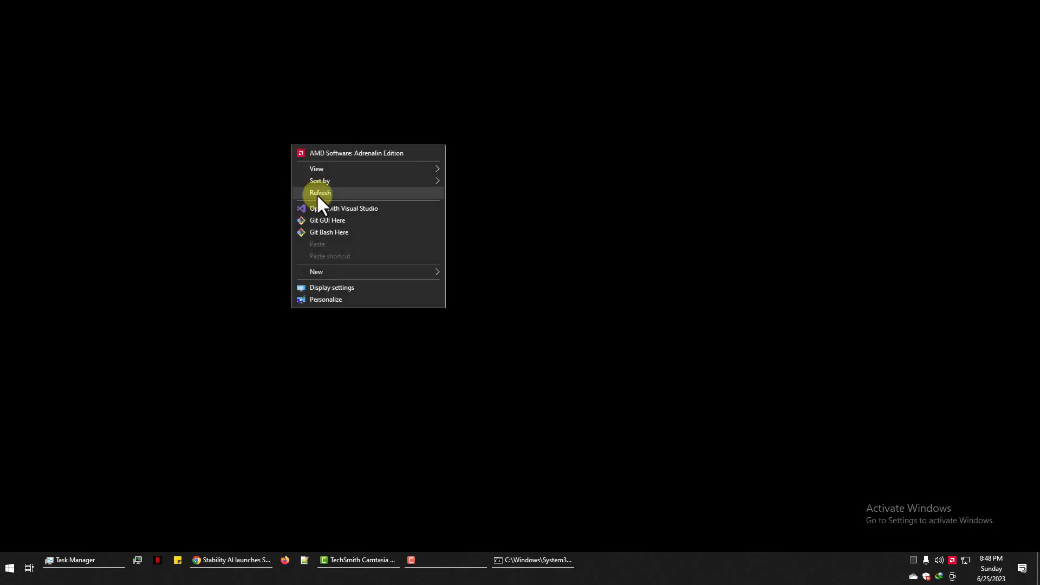
left_click(318, 194)
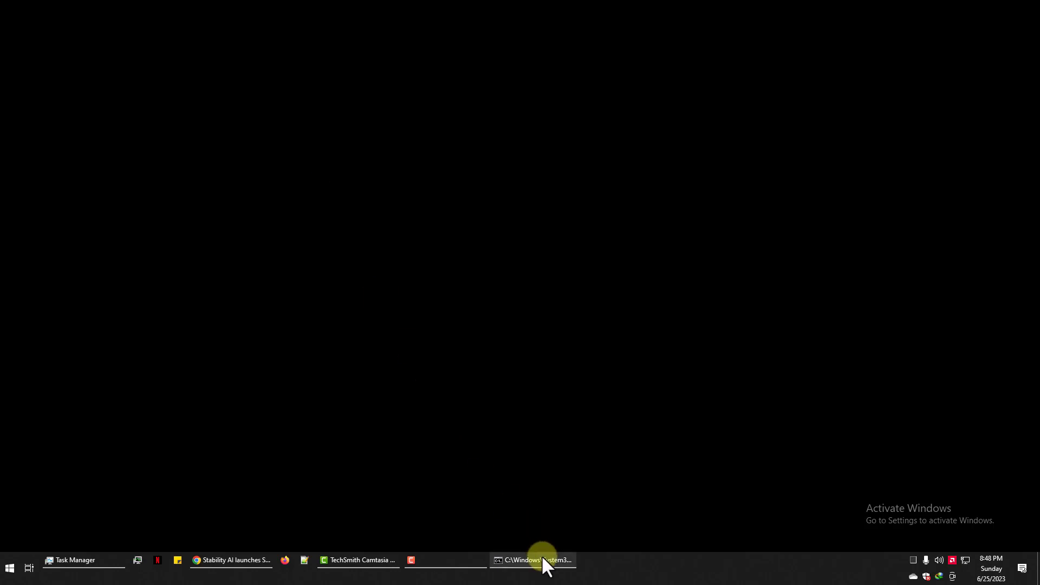
left_click(241, 571)
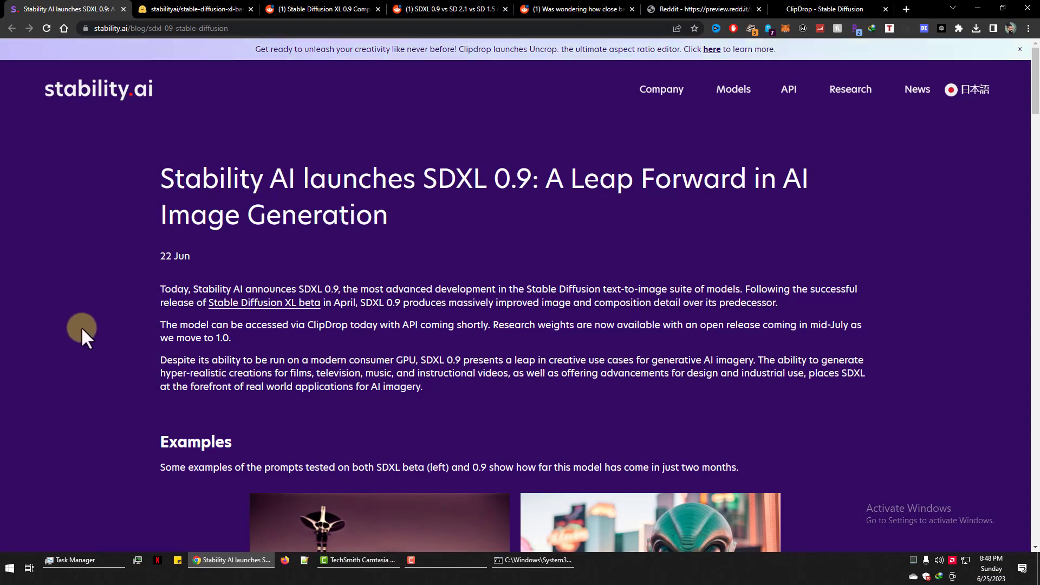
Read through the article title, opening paragraphs and the prompt captions under the alien example images.
left_click_drag(162, 177, 388, 214)
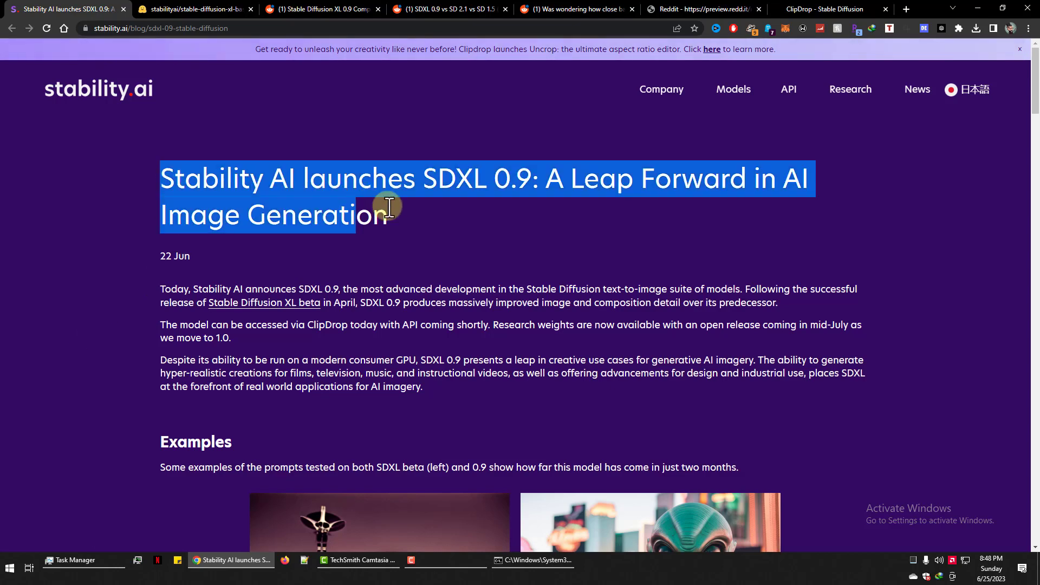
left_click(471, 235)
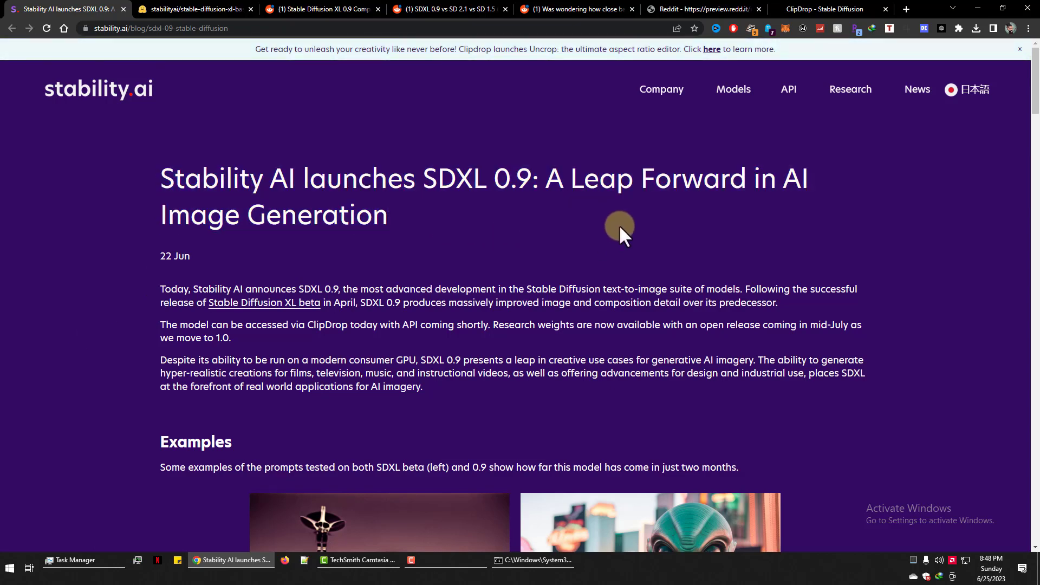
scroll(618, 225, "down", 2)
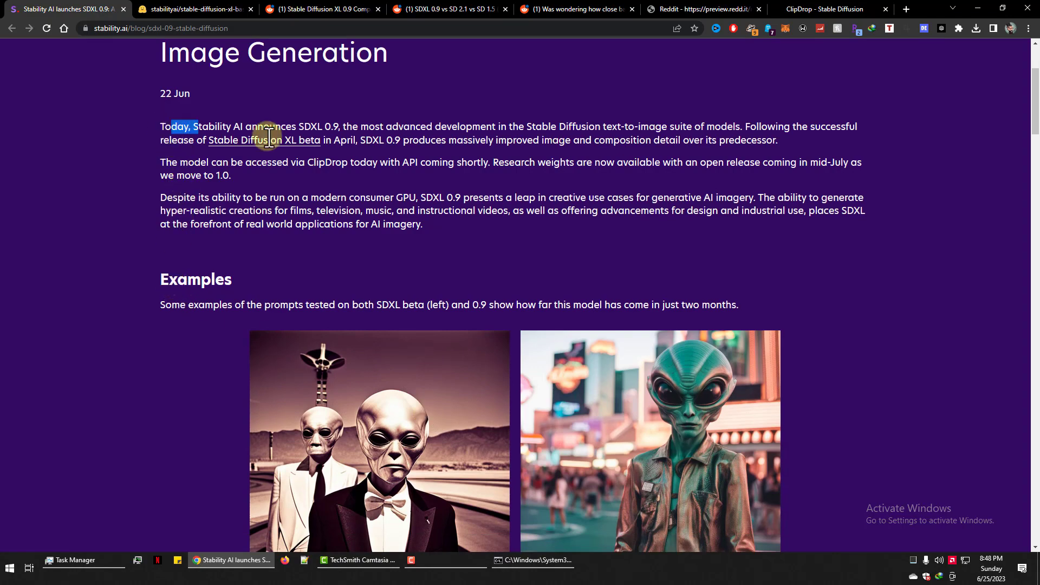
left_click_drag(162, 127, 658, 222)
left_click(657, 222)
scroll(650, 277, "down", 2)
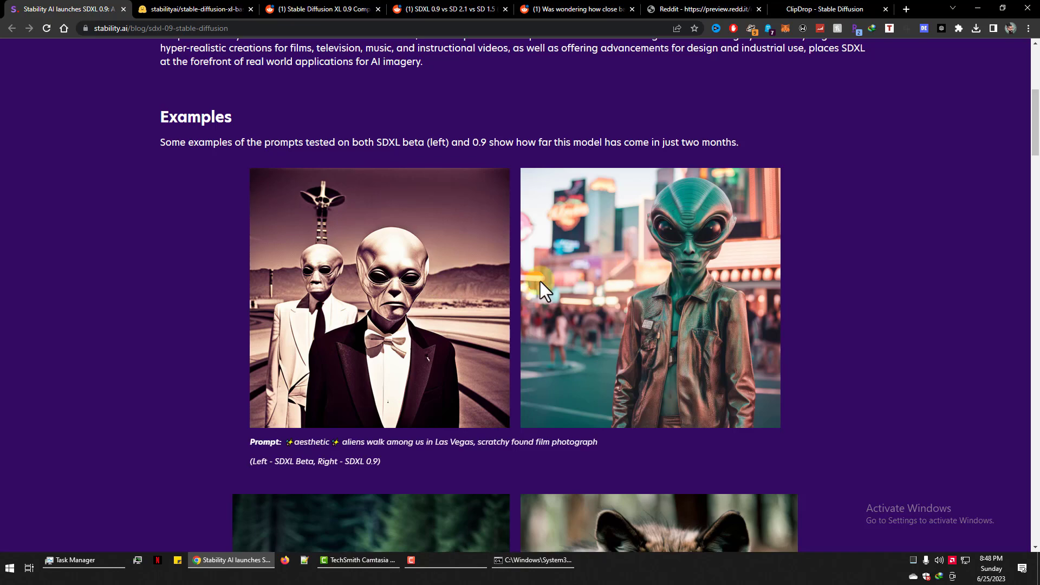
left_click_drag(177, 141, 867, 139)
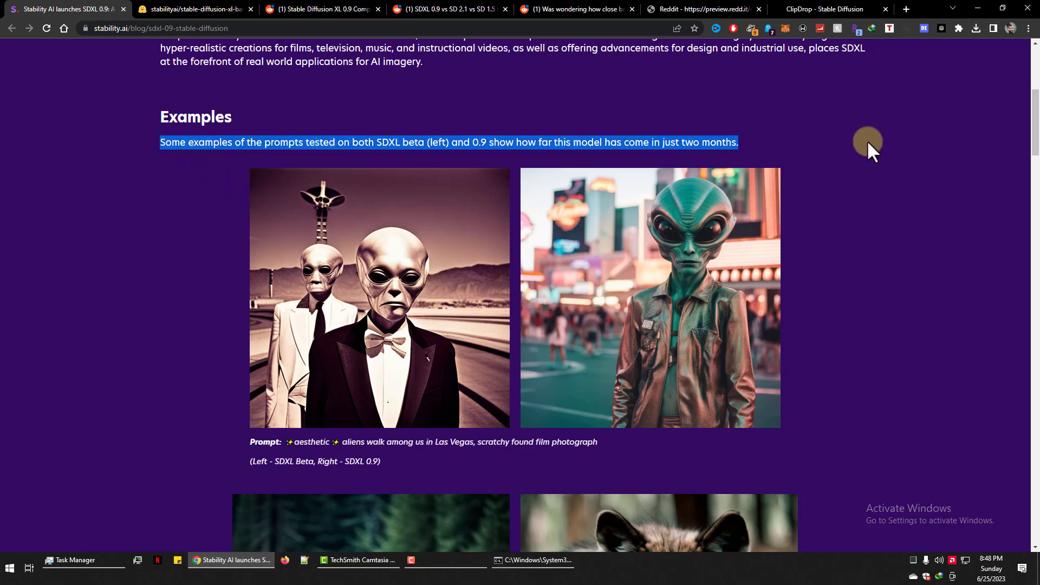
left_click(883, 216)
scroll(853, 308, "down", 3)
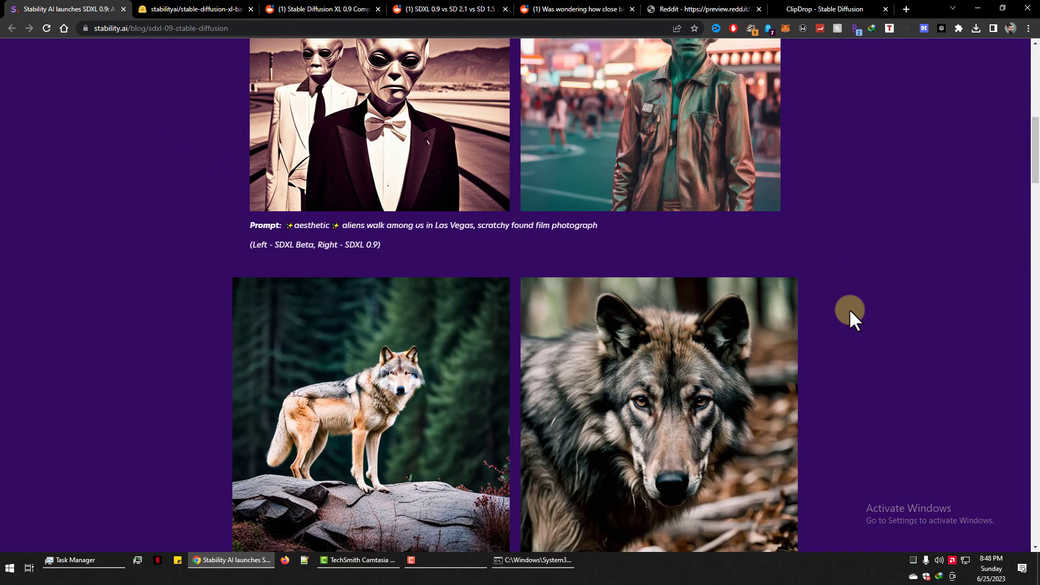
left_click_drag(244, 223, 603, 236)
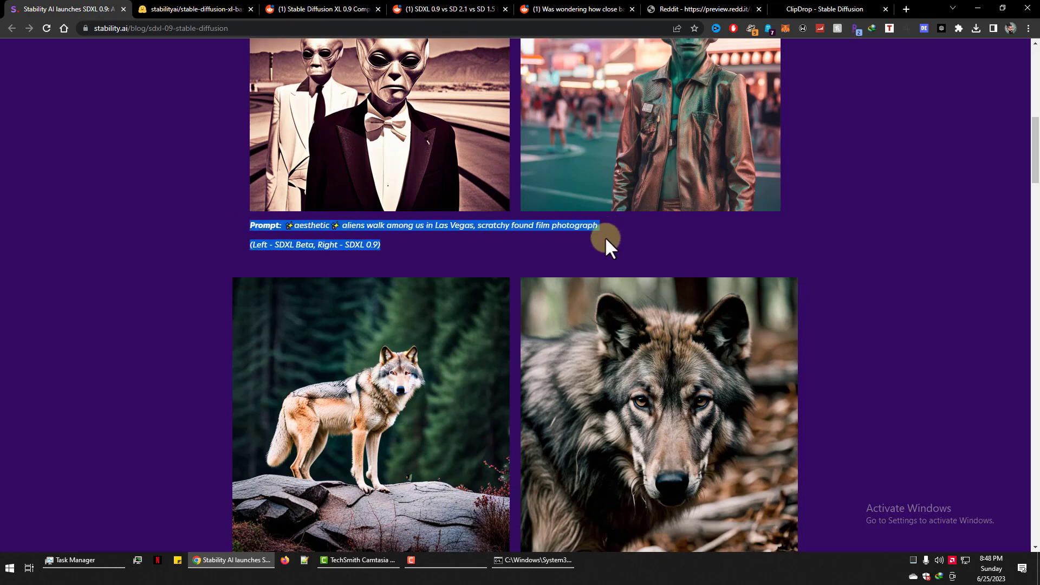
left_click(657, 247)
scroll(142, 266, "up", 1)
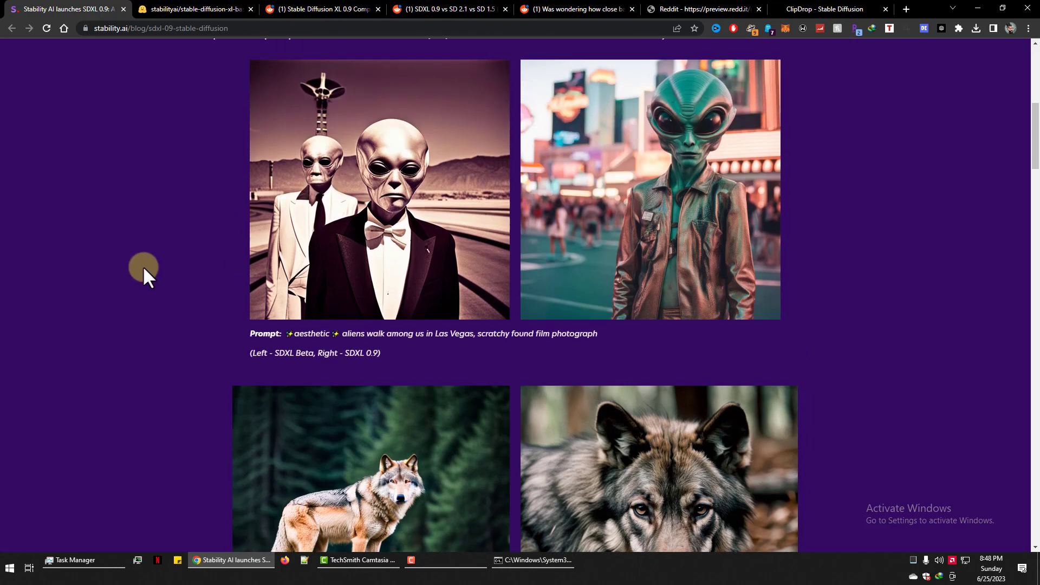
scroll(199, 316, "down", 3)
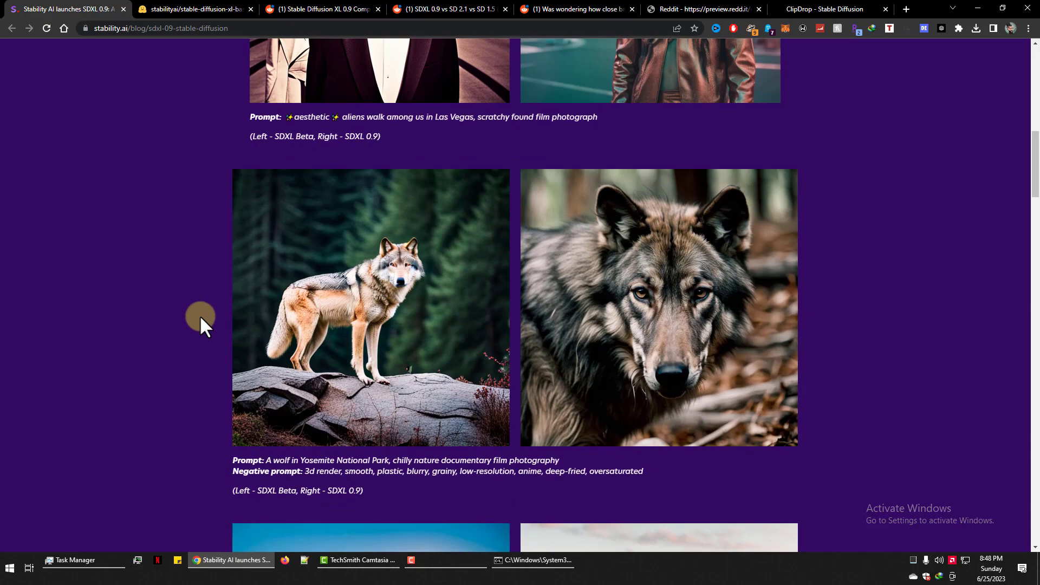
scroll(199, 314, "down", 2)
scroll(200, 314, "down", 3)
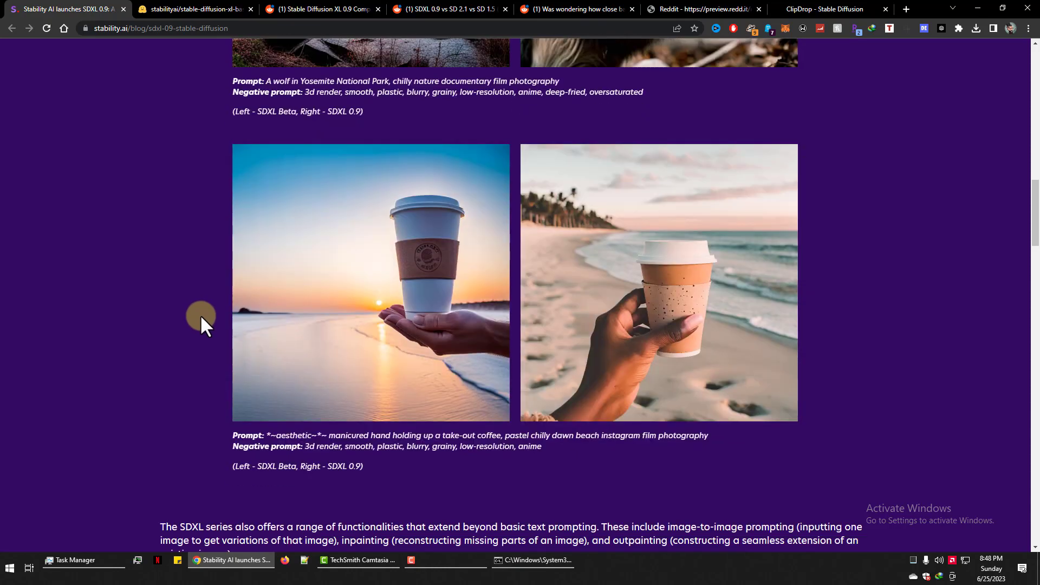
scroll(200, 315, "down", 3)
scroll(200, 314, "down", 2)
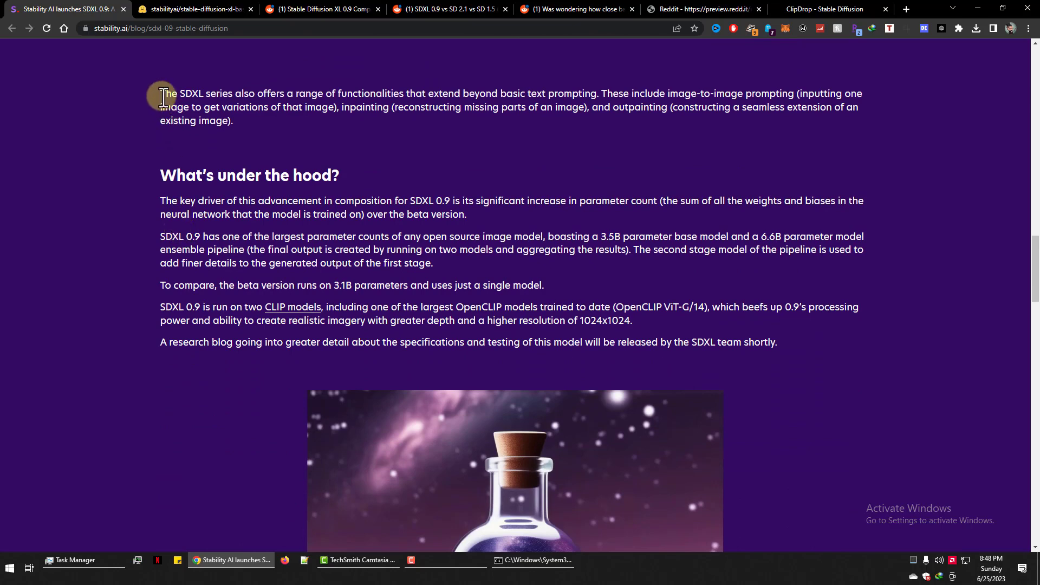
Read the technical details text and the galaxy bottle prompt caption.
mouse_move(159, 93)
left_mouse_down()
mouse_move(749, 287)
mouse_move(816, 359)
left_mouse_up()
left_click(836, 392)
scroll(117, 370, "down", 1)
scroll(117, 371, "down", 2)
scroll(118, 372, "down", 2)
scroll(118, 371, "up", 1)
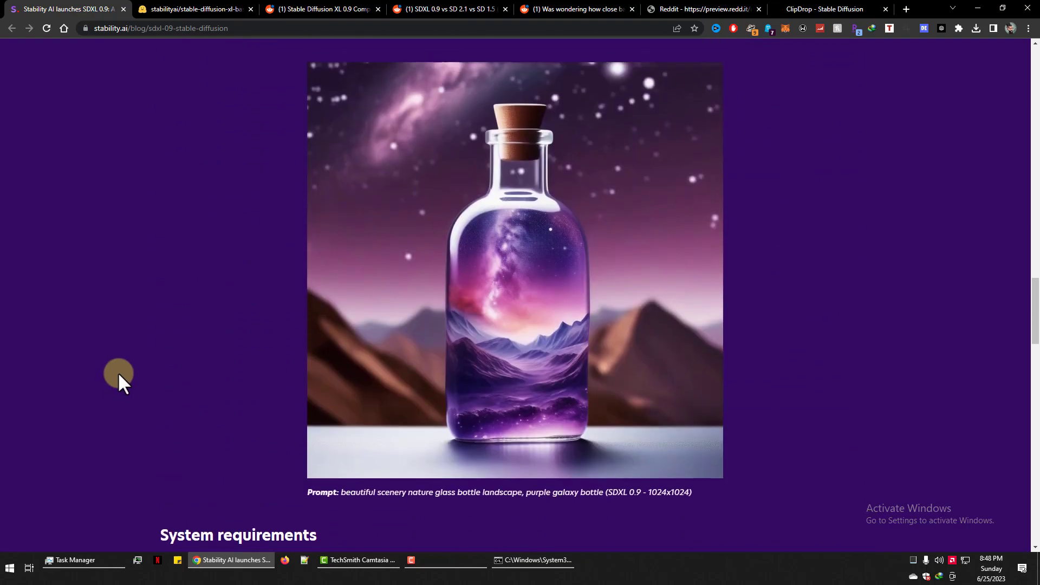
triple_click(389, 497)
left_click(423, 506)
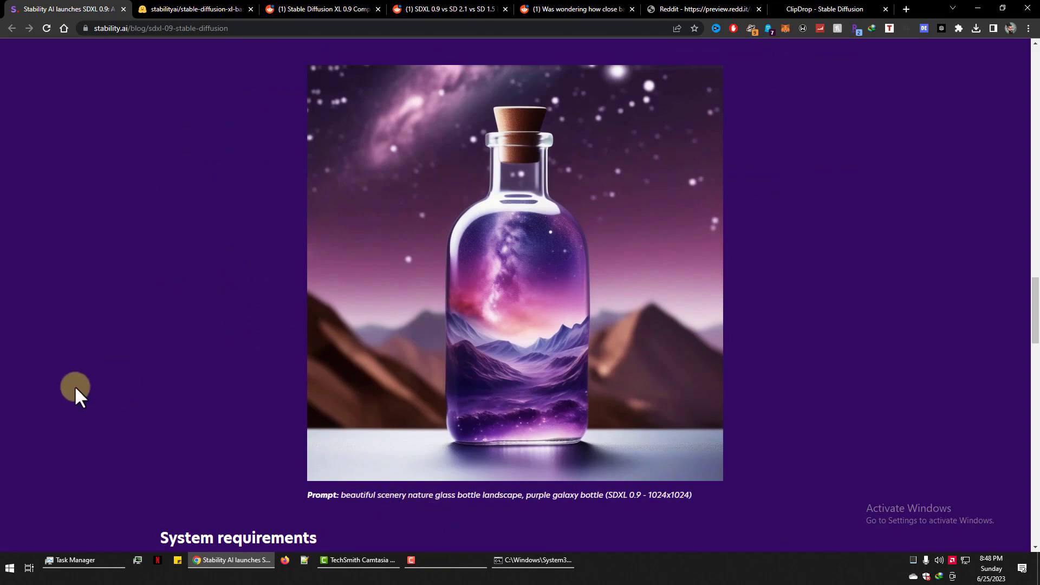
scroll(74, 385, "down", 3)
scroll(75, 384, "down", 1)
scroll(75, 384, "up", 1)
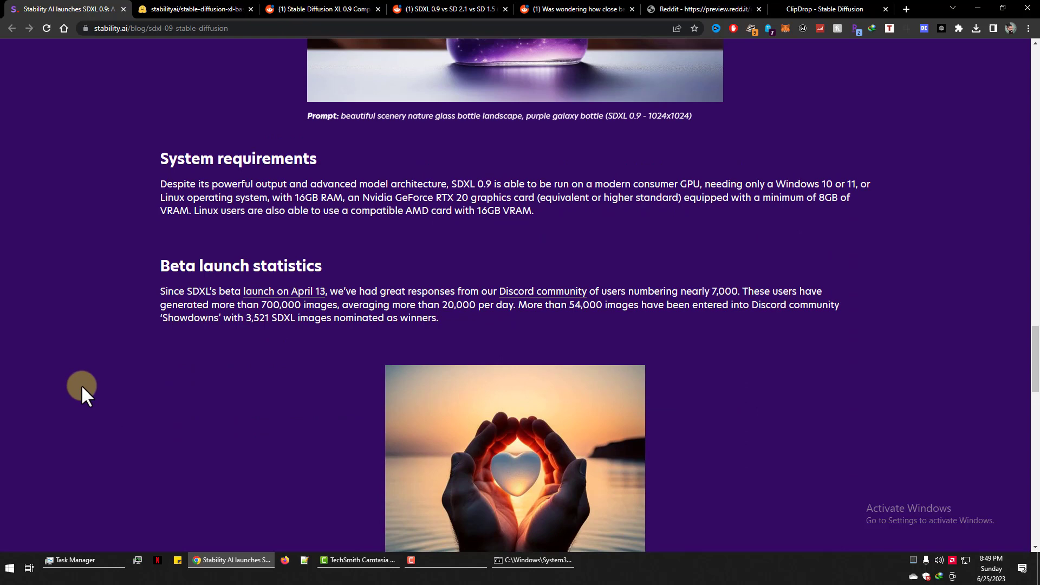
Go through the System requirements: AMD card, minimum VRAM, Linux and hardware notes.
mouse_move(163, 160)
left_mouse_down()
mouse_move(575, 165)
mouse_move(601, 211)
left_mouse_up()
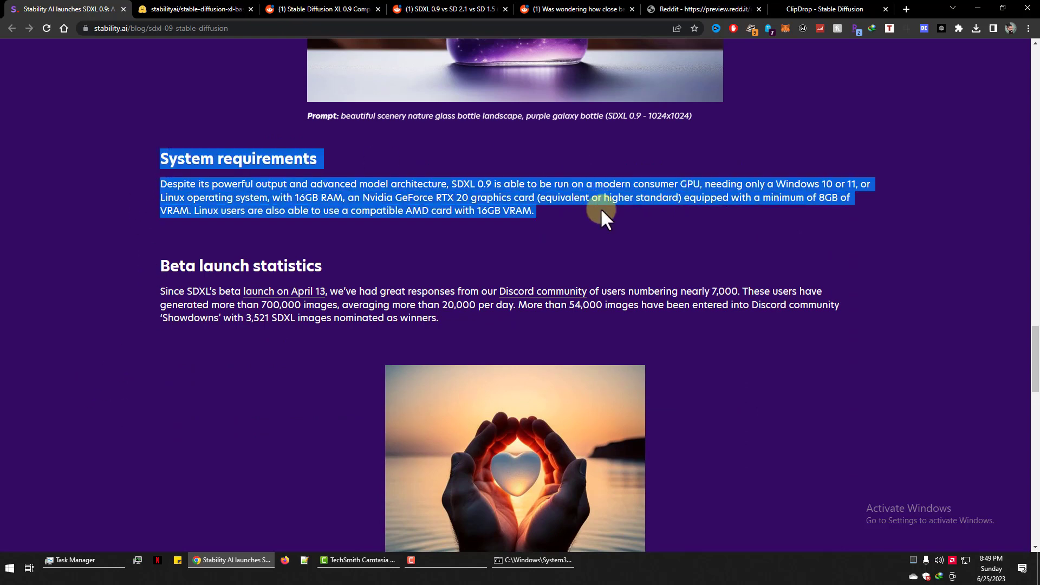
left_click(601, 207)
left_click_drag(403, 210, 542, 211)
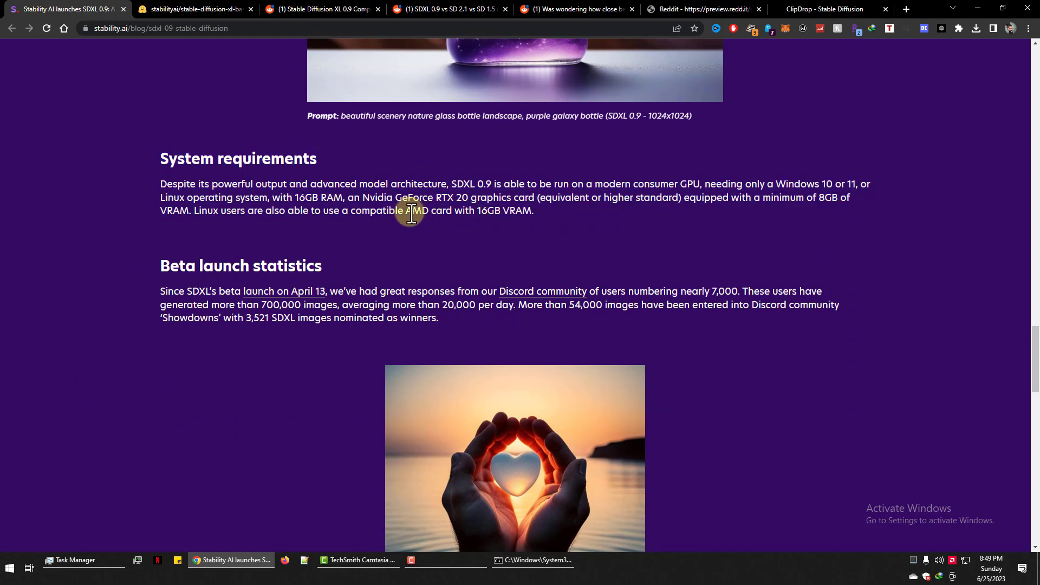
left_click(562, 210)
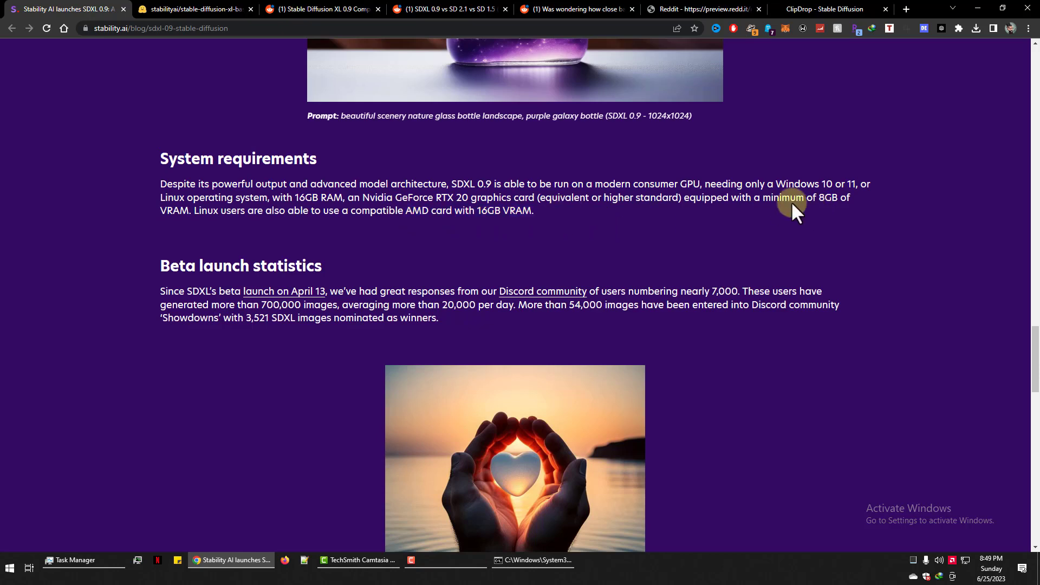
left_click_drag(766, 201, 881, 196)
left_click(849, 224)
left_click_drag(163, 197, 846, 220)
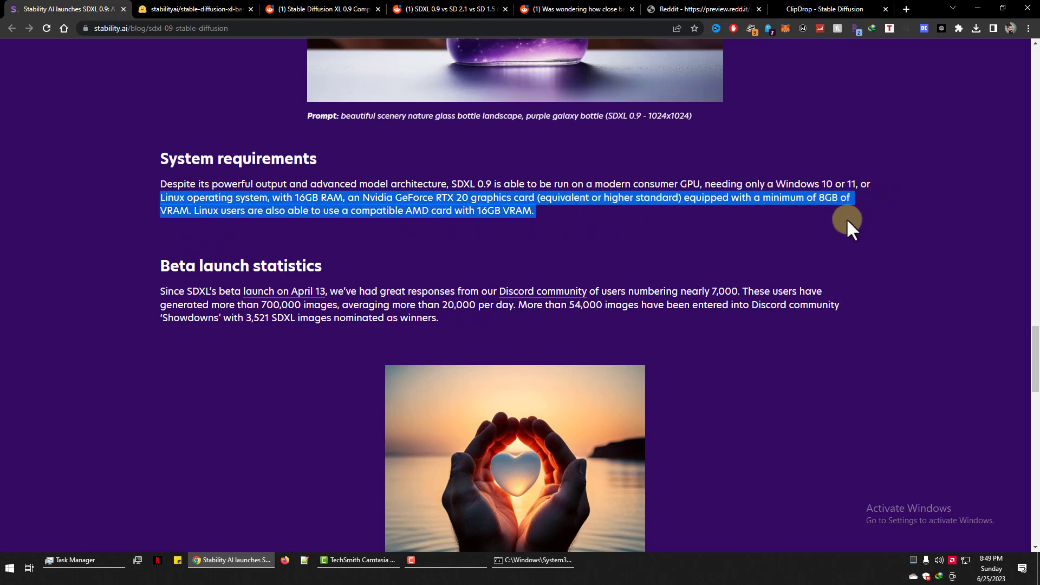
left_click(700, 253)
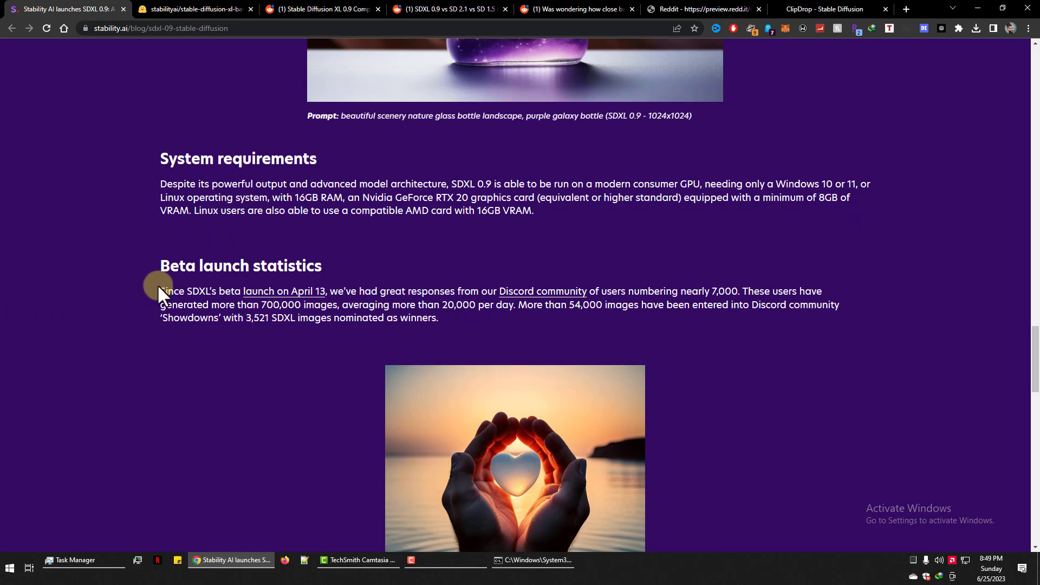
Review the beta launch statistics, then request access to the SDXL 0.9 base model on Hugging Face.
mouse_move(165, 265)
left_mouse_down()
mouse_move(255, 272)
mouse_move(446, 325)
left_mouse_up()
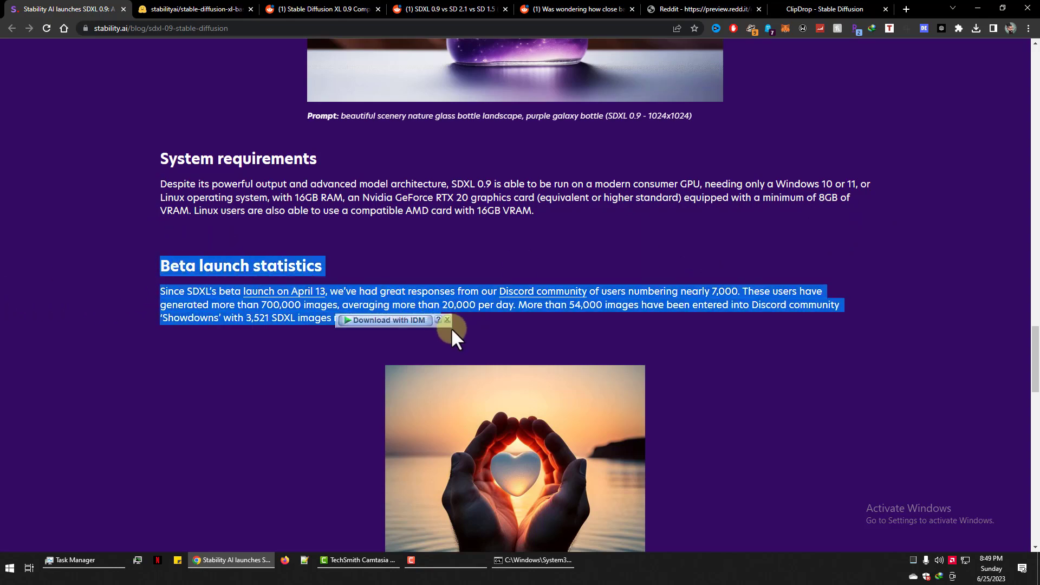
left_click(219, 421)
scroll(217, 421, "down", 6)
scroll(216, 421, "down", 1)
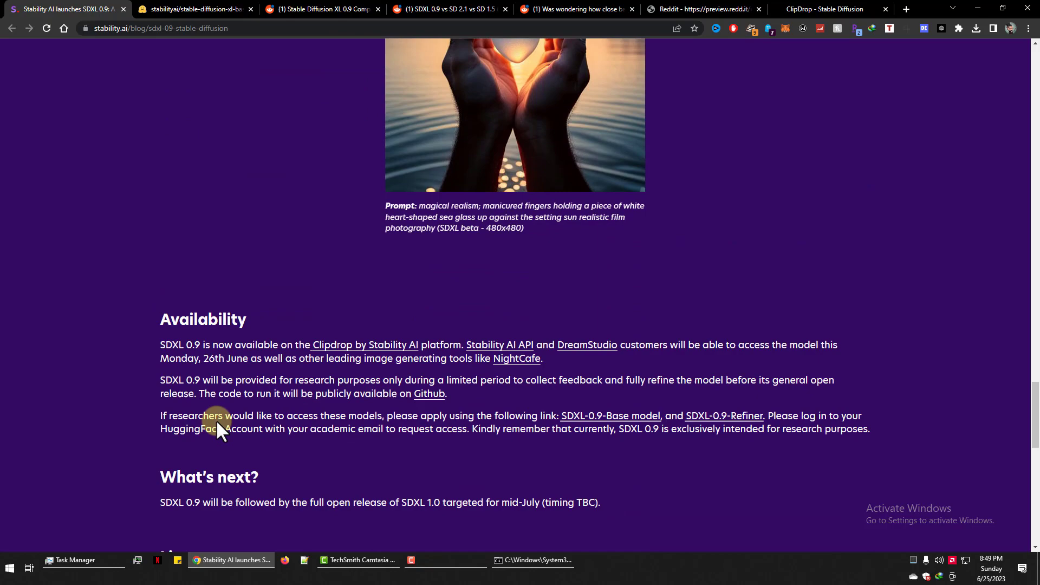
scroll(219, 422, "down", 3)
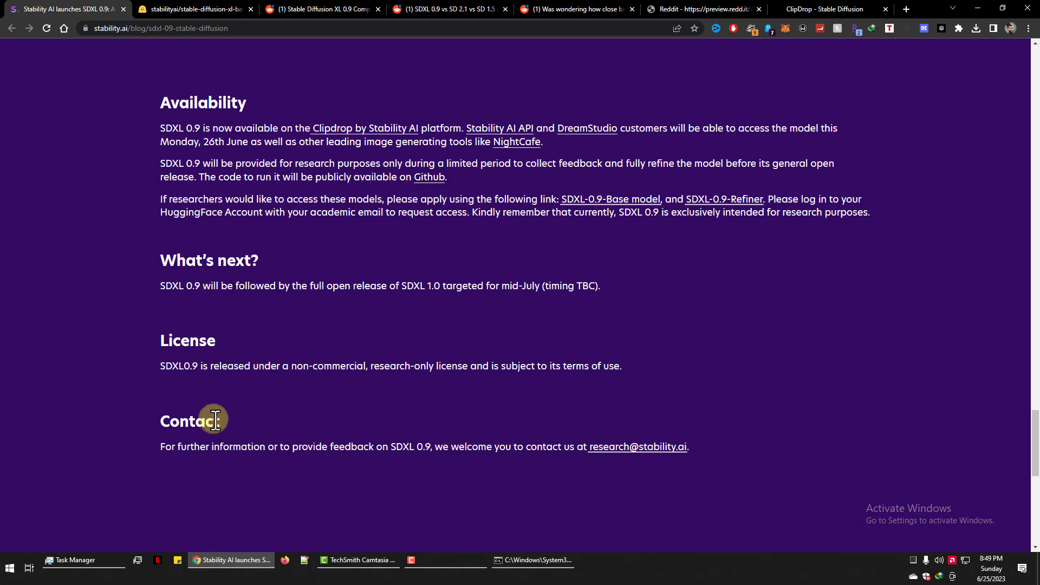
left_click_drag(160, 102, 789, 479)
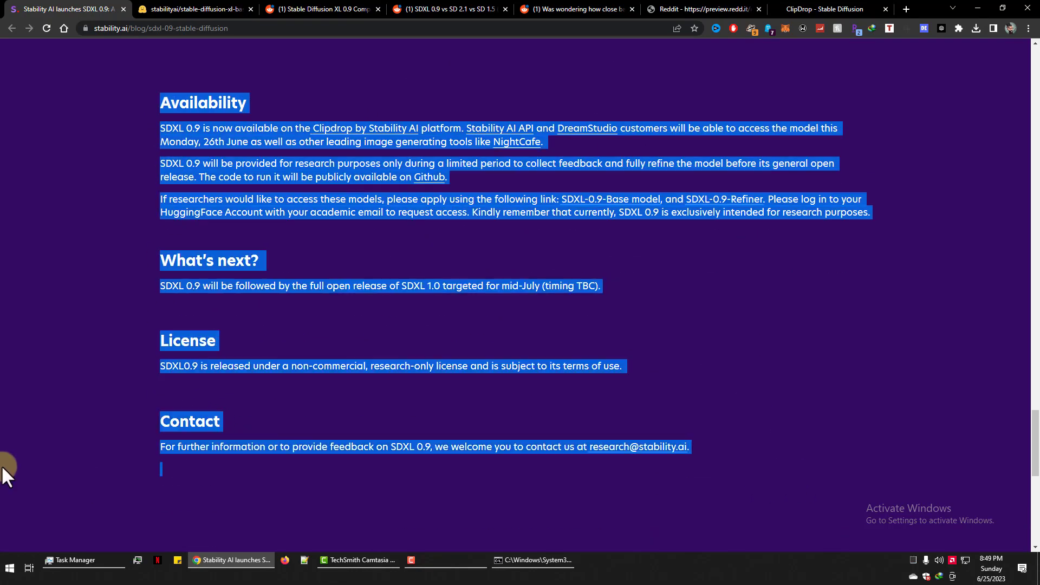
scroll(5, 464, "down", 3)
scroll(4, 464, "up", 5)
scroll(7, 461, "up", 5)
scroll(12, 458, "up", 5)
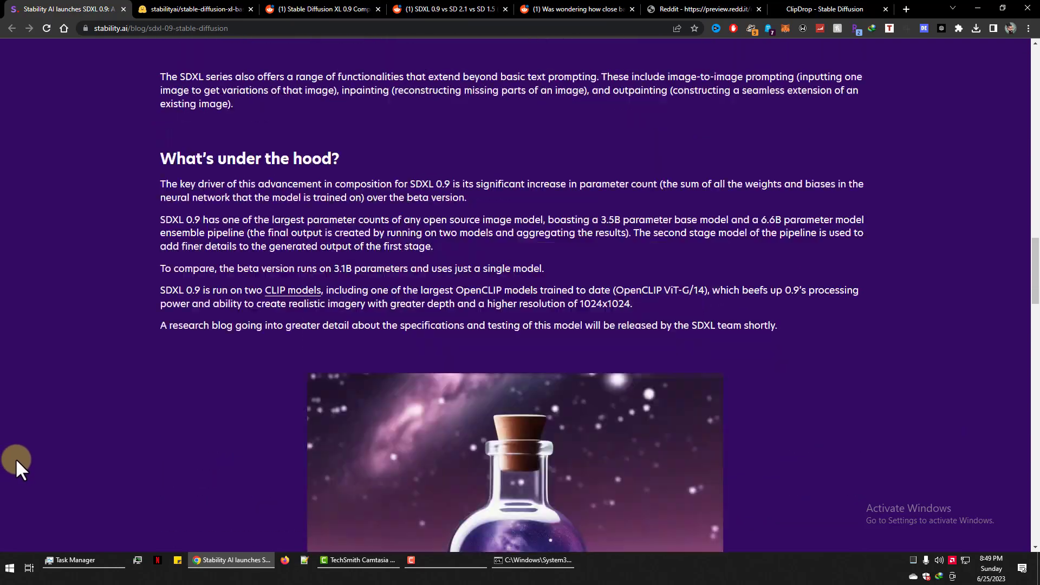
scroll(16, 457, "up", 5)
scroll(17, 464, "up", 10)
scroll(16, 456, "up", 2)
left_click(195, 9)
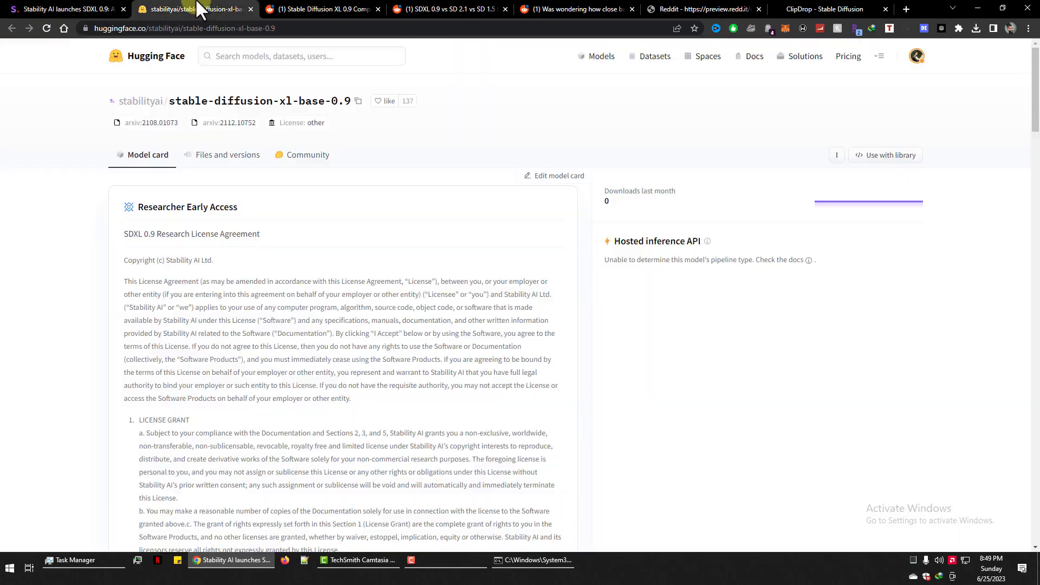
left_click(243, 115)
scroll(20, 313, "down", 5)
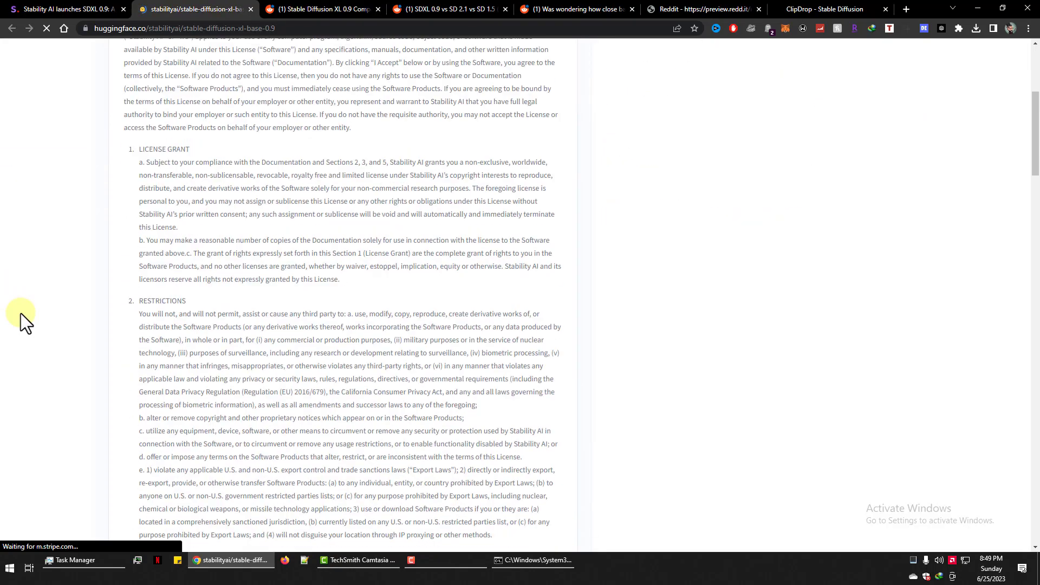
scroll(20, 313, "down", 5)
scroll(21, 313, "down", 5)
scroll(21, 313, "down", 5)
scroll(22, 313, "down", 3)
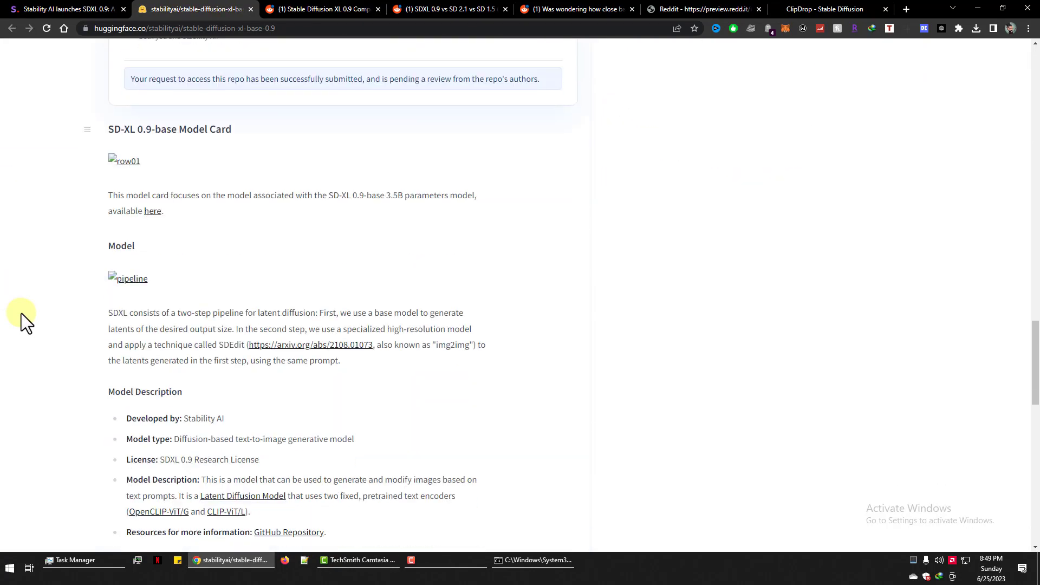
Switch to the SDXL 0.9 vs revAnimated post, read its title and view the first SD XL image enlarged.
left_click(277, 9)
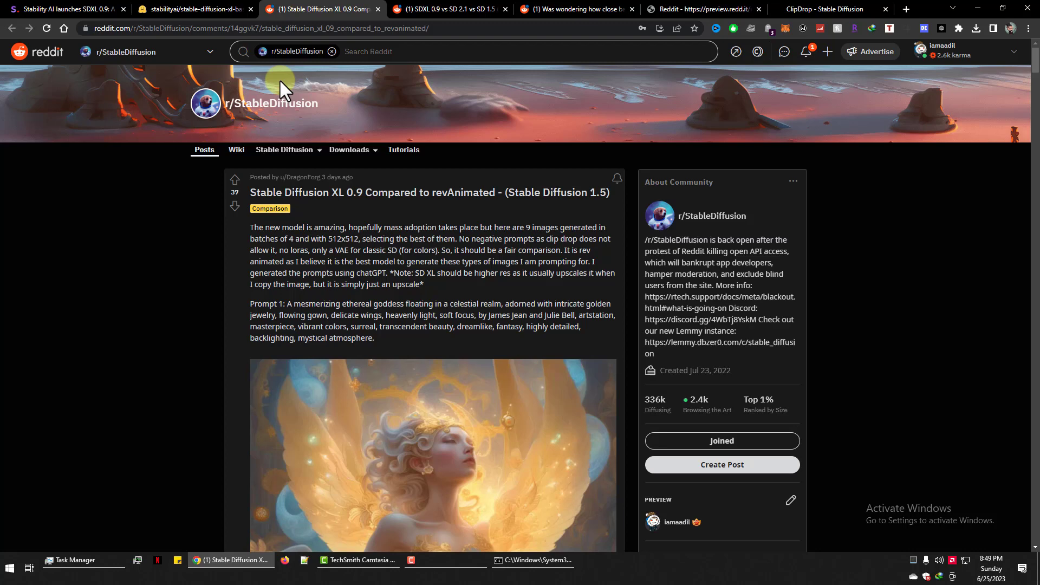
mouse_move(253, 194)
left_mouse_down()
mouse_move(551, 198)
mouse_move(590, 328)
left_mouse_up()
left_click(500, 349)
scroll(499, 349, "down", 3)
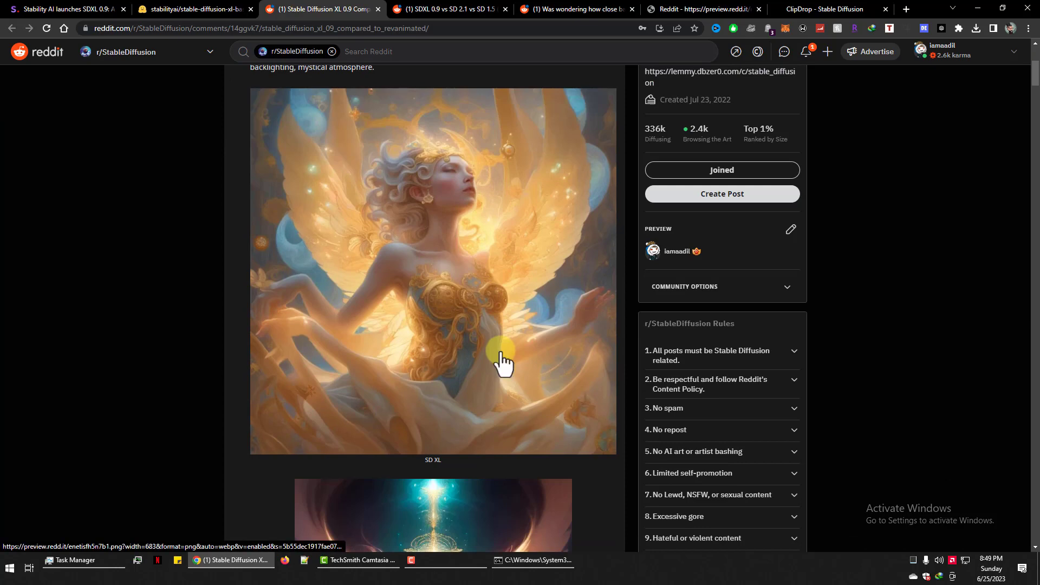
left_click(501, 362)
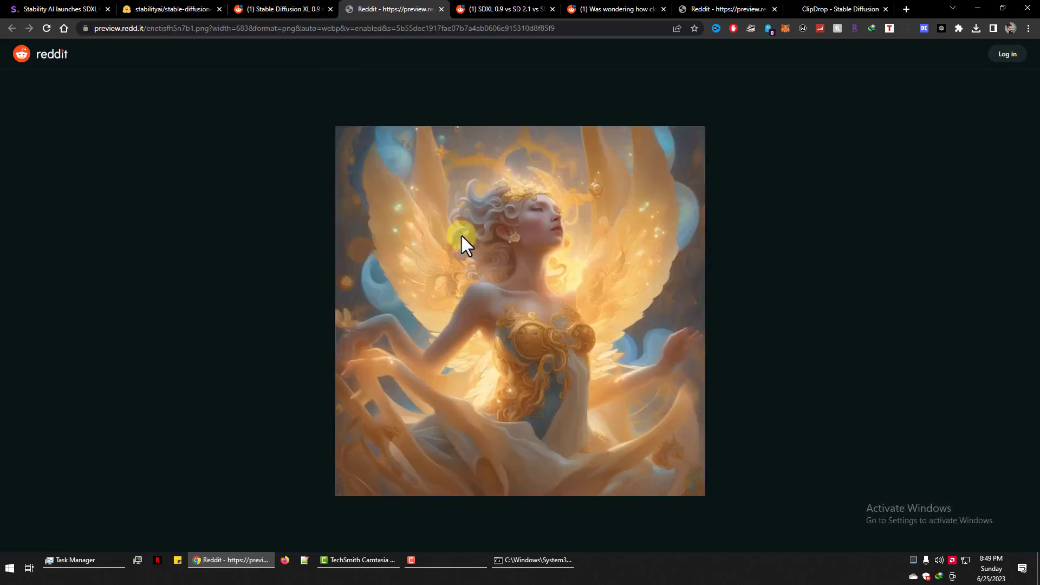
left_click(273, 9)
scroll(382, 204, "down", 3)
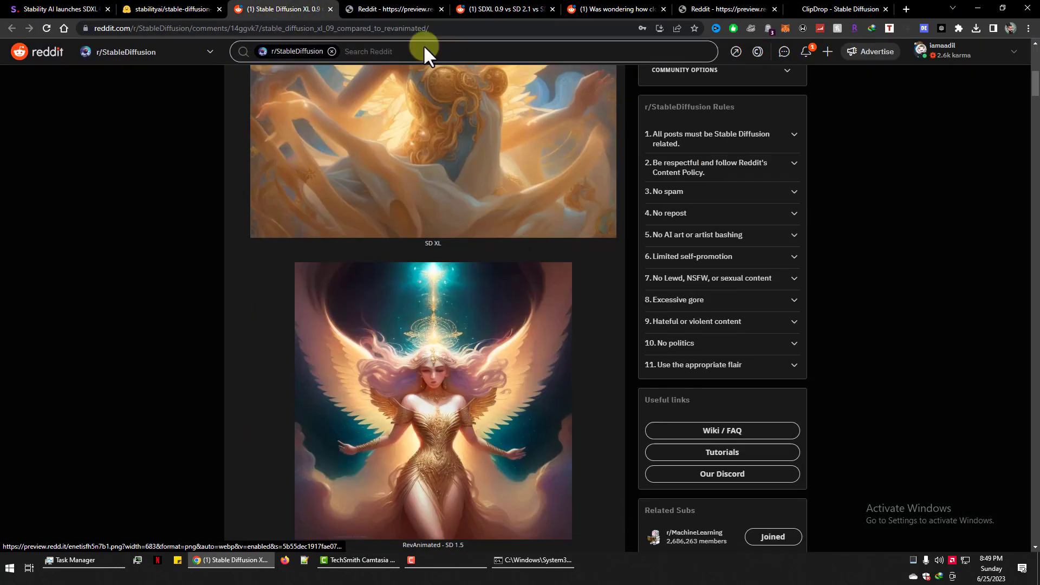
left_click(441, 9)
scroll(499, 414, "down", 3)
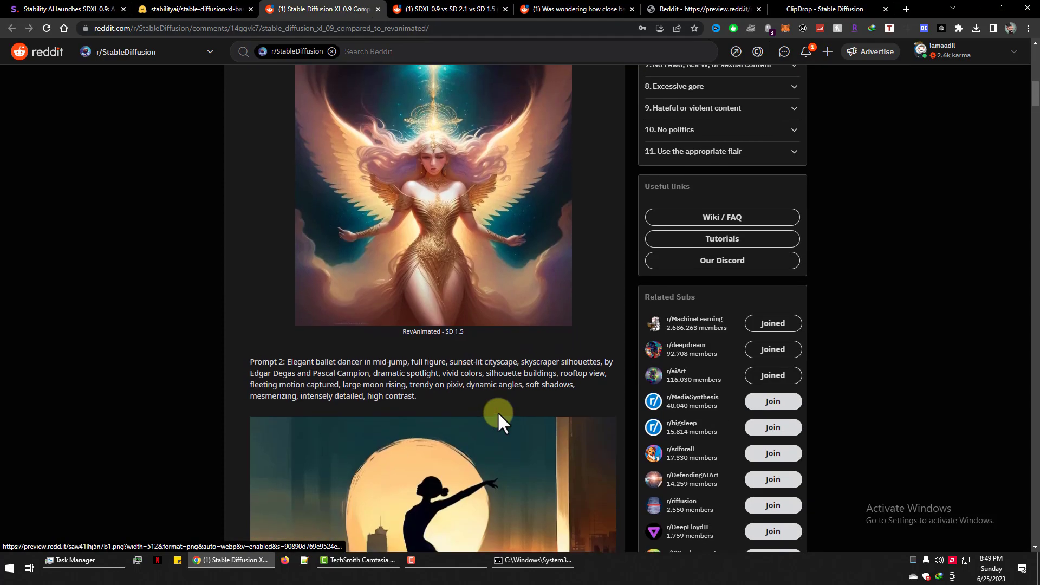
scroll(497, 411, "up", 1)
left_click_drag(249, 465, 446, 512)
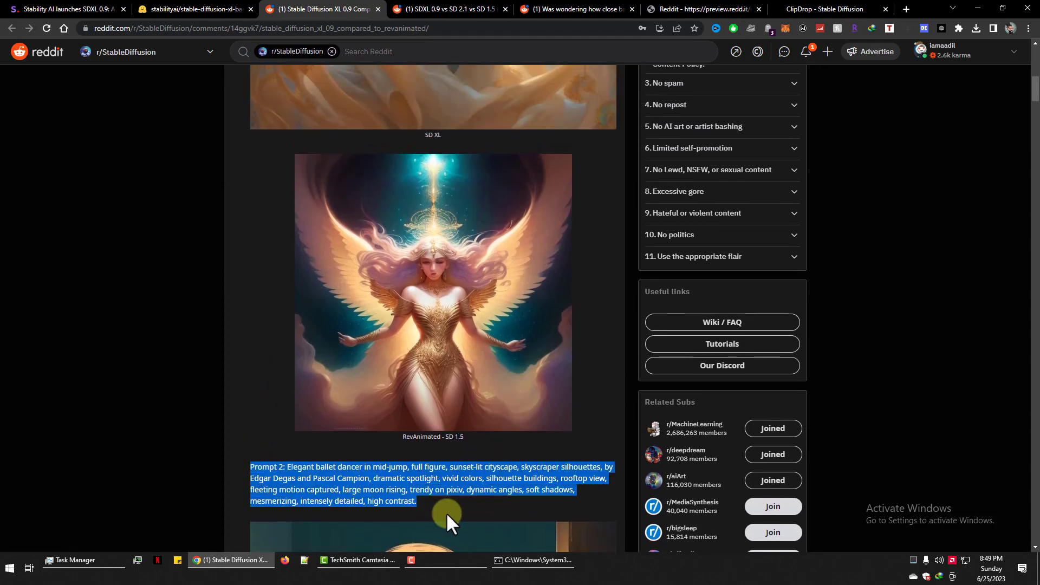
Go through Prompt 2 and view the throne image enlarged before returning to the post.
left_click(476, 511)
scroll(478, 511, "down", 4)
scroll(477, 512, "down", 1)
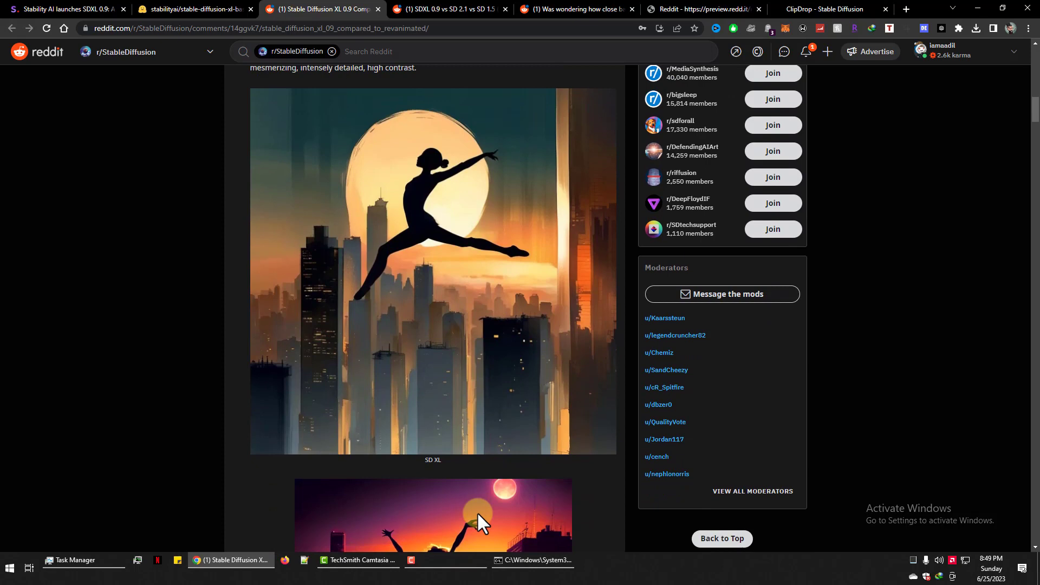
scroll(477, 511, "down", 3)
scroll(476, 511, "down", 1)
scroll(477, 514, "down", 1)
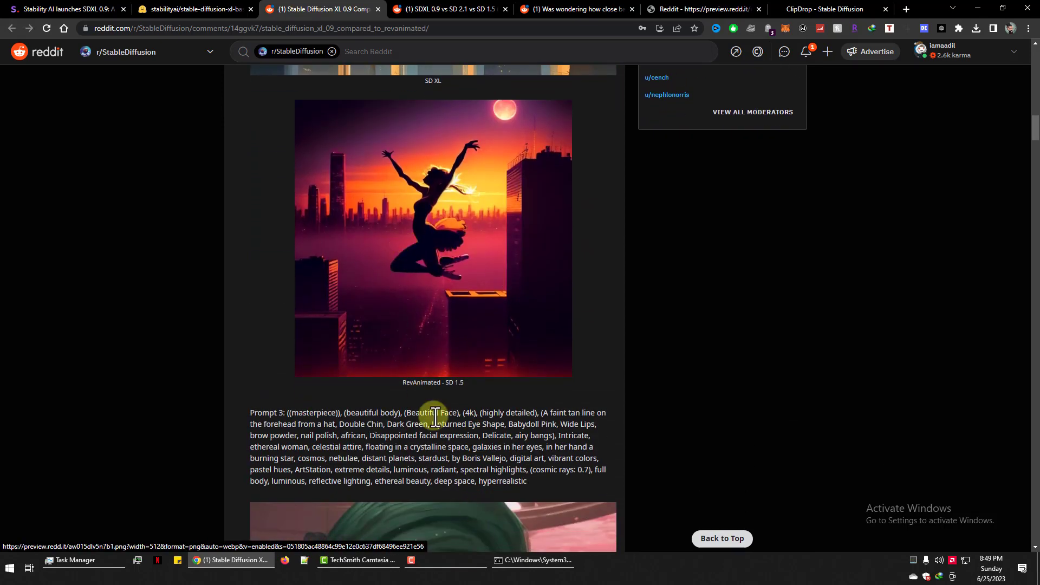
scroll(284, 425, "down", 2)
scroll(283, 425, "down", 3)
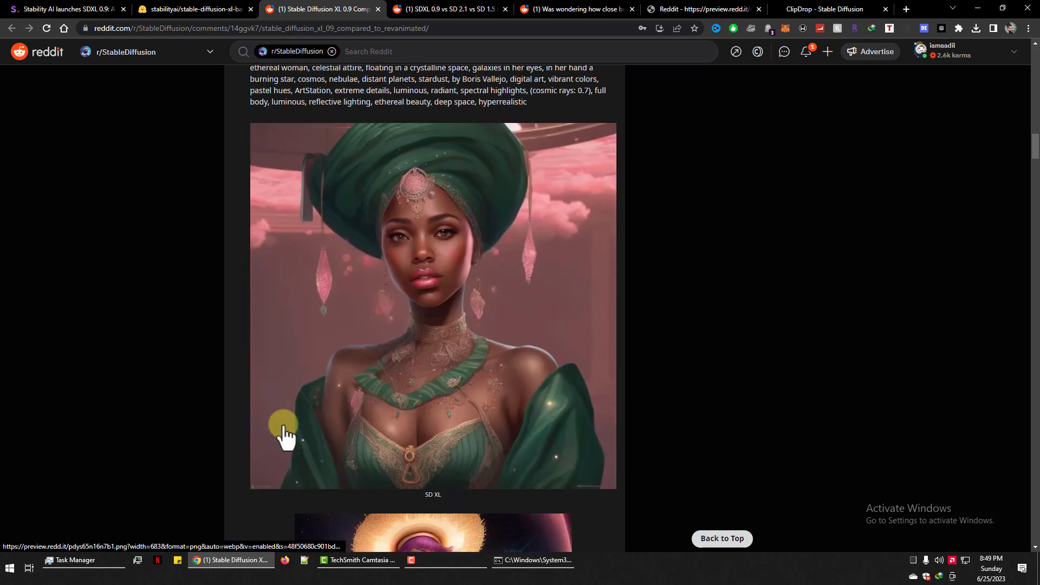
scroll(284, 430, "down", 2)
scroll(286, 436, "down", 2)
scroll(285, 432, "down", 3)
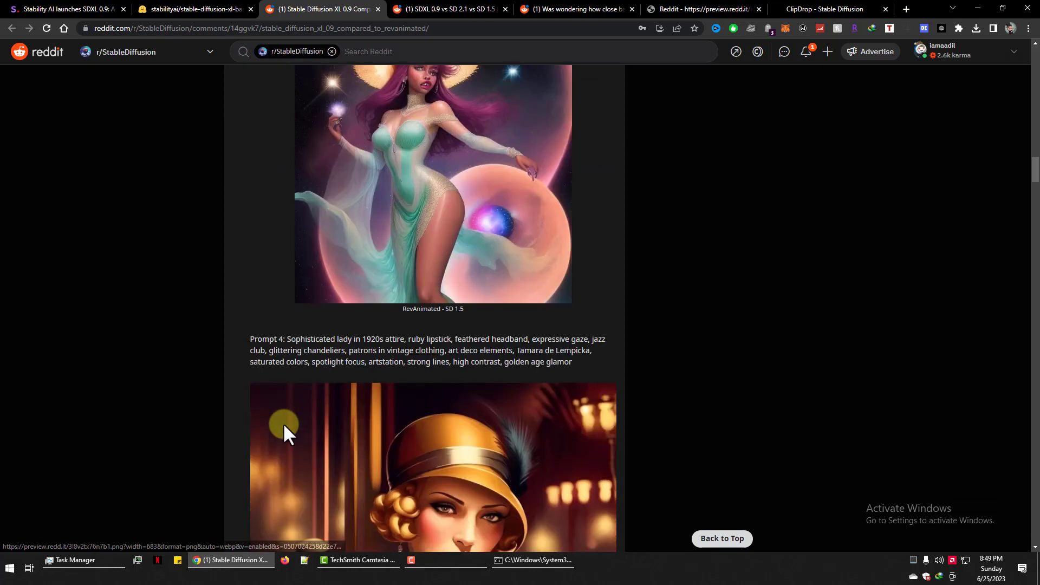
scroll(284, 431, "down", 4)
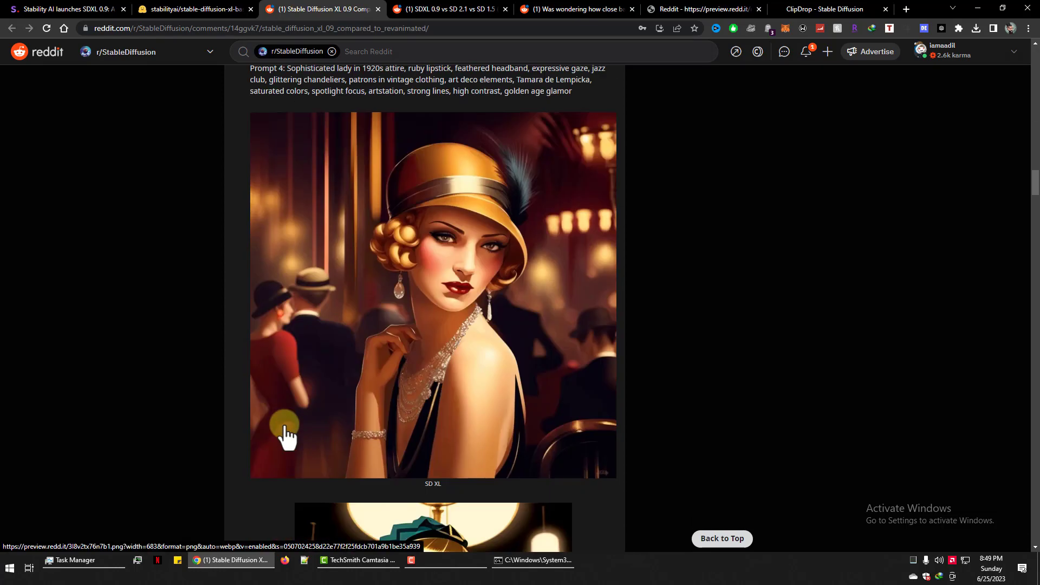
scroll(284, 435, "down", 3)
scroll(285, 435, "down", 3)
scroll(285, 435, "down", 4)
scroll(284, 435, "down", 4)
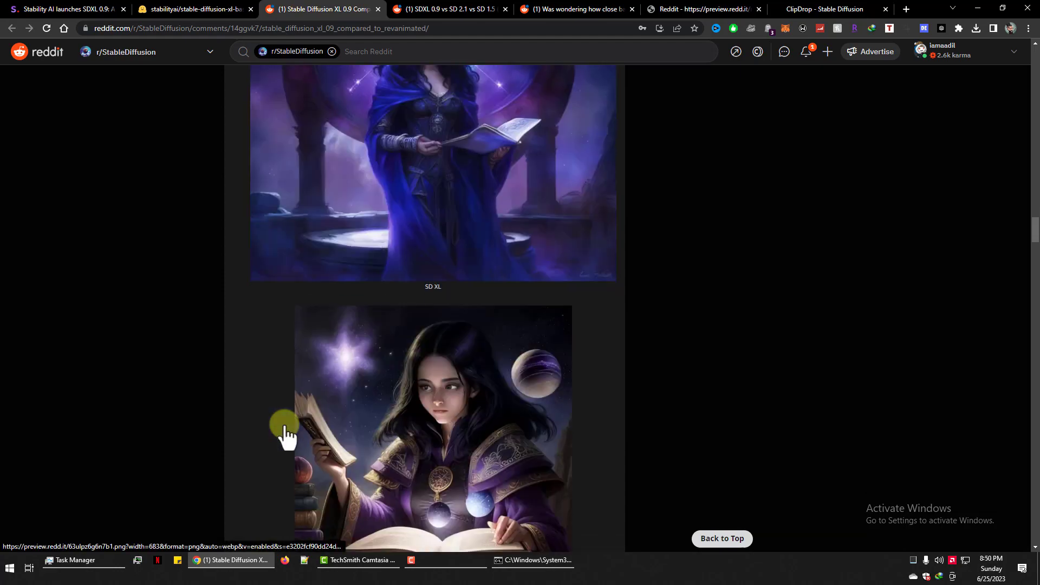
scroll(285, 435, "down", 3)
scroll(285, 434, "down", 4)
scroll(284, 435, "down", 1)
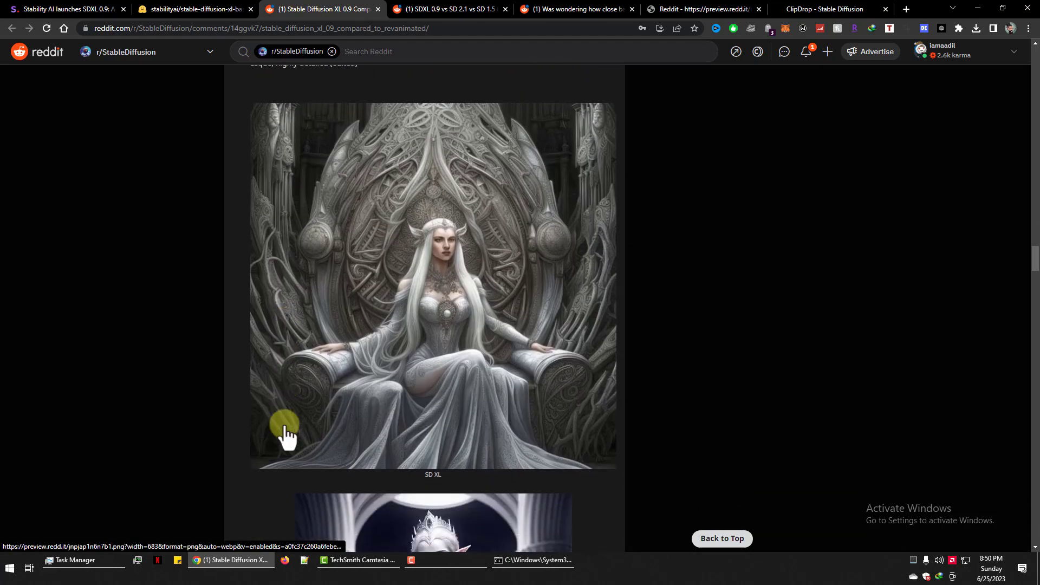
left_click(493, 316)
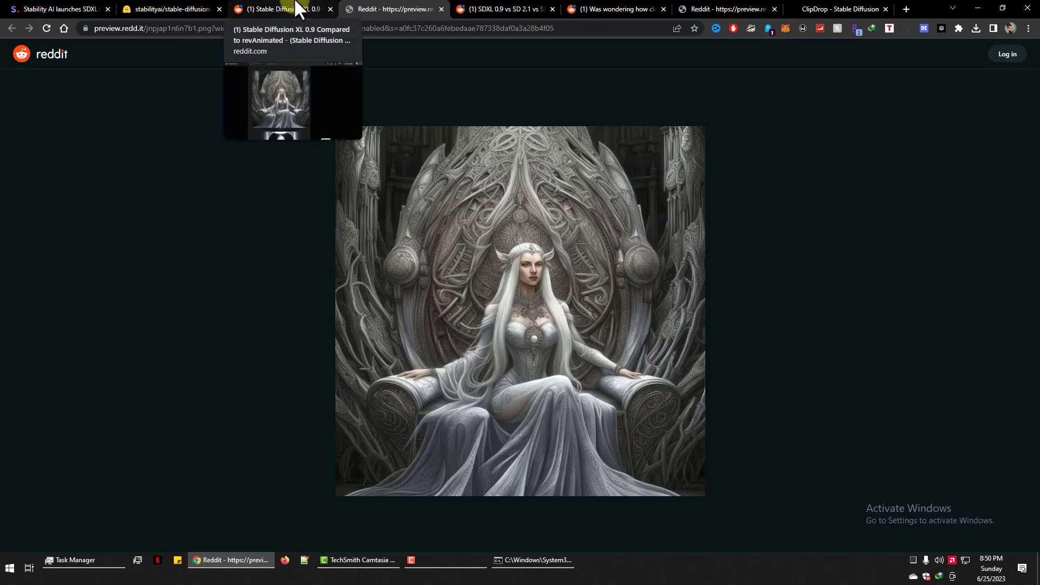
left_click(297, 8)
scroll(465, 453, "down", 3)
scroll(468, 455, "down", 3)
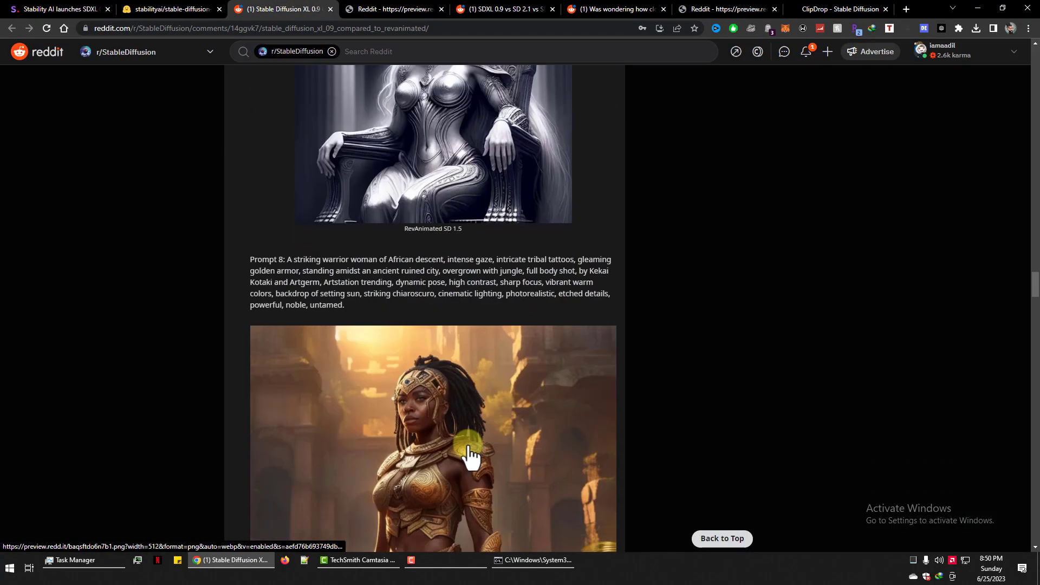
scroll(470, 456, "down", 1)
scroll(470, 455, "down", 3)
scroll(470, 455, "down", 3)
scroll(470, 455, "down", 3)
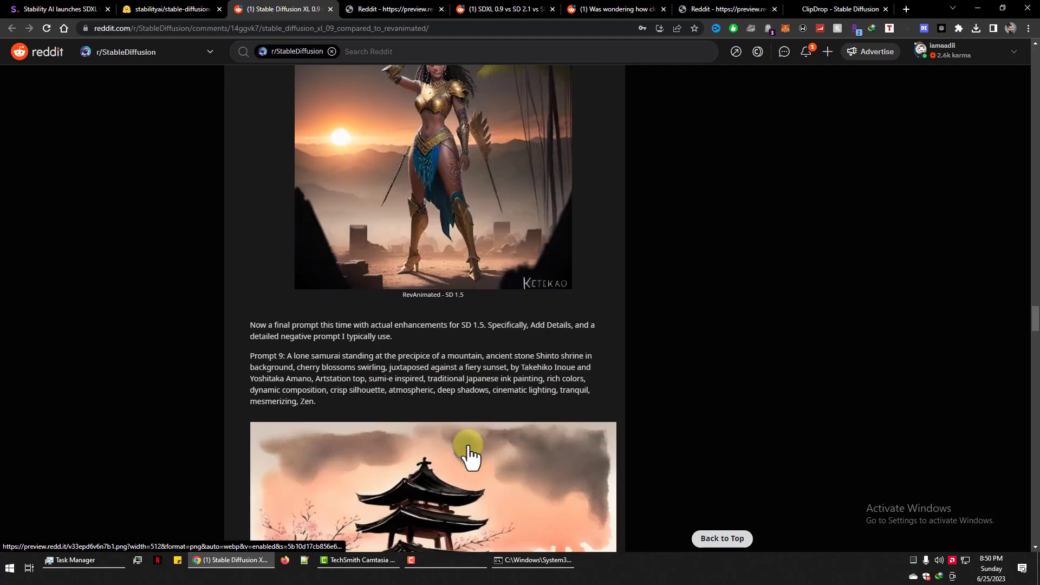
scroll(469, 455, "down", 3)
scroll(469, 455, "down", 3)
scroll(469, 455, "down", 3)
scroll(469, 453, "down", 5)
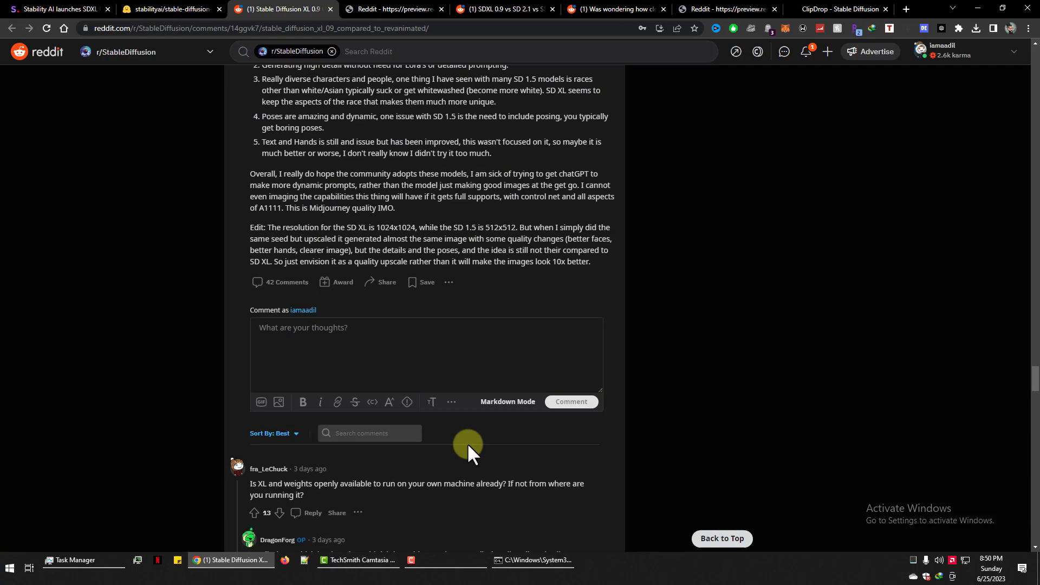
scroll(467, 443, "down", 3)
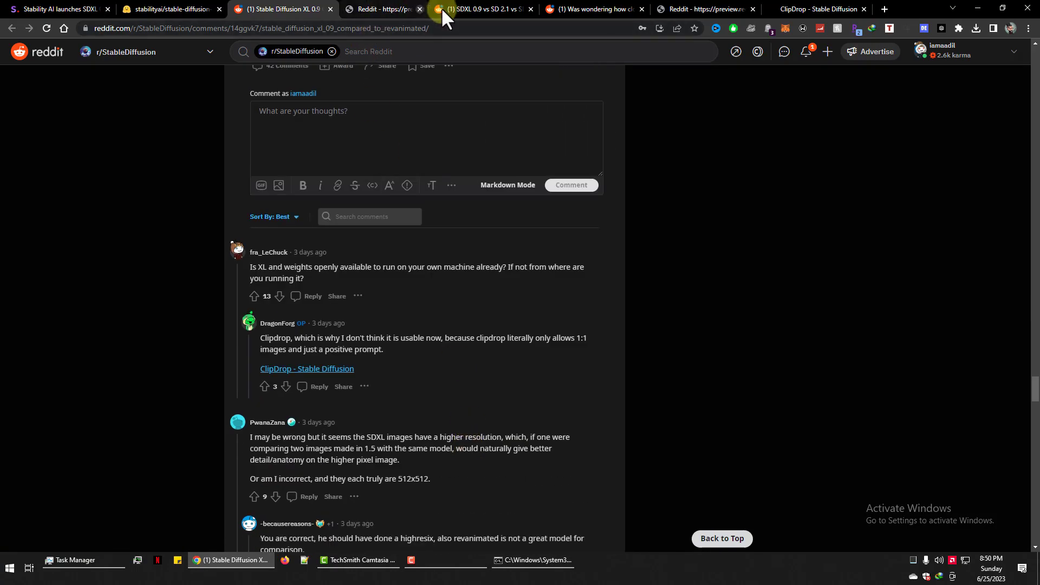
Switch to the SDXL 0.9 vs SD 2.1 vs SD 1.5 Batman post and view the SD 2.1 version.
left_click(441, 8)
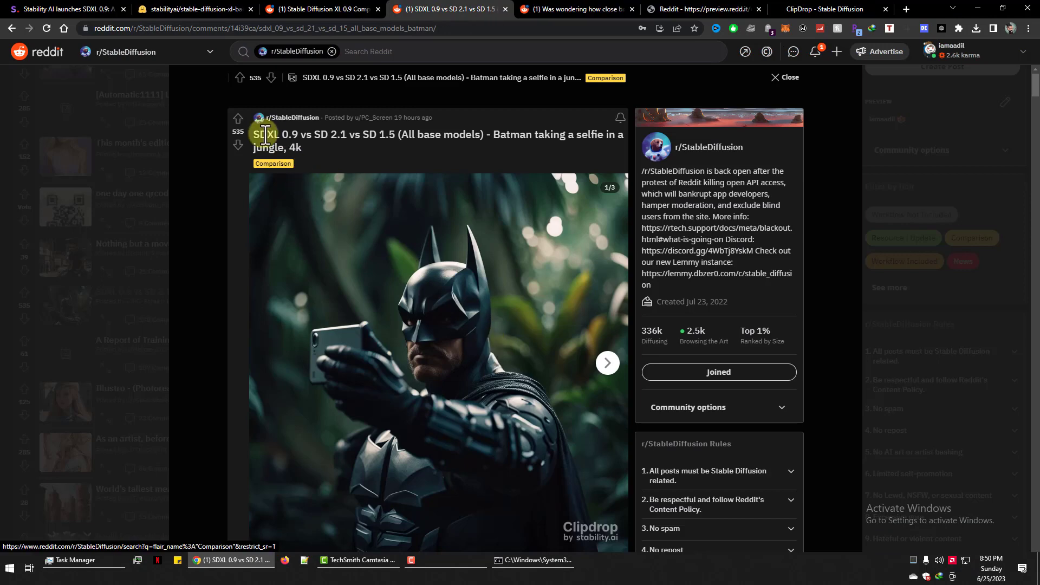
left_click_drag(254, 134, 430, 152)
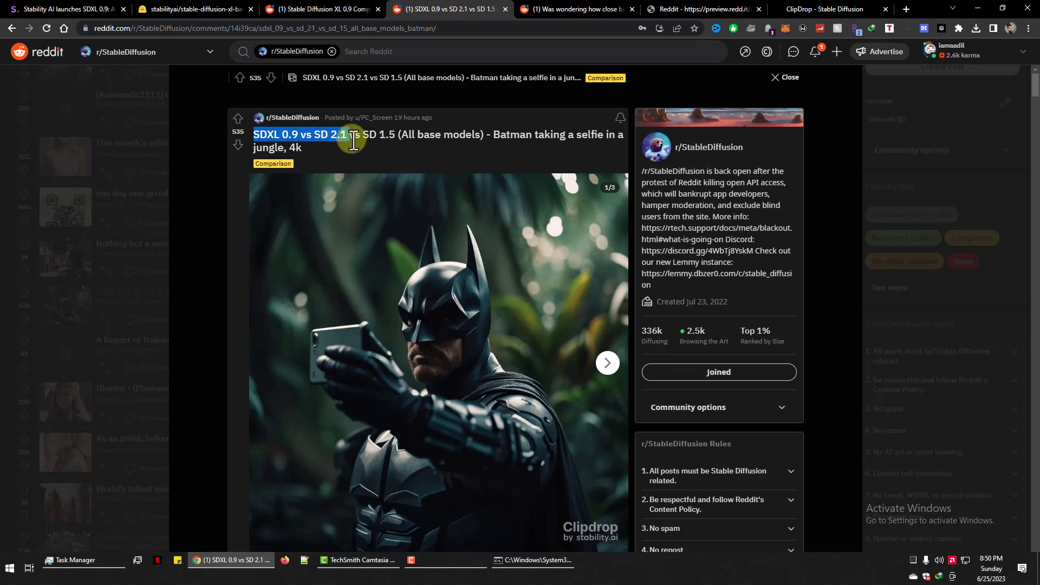
left_click(431, 147)
scroll(441, 366, "down", 3)
scroll(441, 371, "up", 3)
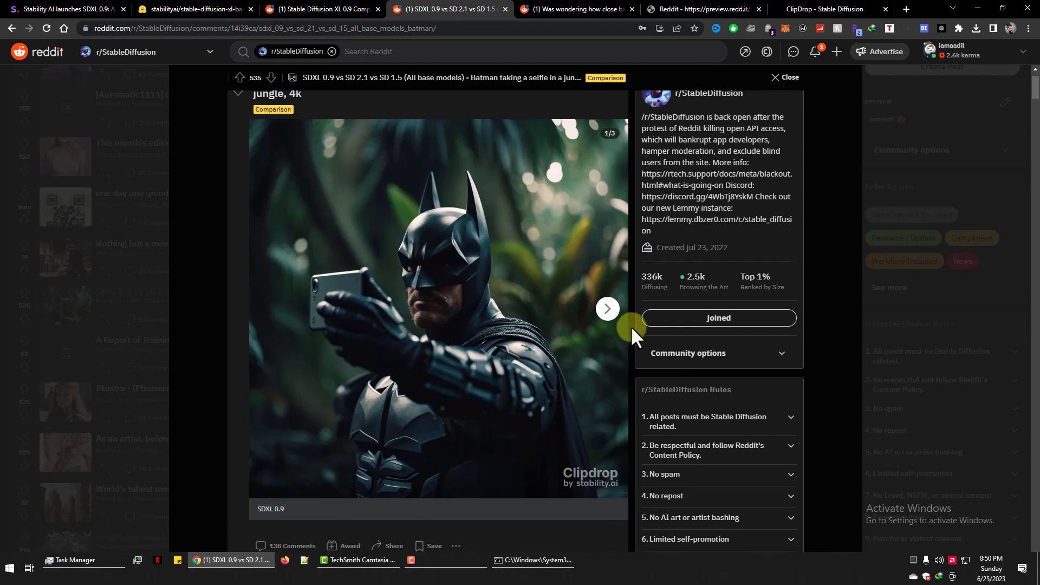
left_click(607, 309)
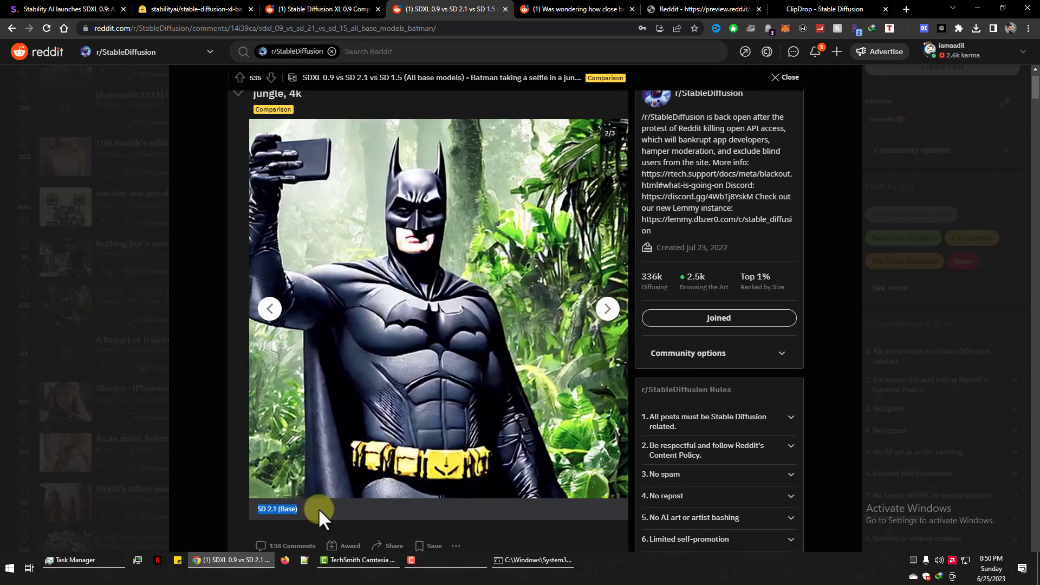
left_click(343, 511)
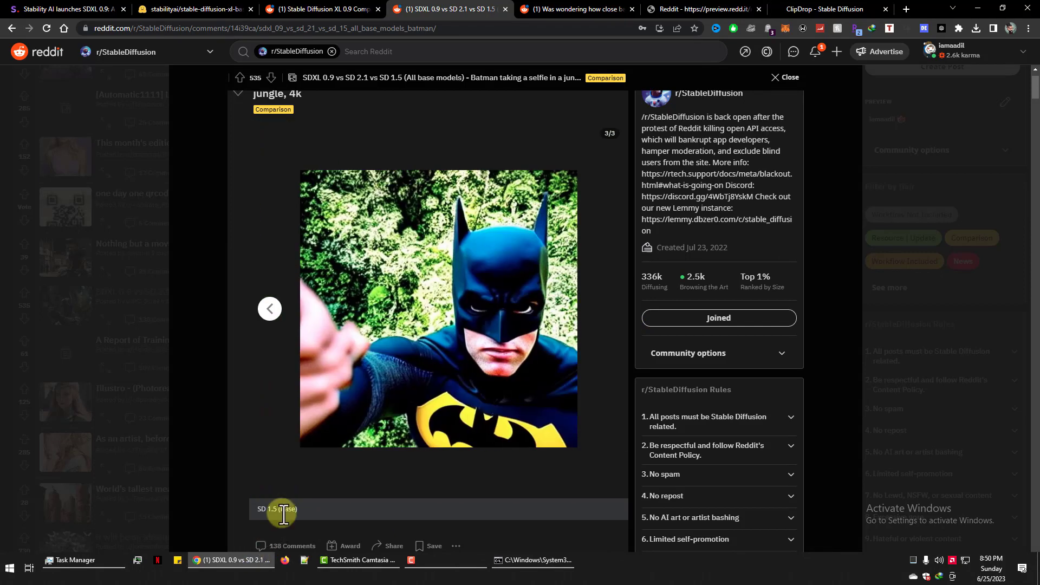
left_click(327, 510)
scroll(365, 252, "up", 1)
Return to the first gallery image, view the SDXL Batman selfie at full resolution, then go back to the post.
left_click_drag(258, 134, 271, 364)
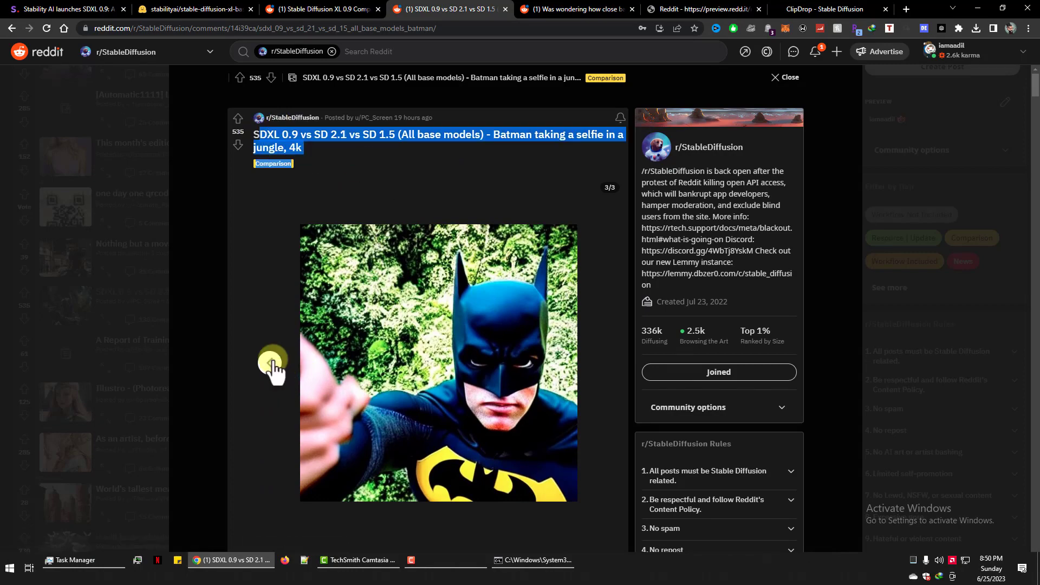
double_click(270, 363)
left_click(455, 329)
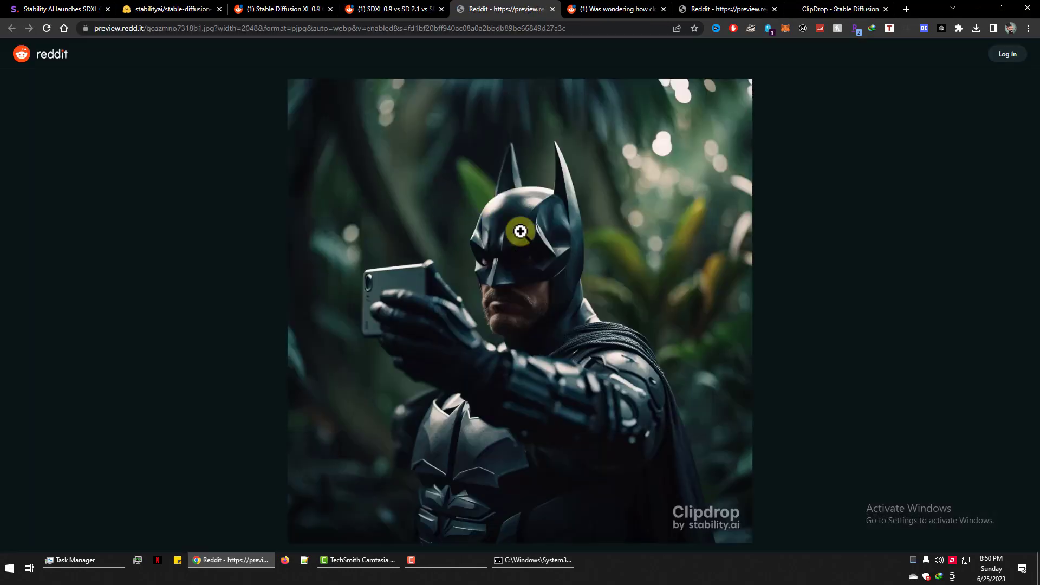
left_click(540, 237)
scroll(539, 290, "down", 4)
scroll(539, 309, "down", 3)
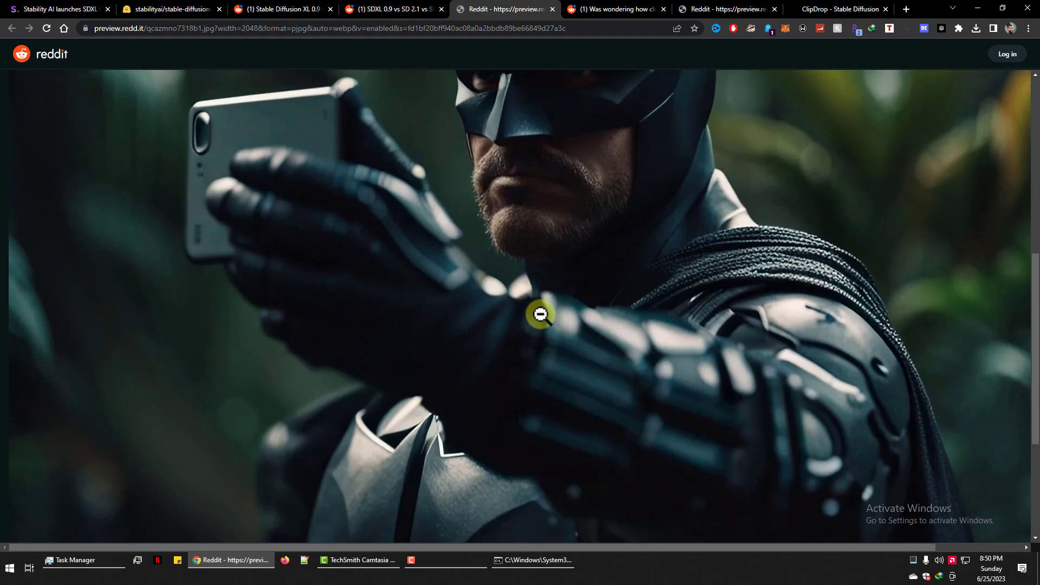
scroll(538, 309, "up", 2)
left_click(536, 307)
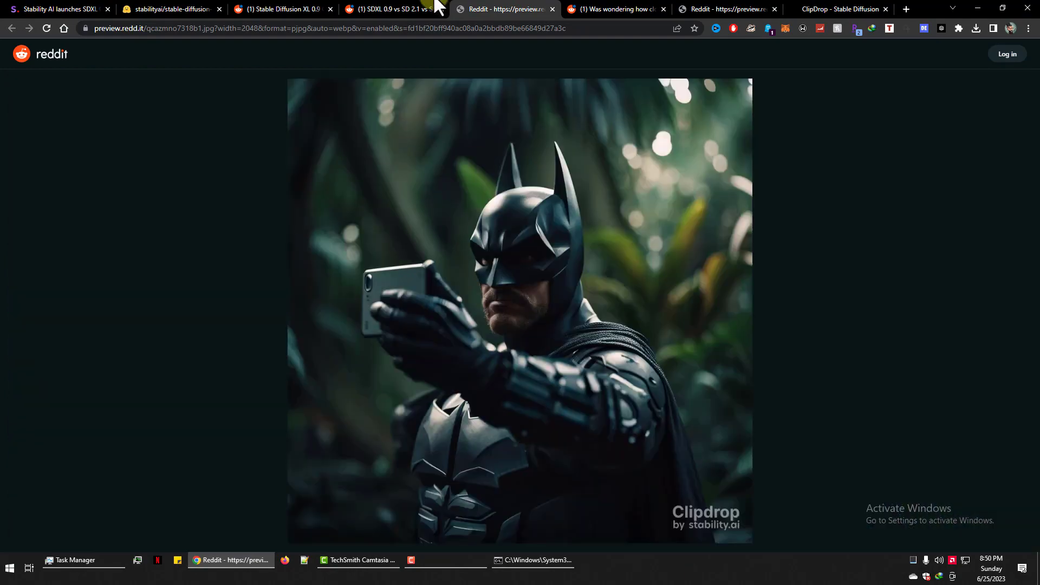
left_click(425, 7)
left_click(552, 9)
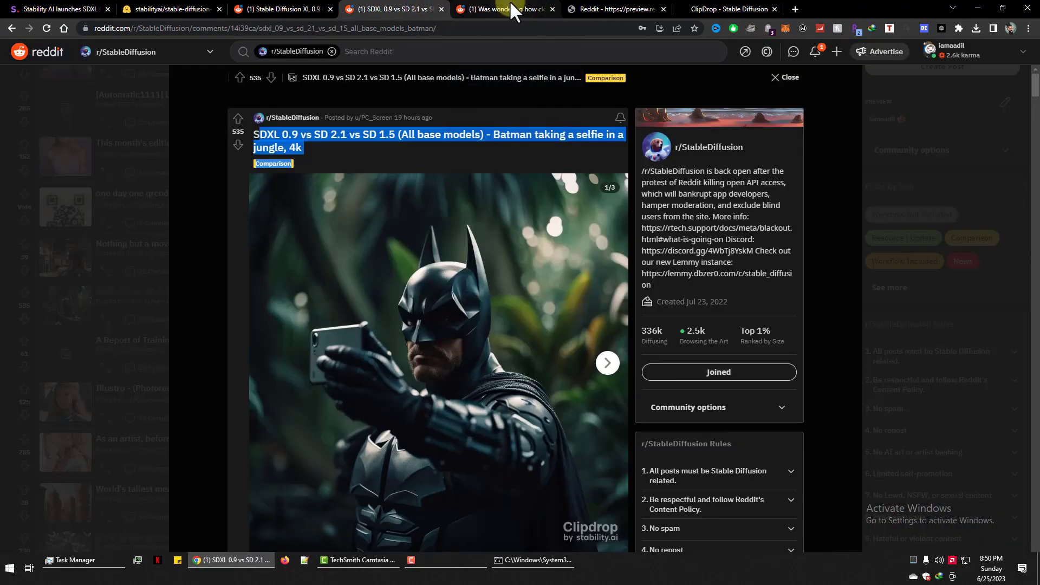
Switch to the SD1.5 vs SDXL post, read its title and view the comparison grid at full size.
left_click(510, 3)
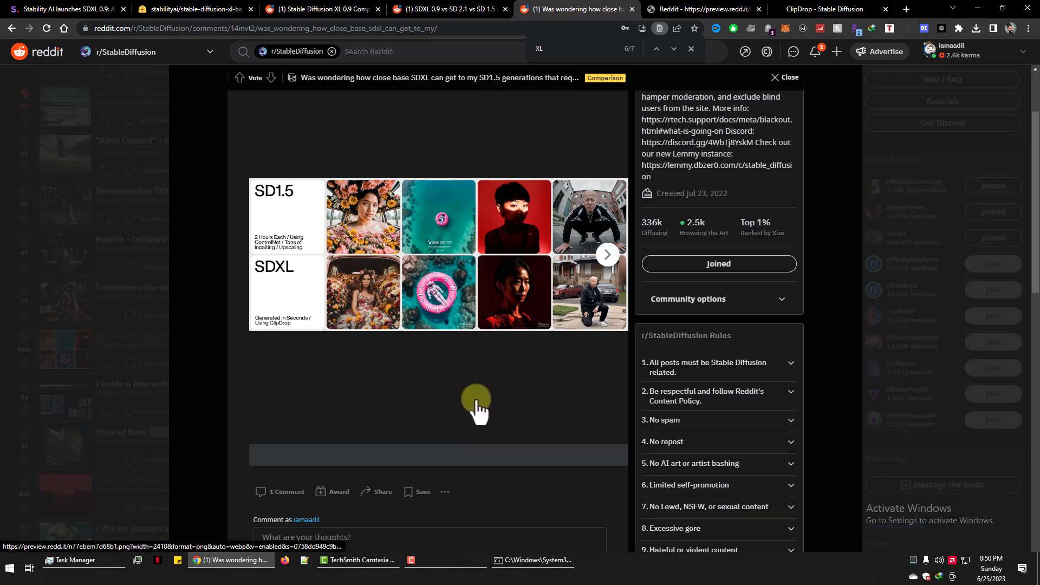
scroll(464, 281, "up", 2)
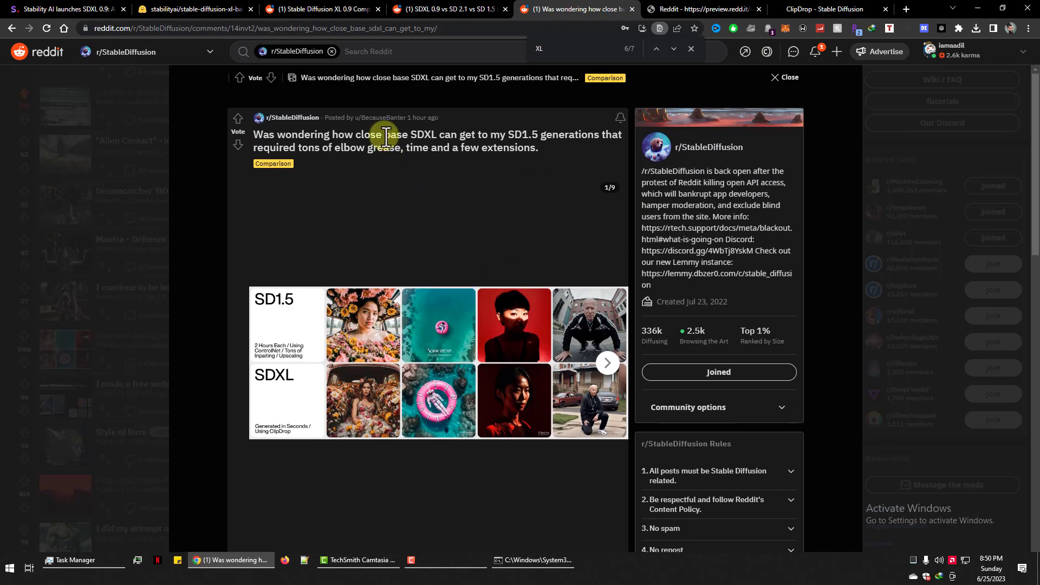
left_click(691, 48)
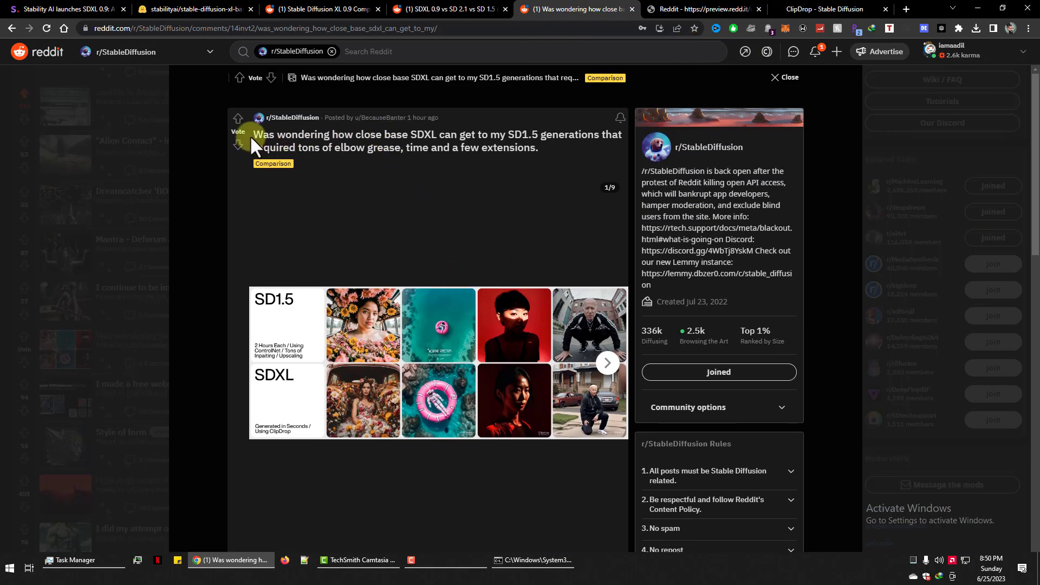
left_click_drag(250, 135, 604, 142)
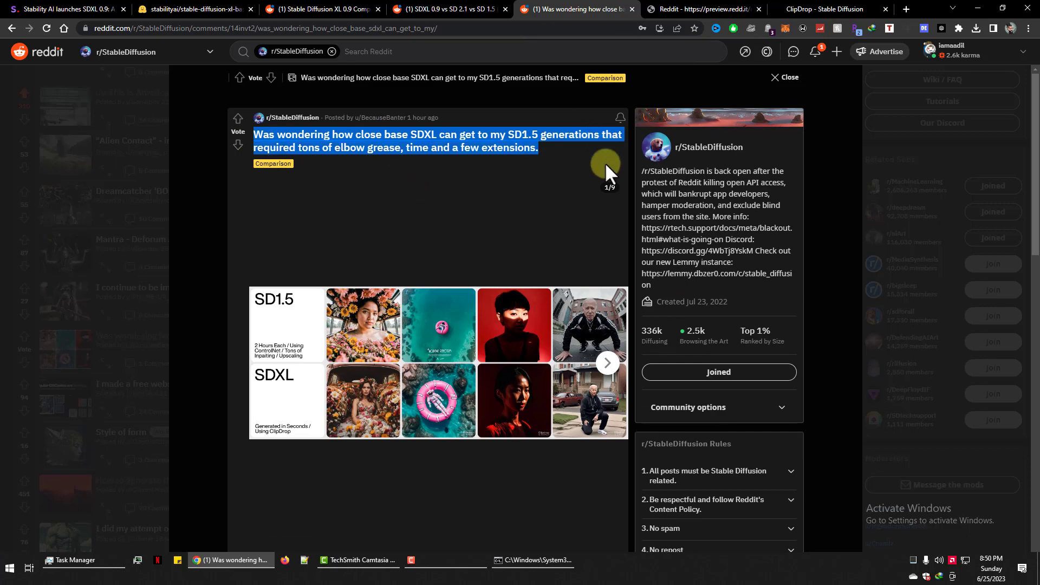
left_click(604, 162)
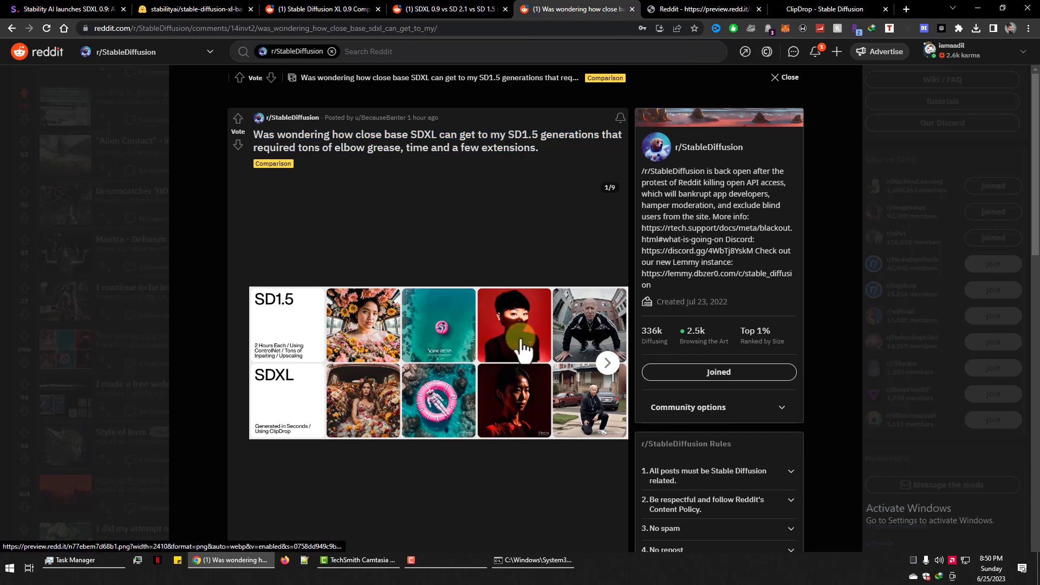
left_click(701, 10)
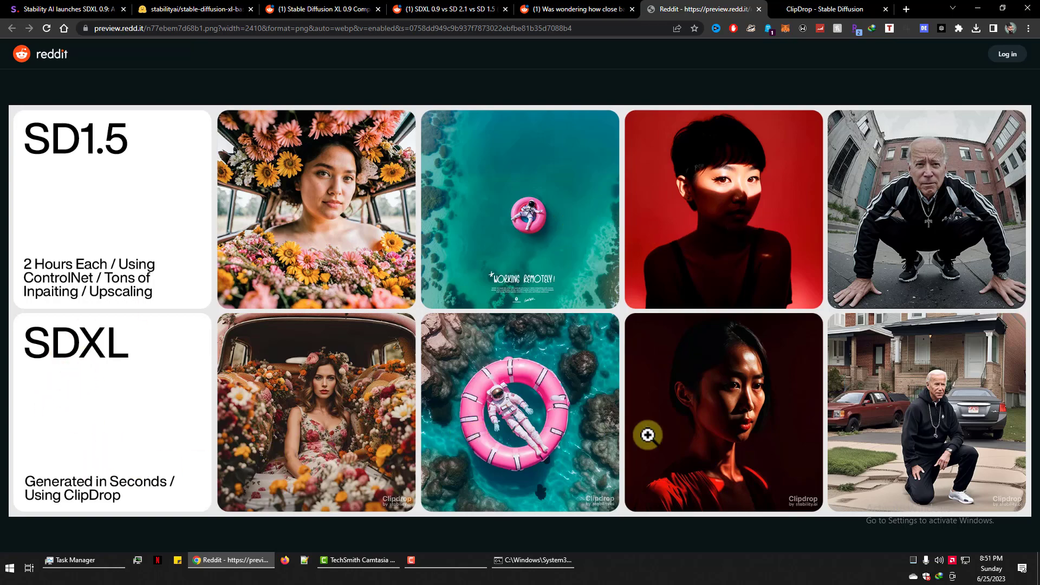
left_click(568, 10)
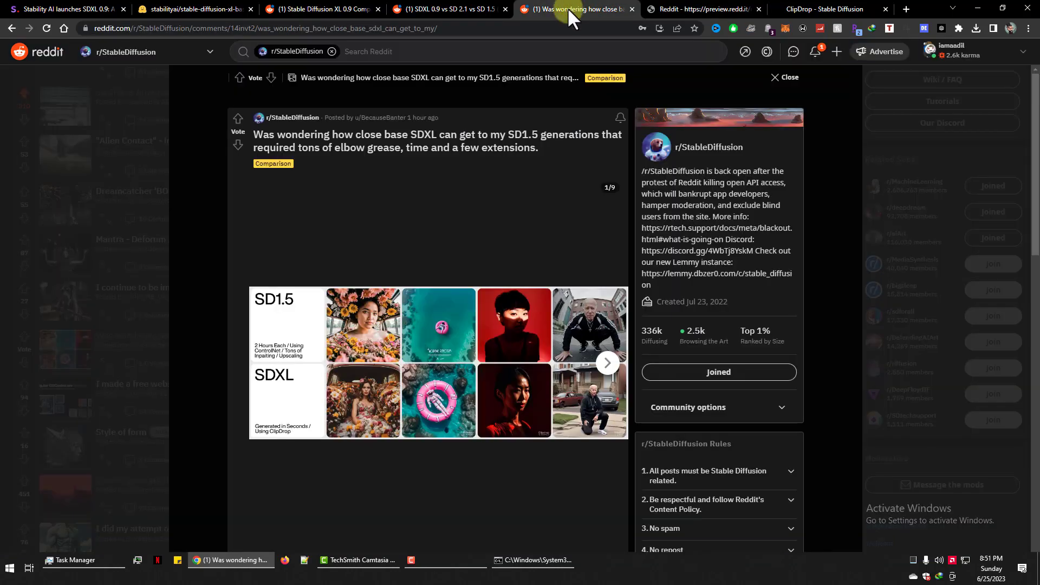
Page through all nine gallery images: Flowers, Astronaut and Red in SD1.5 and SDXL versions.
left_click(608, 363)
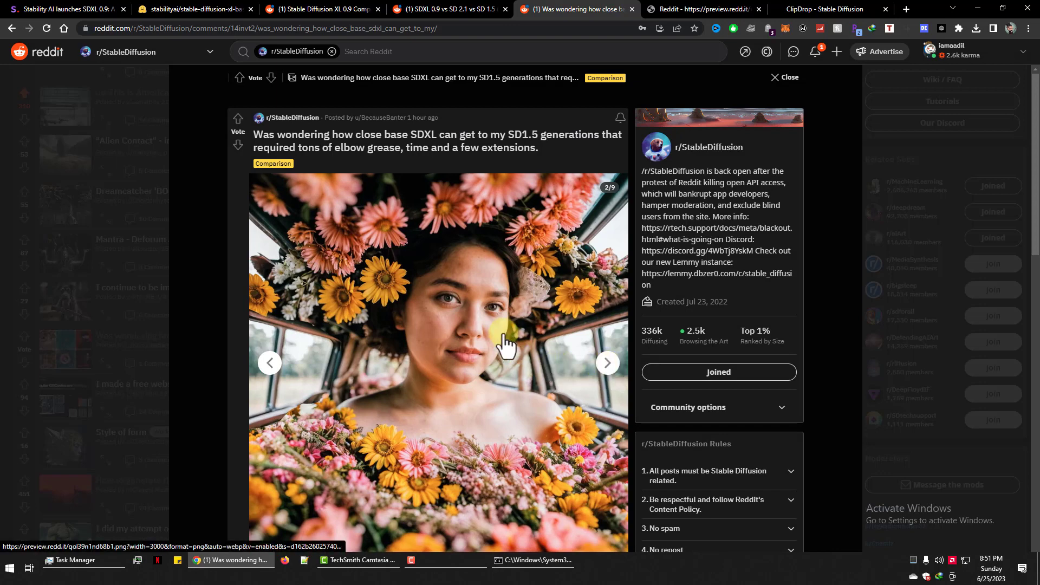
scroll(516, 341, "down", 1)
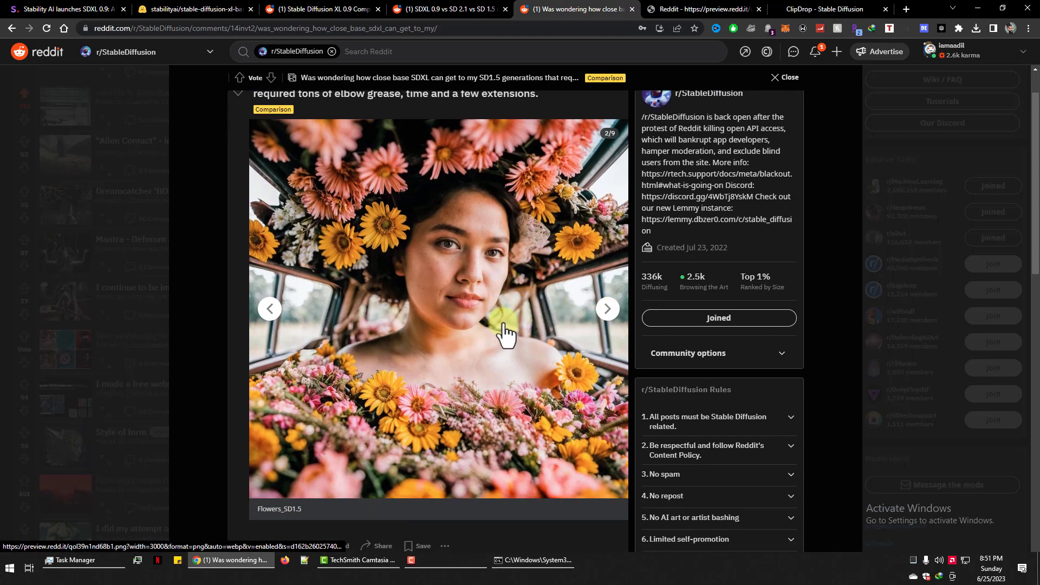
left_click(608, 309)
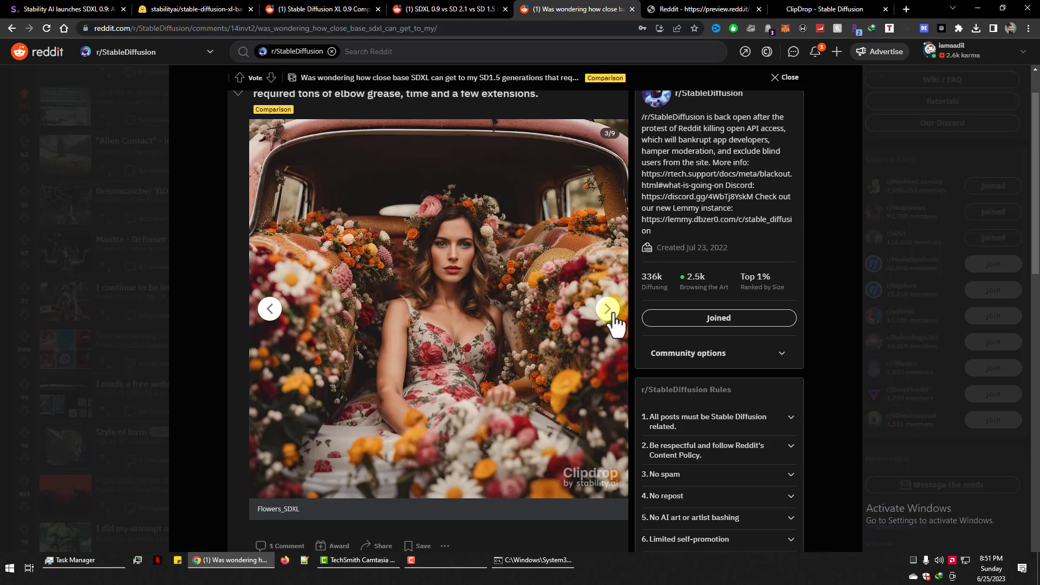
left_click(608, 309)
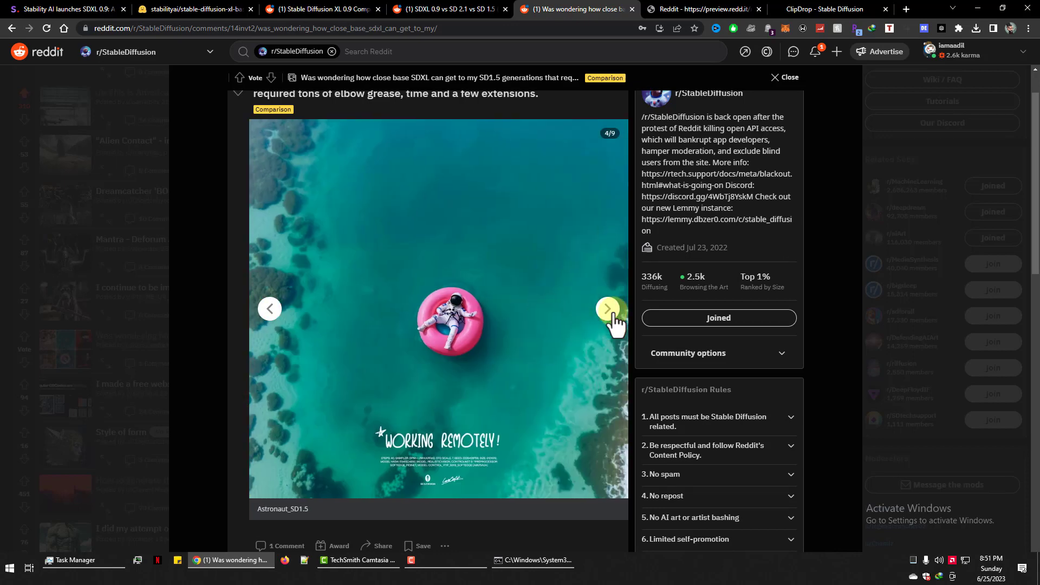
left_click(607, 310)
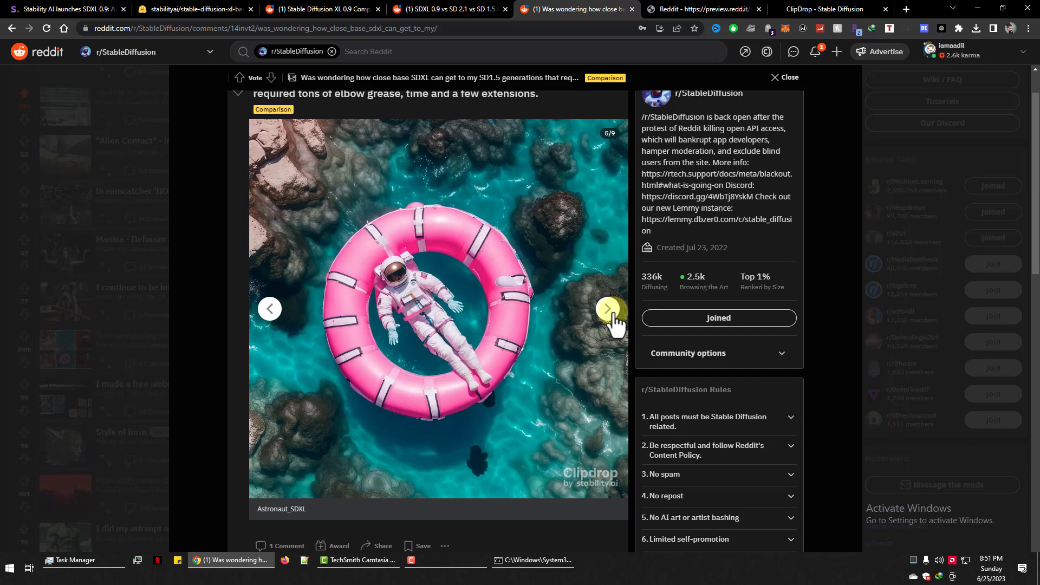
left_click(608, 309)
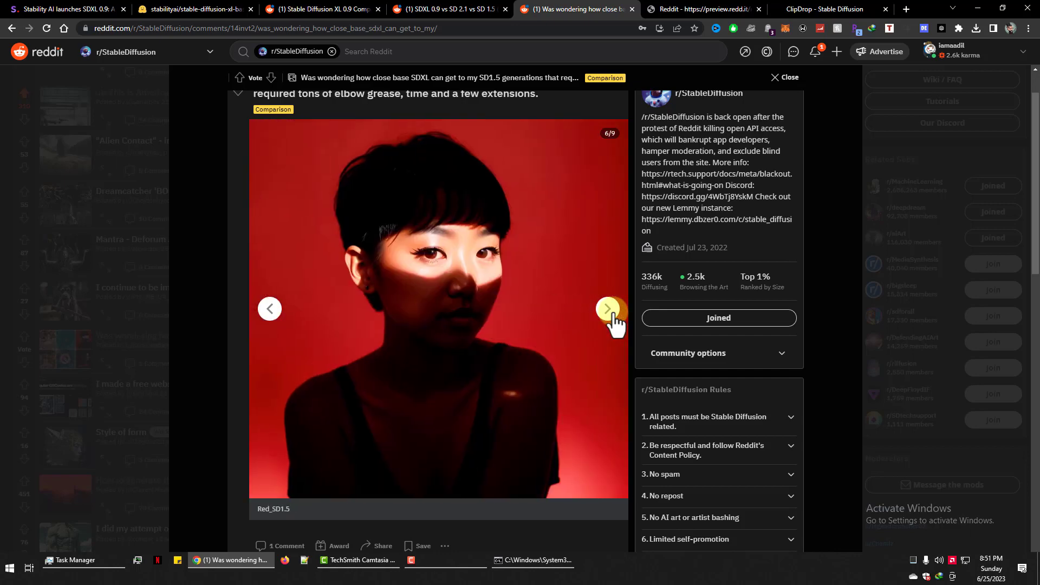
left_click(608, 310)
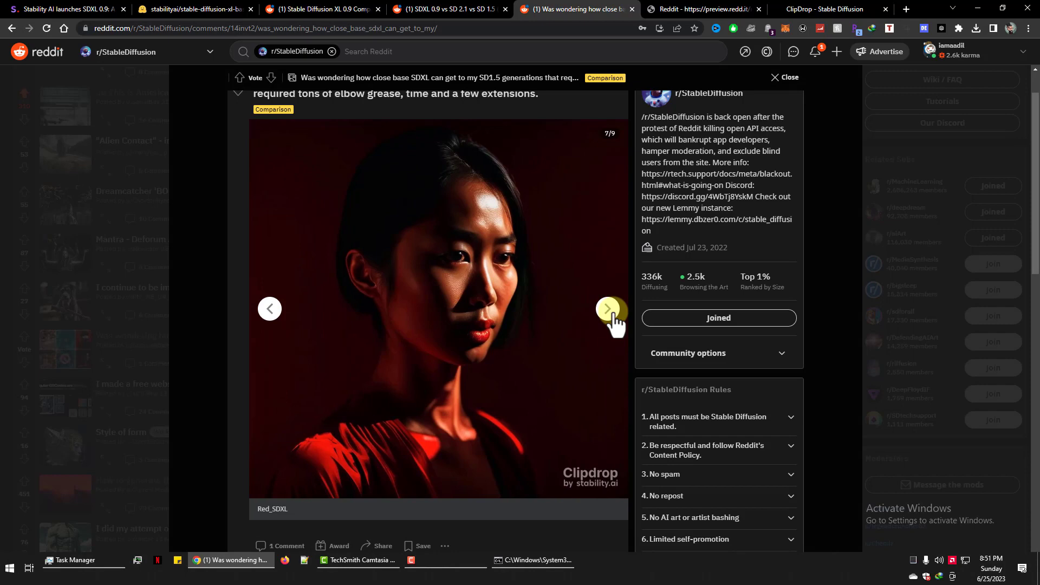
left_click(608, 309)
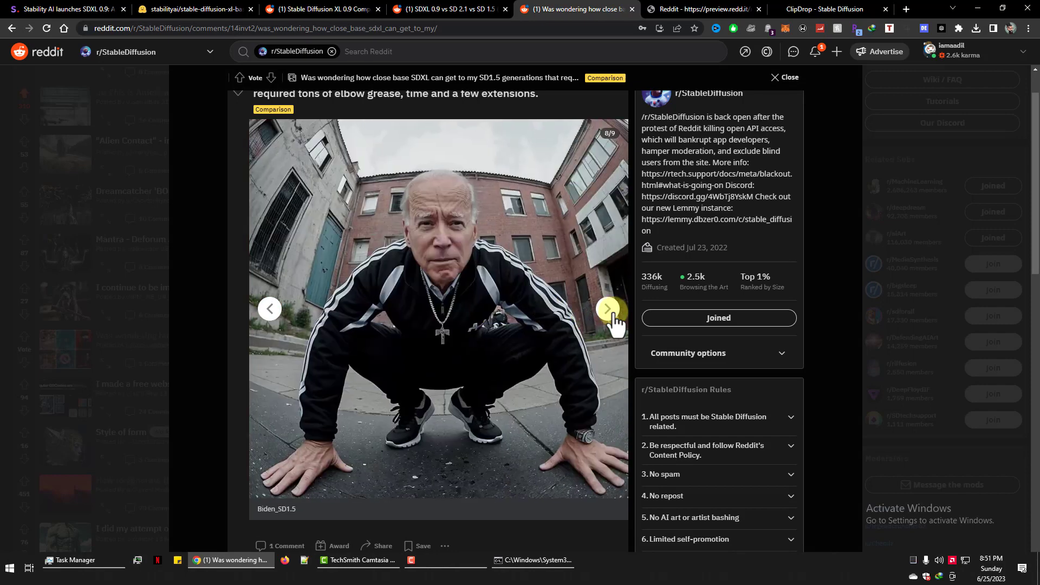
left_click(609, 311)
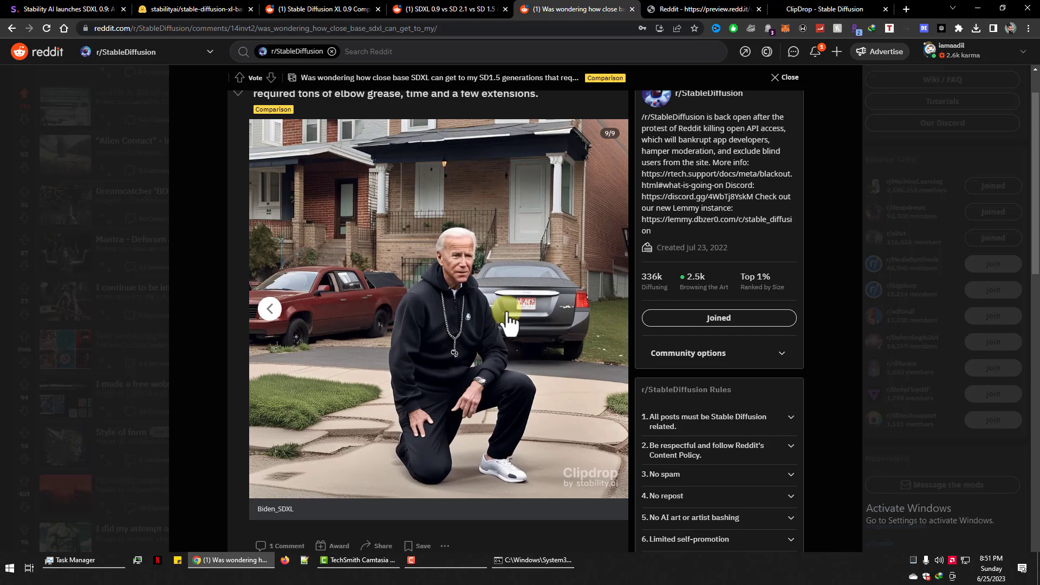
Step back to the first gallery image and bring up the full-size comparison grid tab.
double_click(270, 309)
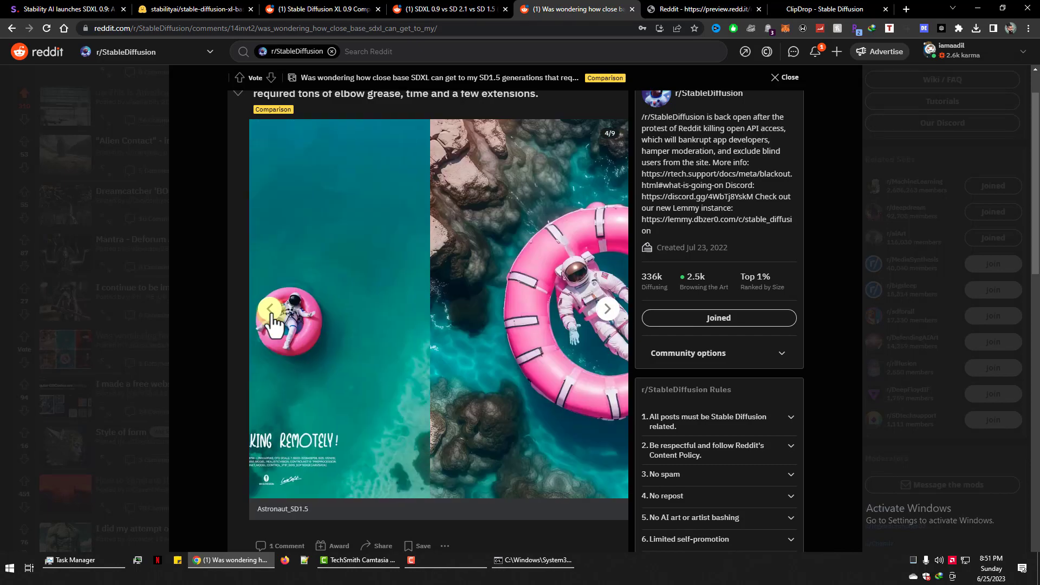
double_click(271, 310)
left_click(270, 311)
left_click(667, 9)
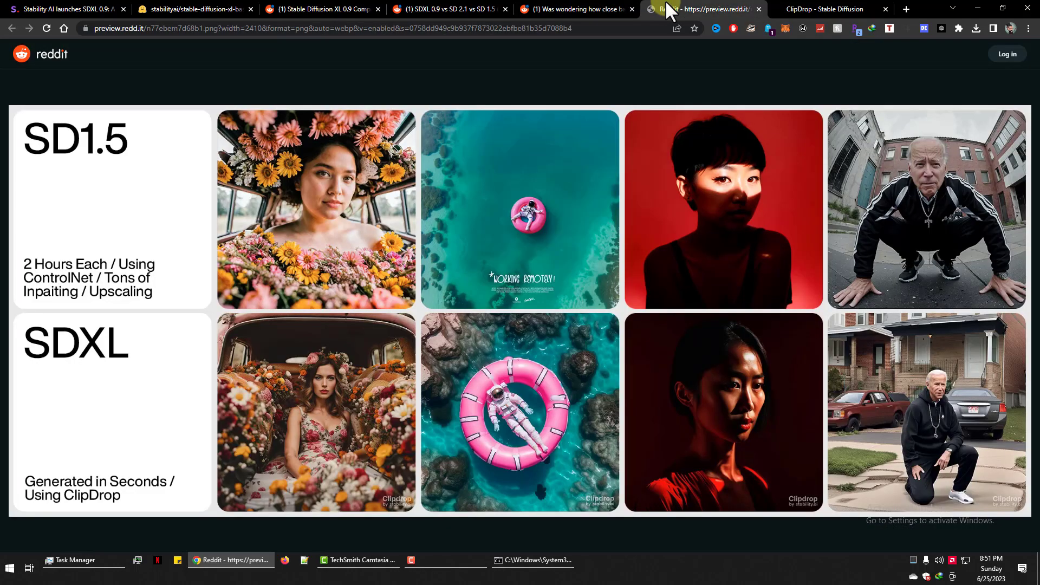
Return to ClipDrop, reload the Stable Diffusion XL page and load more example gallery images.
left_click(757, 8)
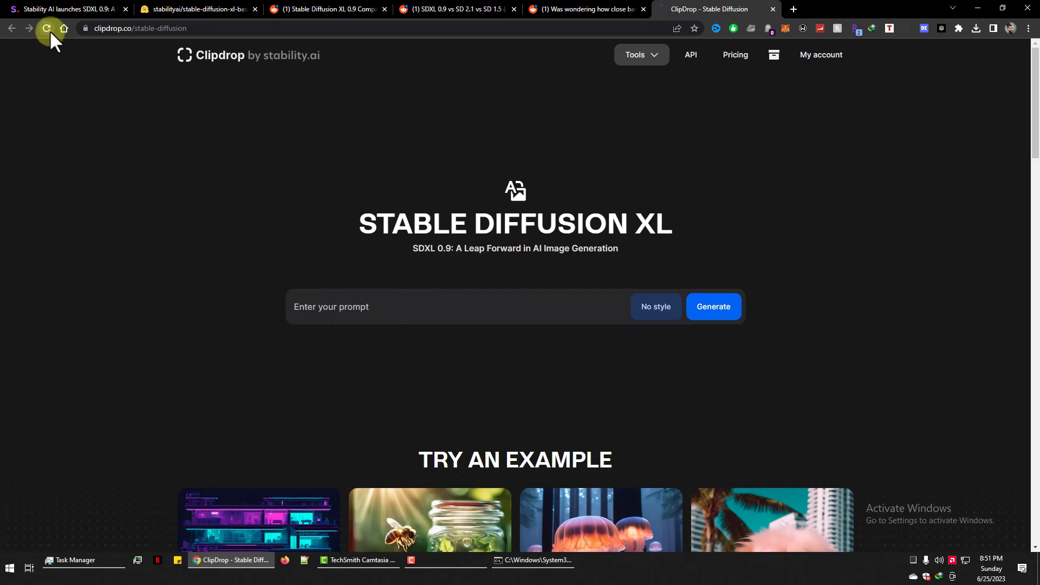
left_click(203, 27)
key("Return")
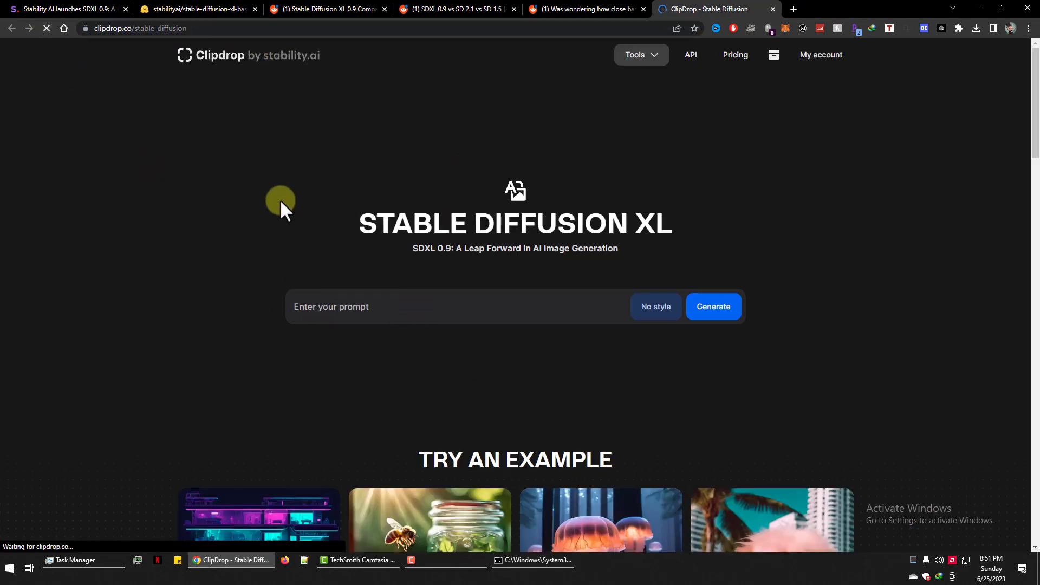
left_click_drag(281, 201, 683, 237)
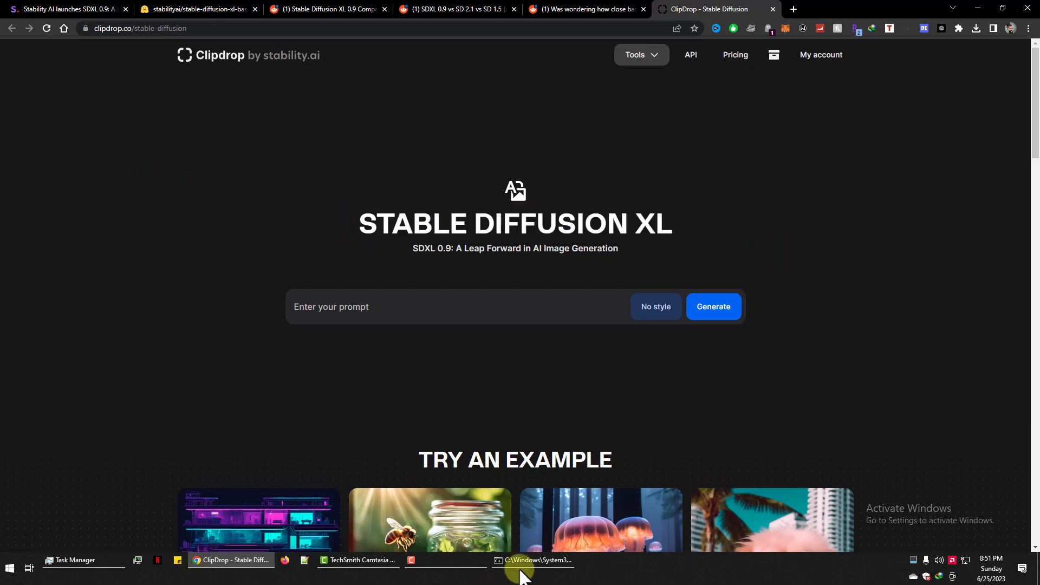
scroll(306, 403, "down", 5)
scroll(516, 365, "down", 1)
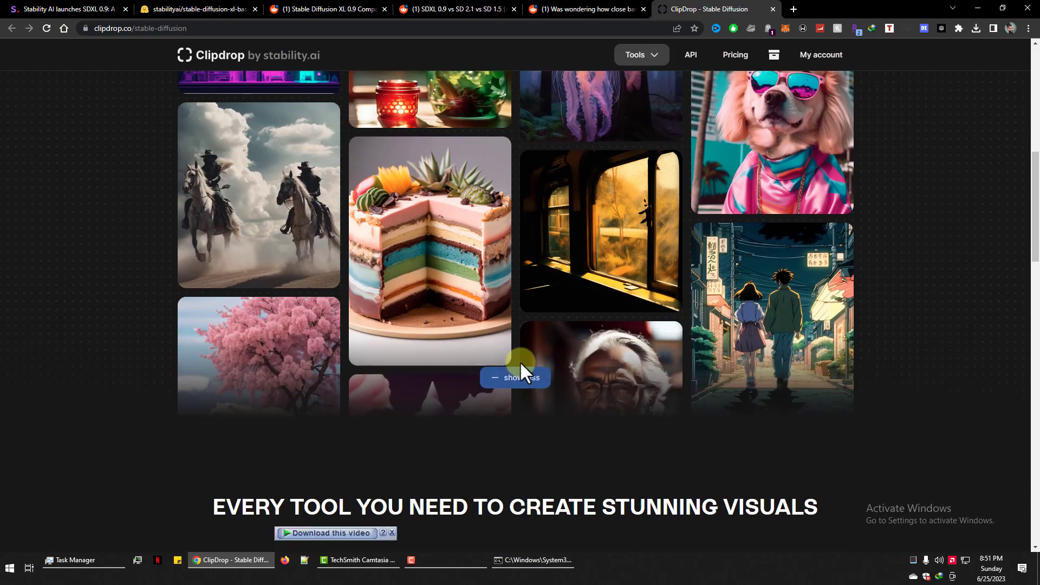
left_click(521, 363)
scroll(162, 310, "up", 2)
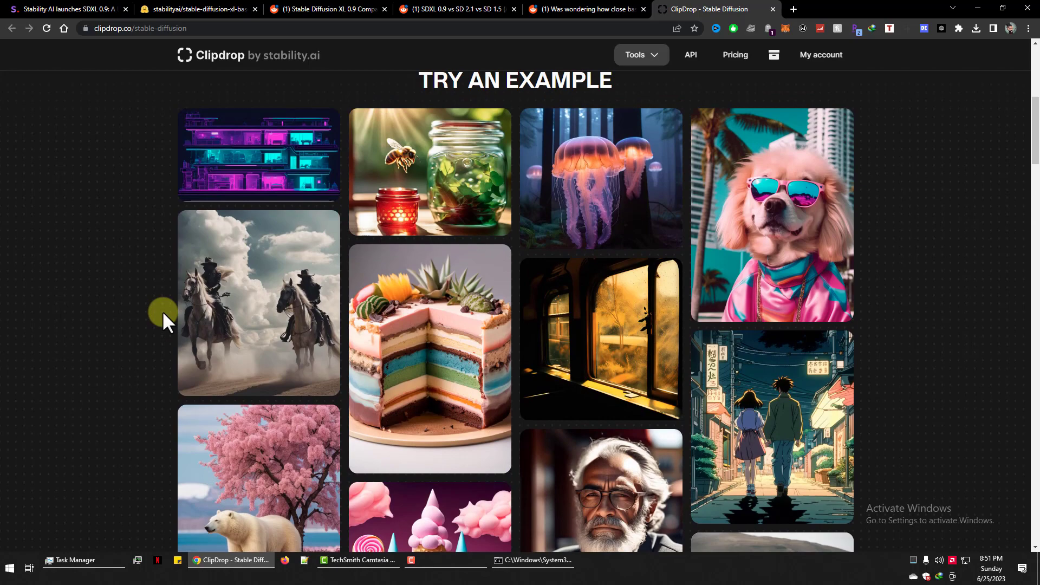
scroll(162, 310, "down", 3)
scroll(162, 310, "down", 3)
scroll(162, 311, "up", 3)
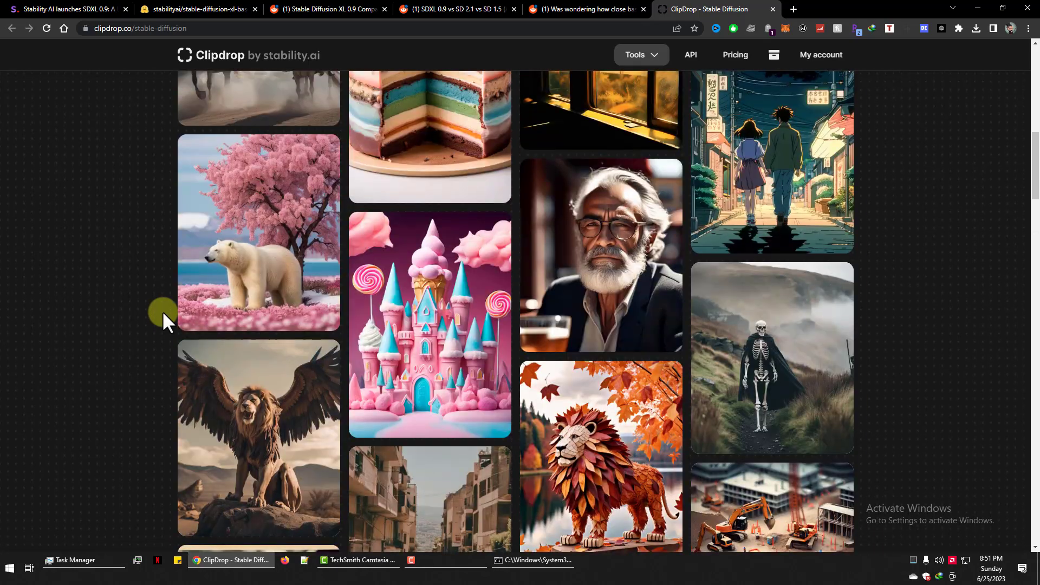
scroll(162, 310, "down", 5)
Rerun python main.py, copy the steampunk blueprint prompt and generate it in ClipDrop.
left_click(560, 559)
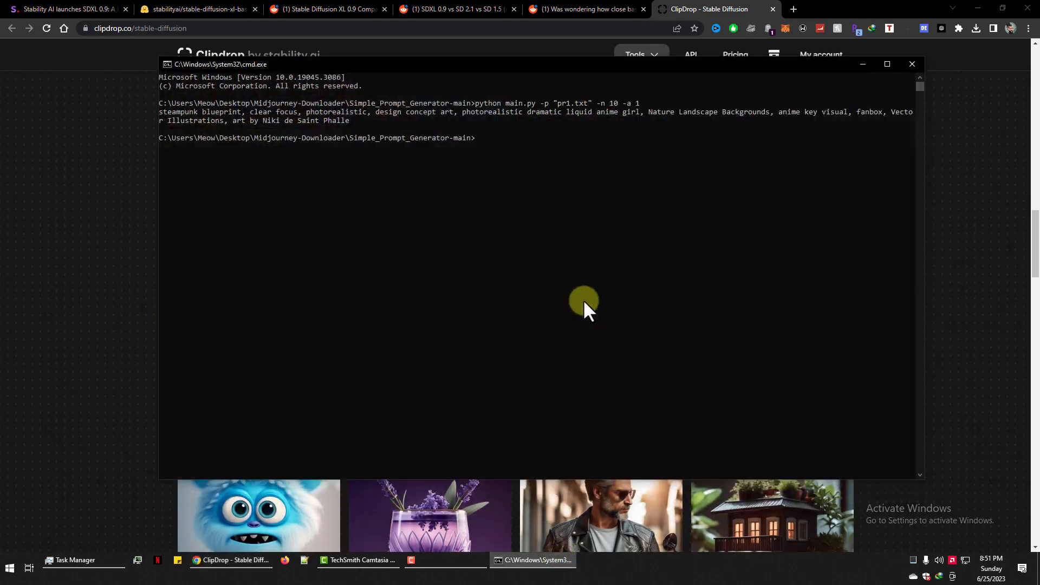
key("Up")
key("Return")
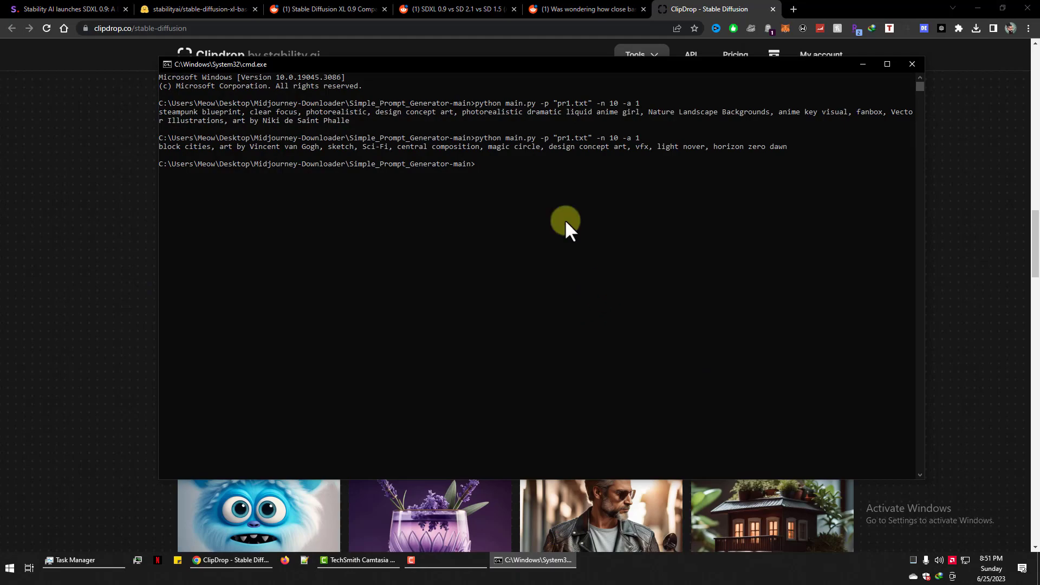
left_click_drag(351, 120, 163, 112)
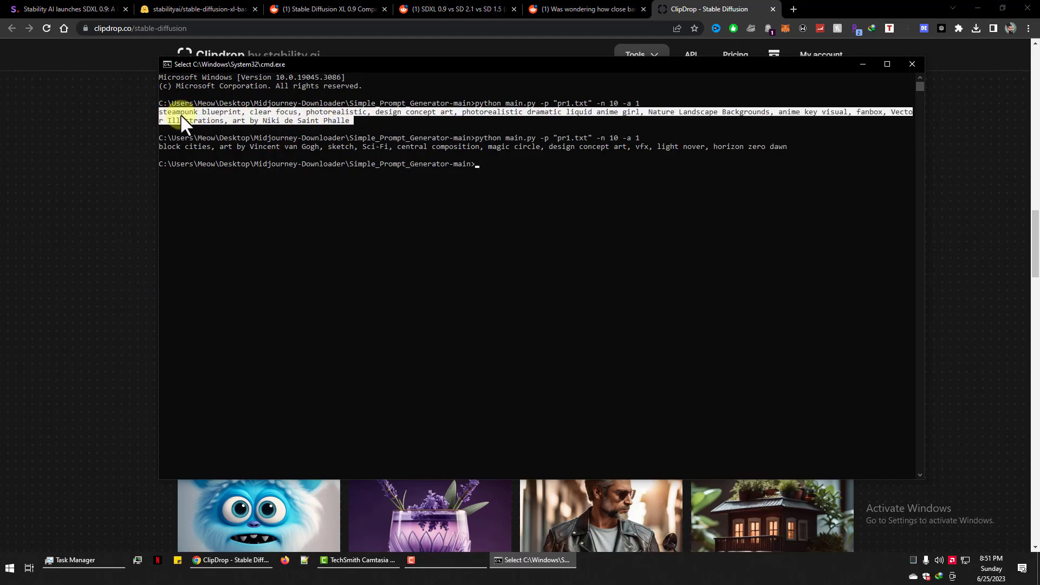
right_click(180, 114)
left_click(68, 147)
scroll(74, 243, "up", 10)
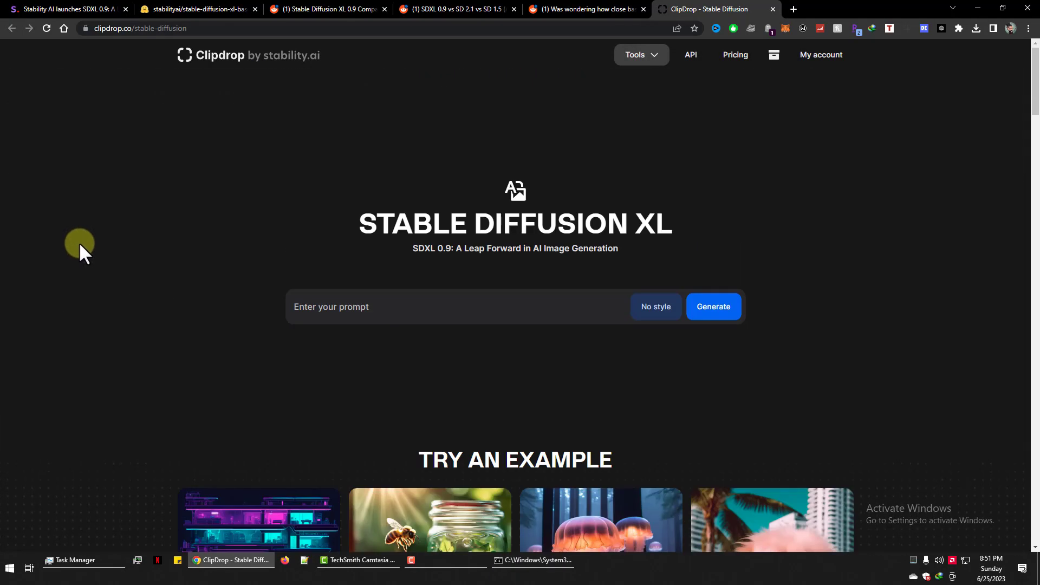
left_click(405, 307)
key("ctrl+v")
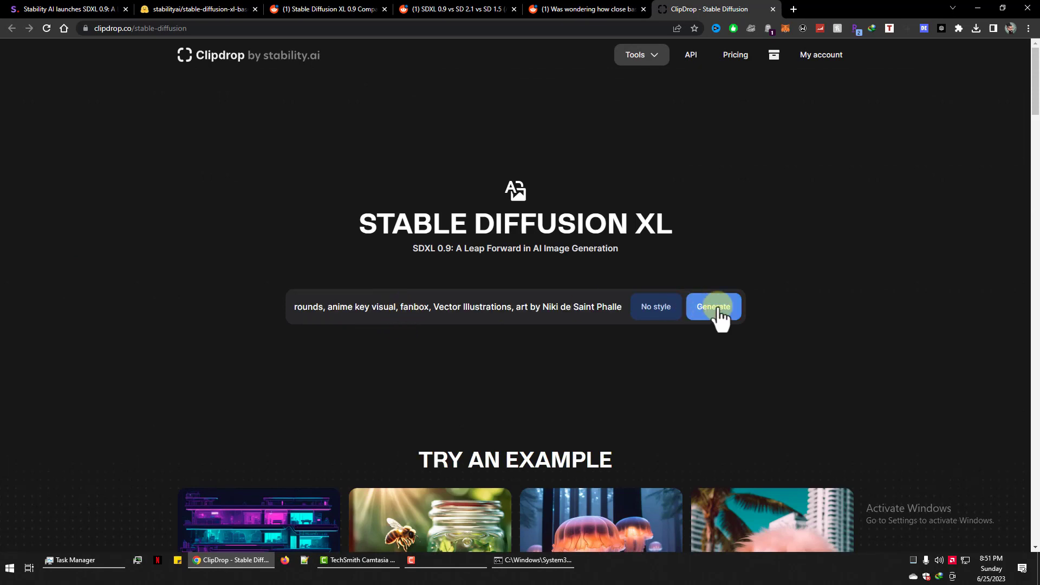
left_click(719, 315)
Run the generator again, copy the Van Gogh block cities prompt and dismiss ClipDrop's subscribe dialog.
left_click(528, 563)
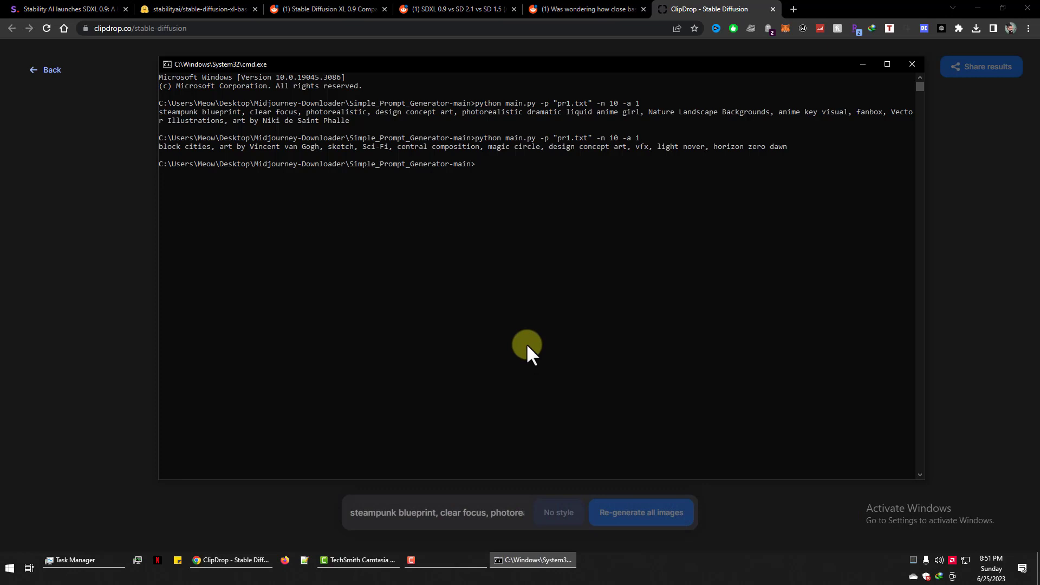
key("Return")
type("python main.py -p \"pr1.txt\" -n 10 -a 1")
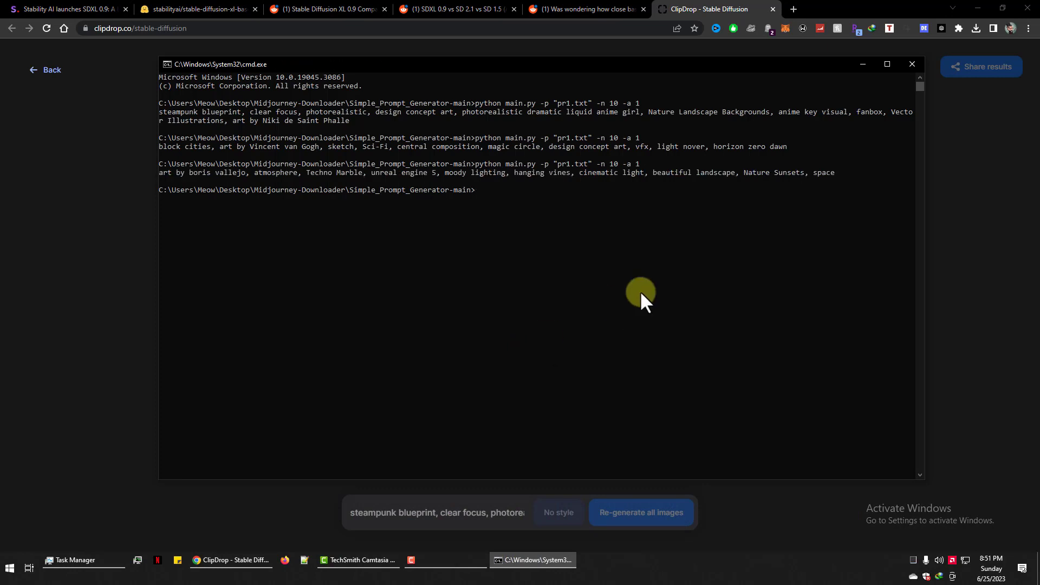
left_click_drag(756, 145, 186, 146)
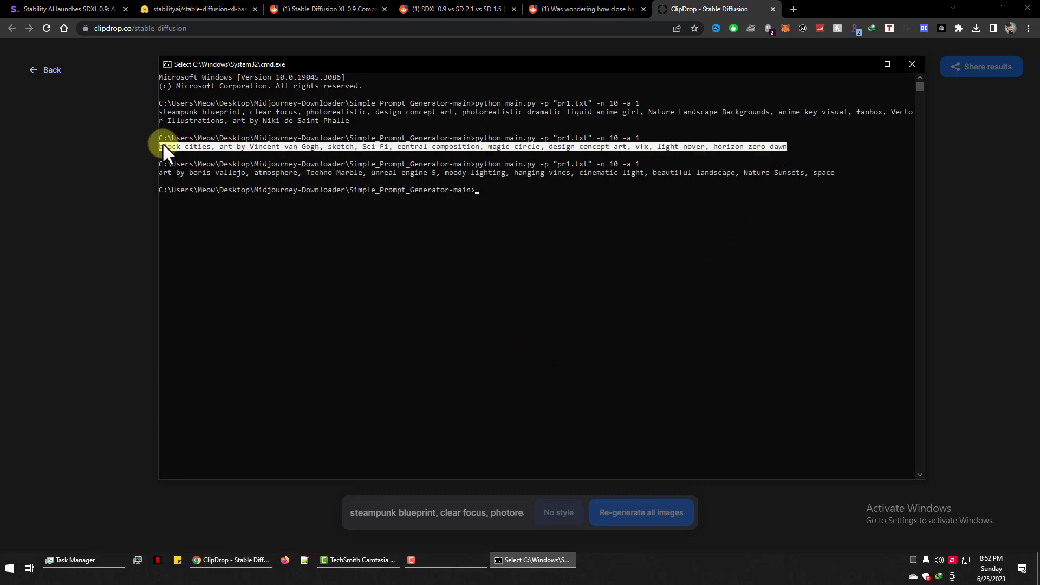
right_click(162, 146)
left_click(95, 159)
left_click(561, 321)
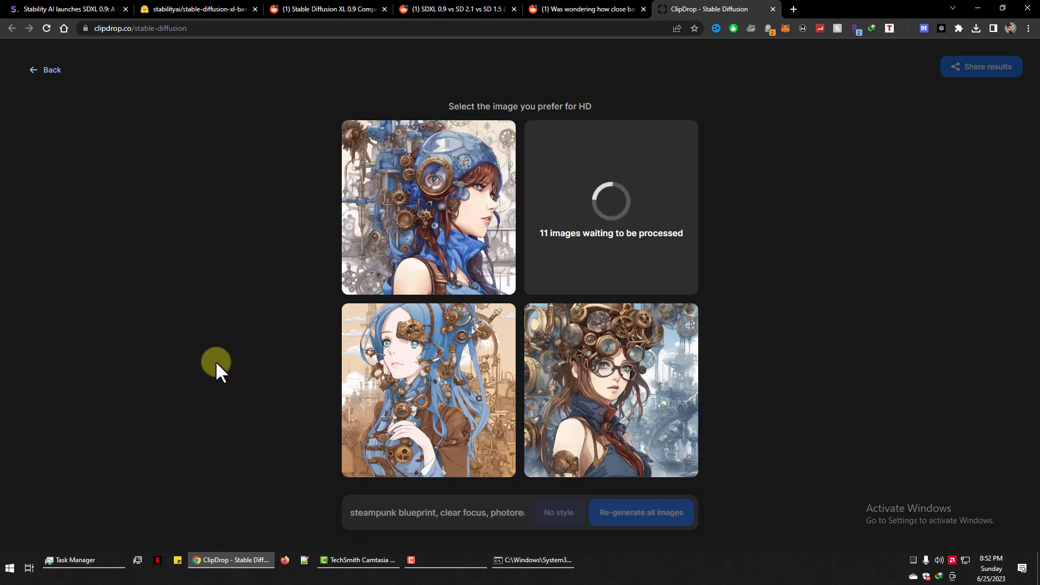
Enlarge the bottom-right, blue-helmet and glasses-girl steampunk results in turn, then go back to the SDXL start page.
left_click(623, 393)
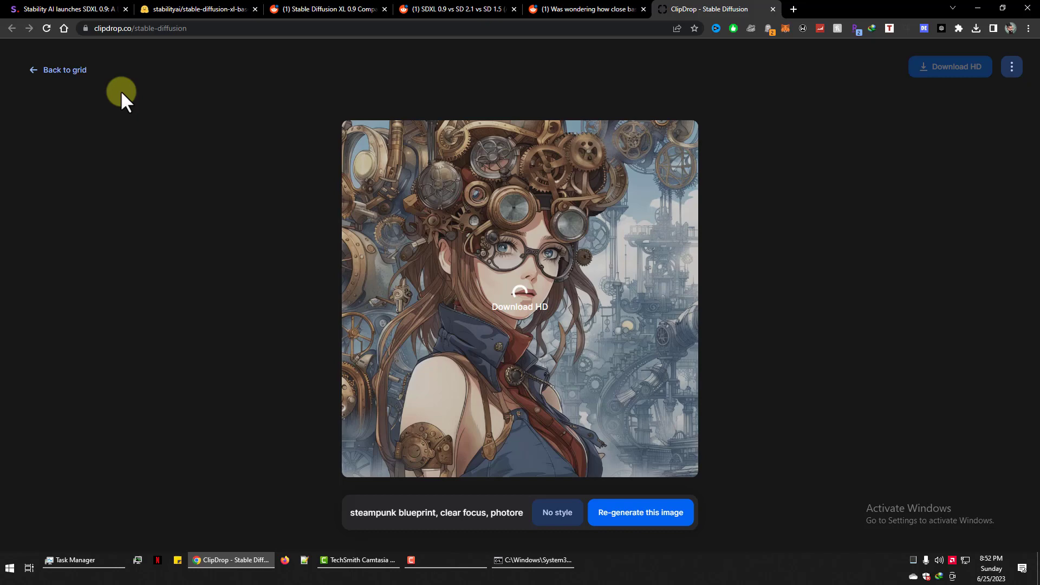
left_click(77, 73)
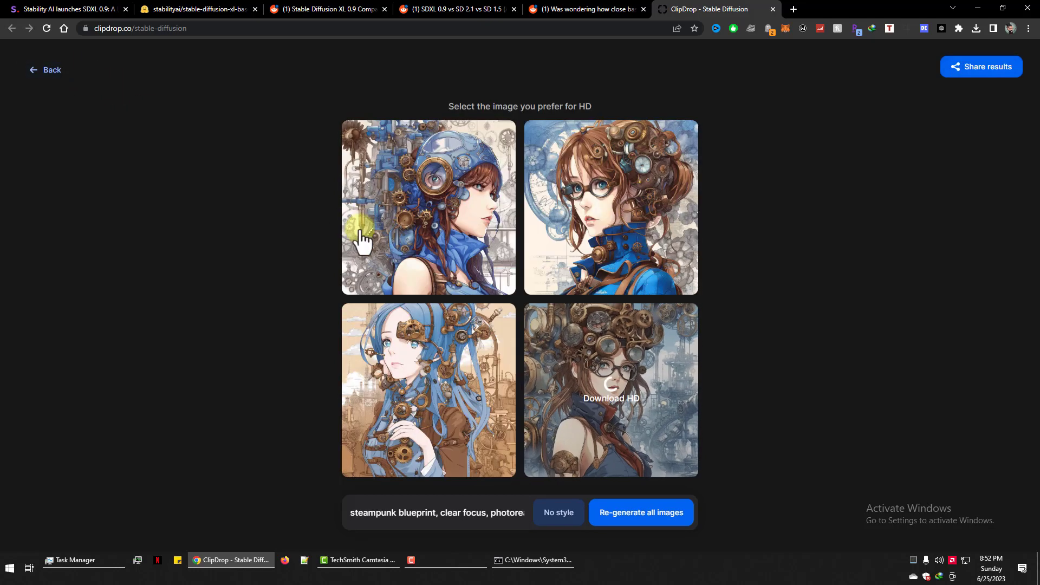
left_click(441, 232)
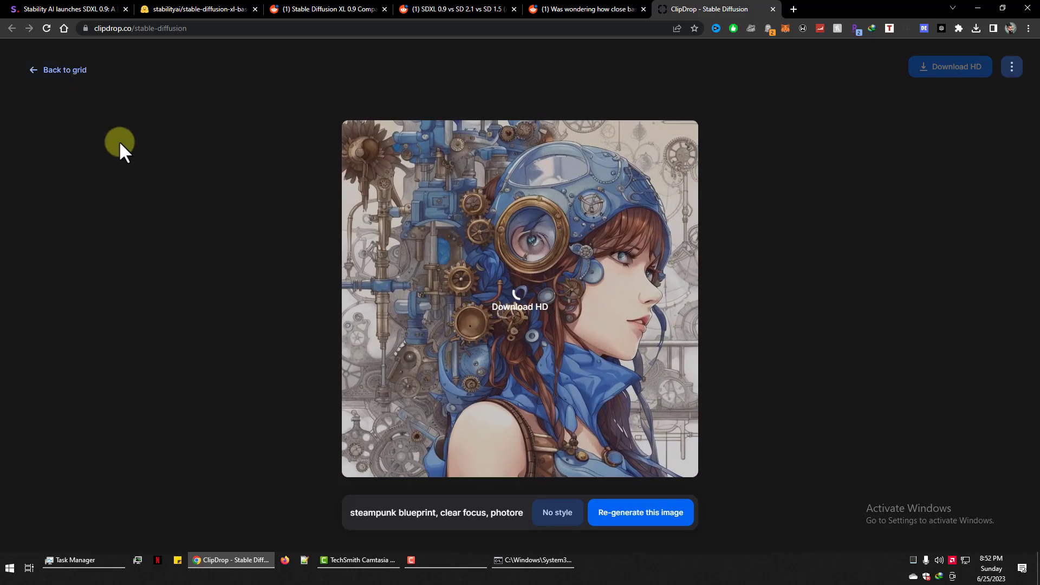
left_click(49, 69)
left_click(577, 191)
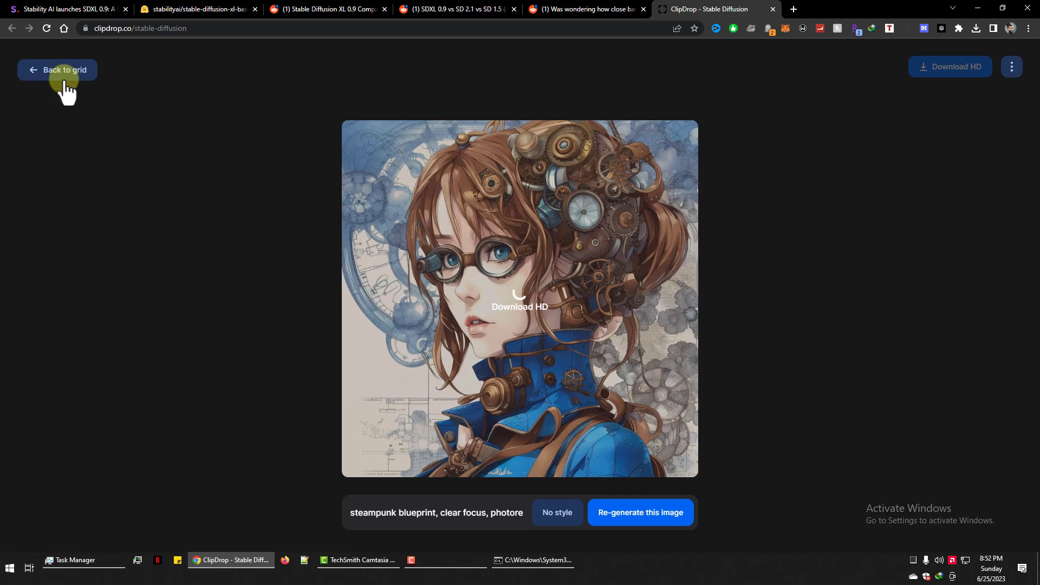
left_click(65, 73)
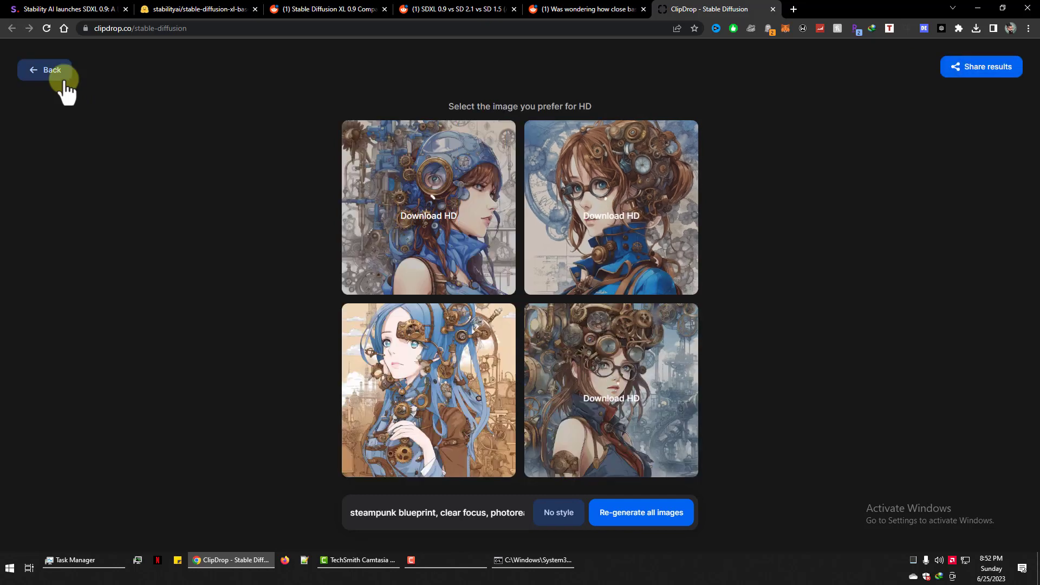
left_click(64, 82)
Replace the prompt with the Van Gogh block cities prompt and generate images.
triple_click(459, 313)
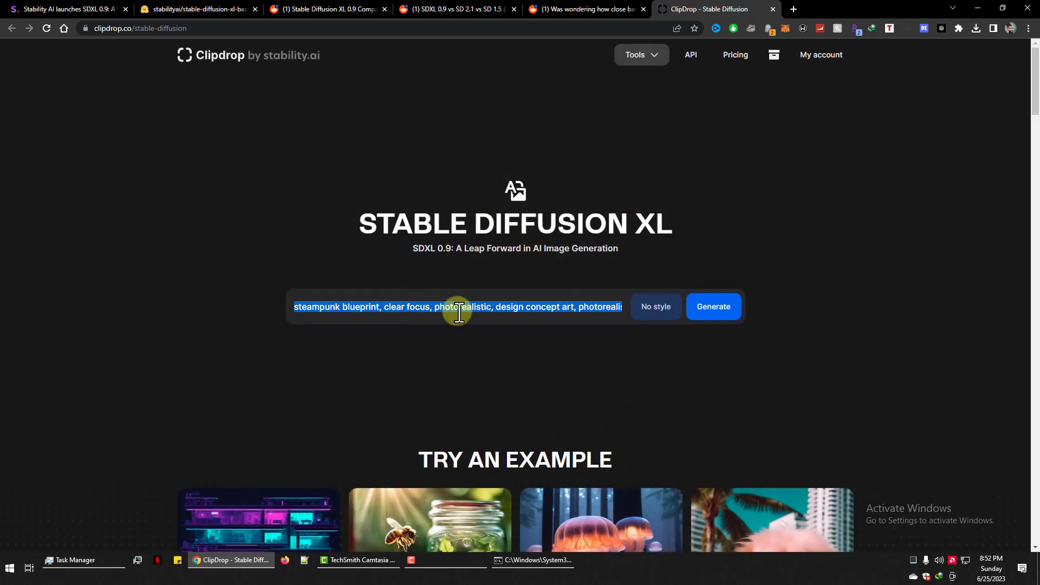
key("ctrl+v")
left_click(709, 313)
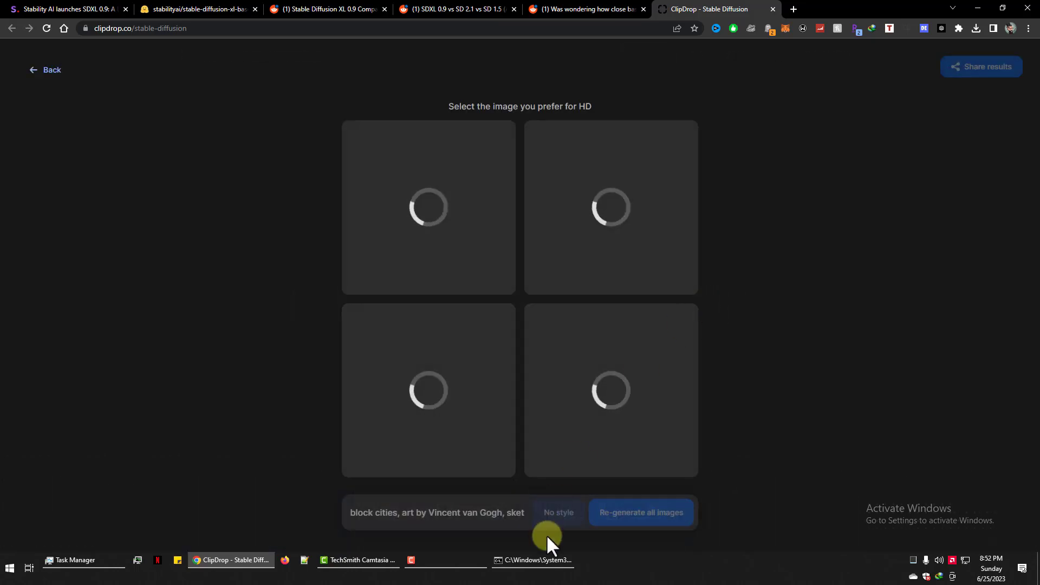
In the terminal, rerun the generator with the pr2 prompt file and switch back to ClipDrop.
left_click(547, 562)
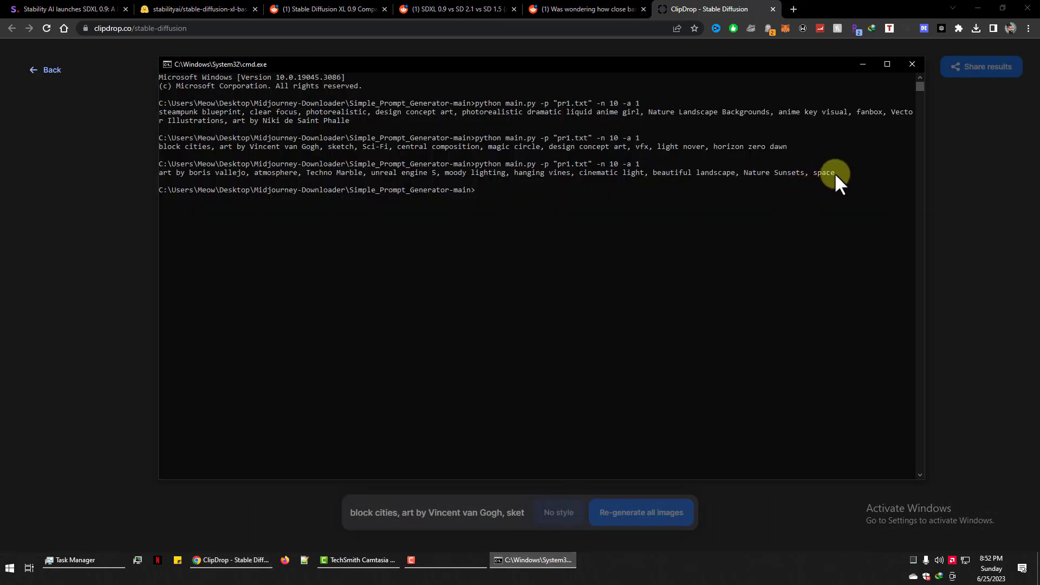
left_click_drag(835, 172, 317, 178)
key("ctrl+c")
key("Up")
key("Return")
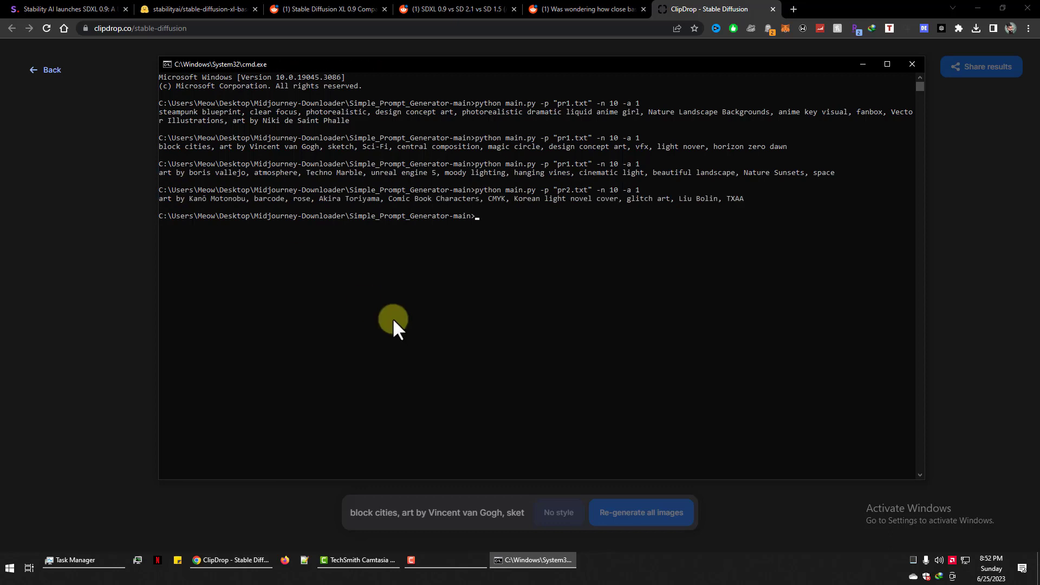
key("alt+Tab")
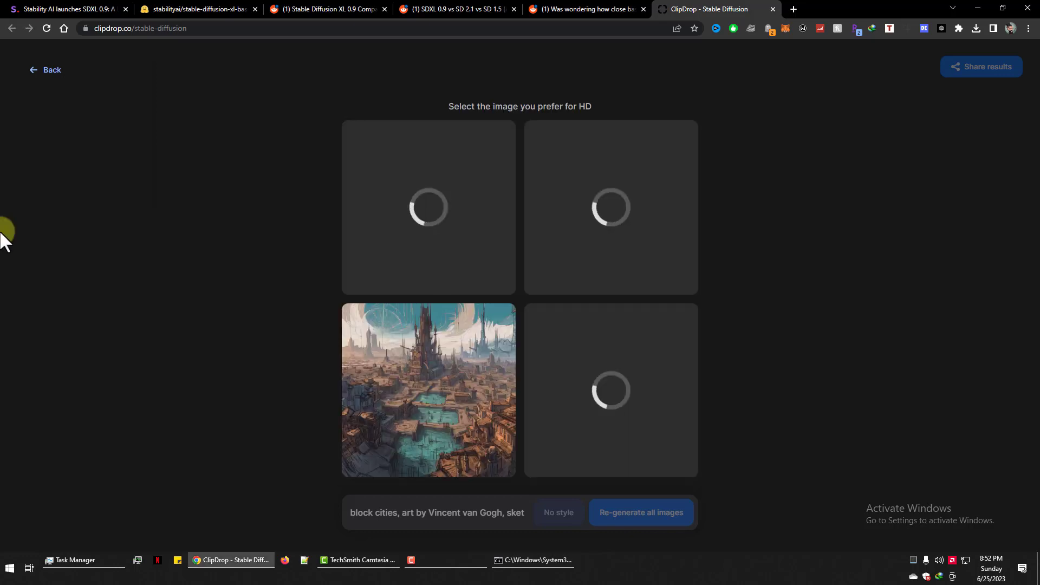
View each of the four Van Gogh block-city images enlarged, then return to the SDXL home page.
left_click(414, 374)
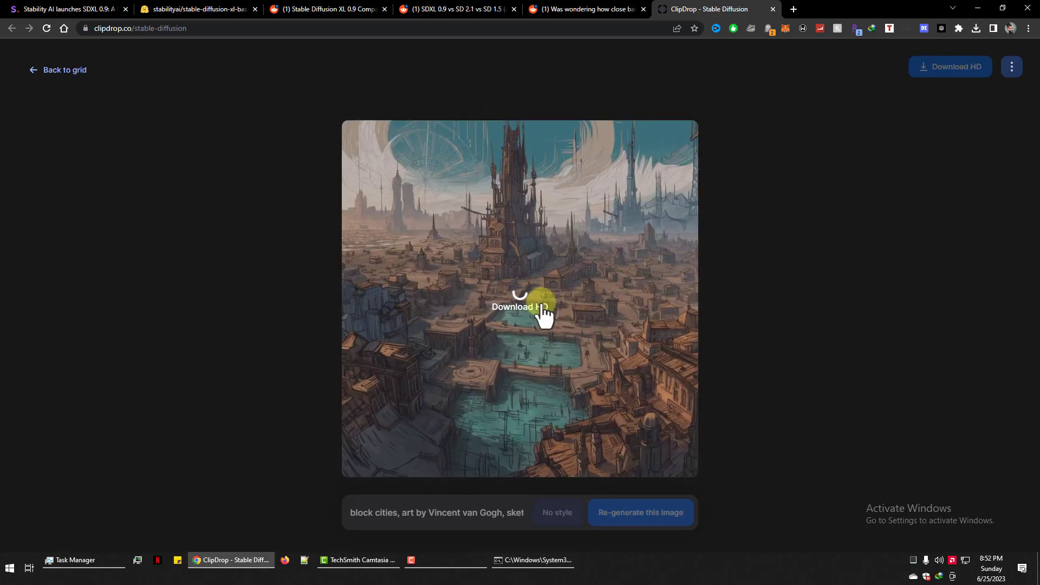
left_click(64, 73)
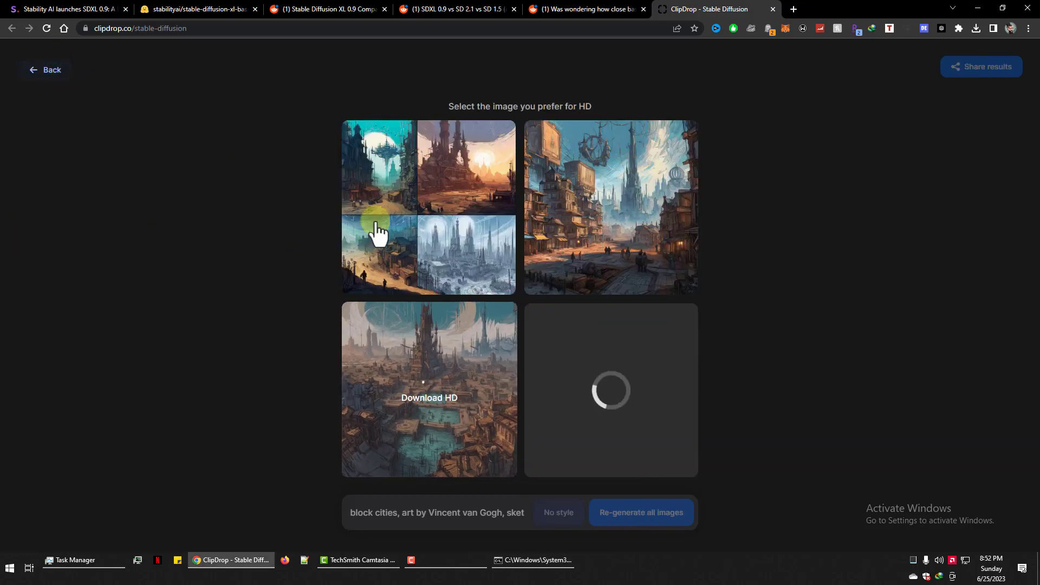
left_click(642, 233)
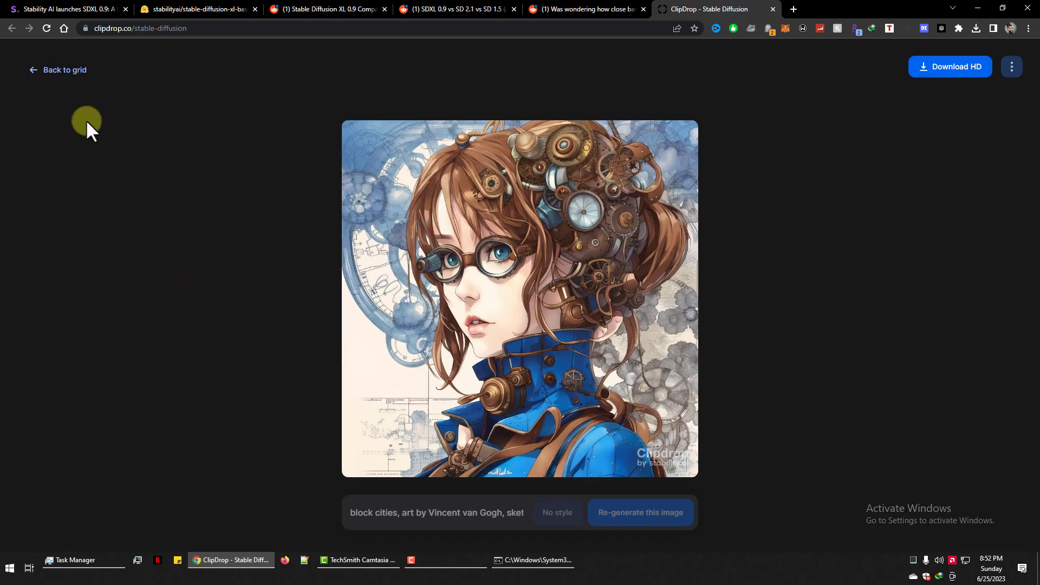
left_click(59, 72)
left_click(626, 204)
left_click(67, 72)
left_click(640, 421)
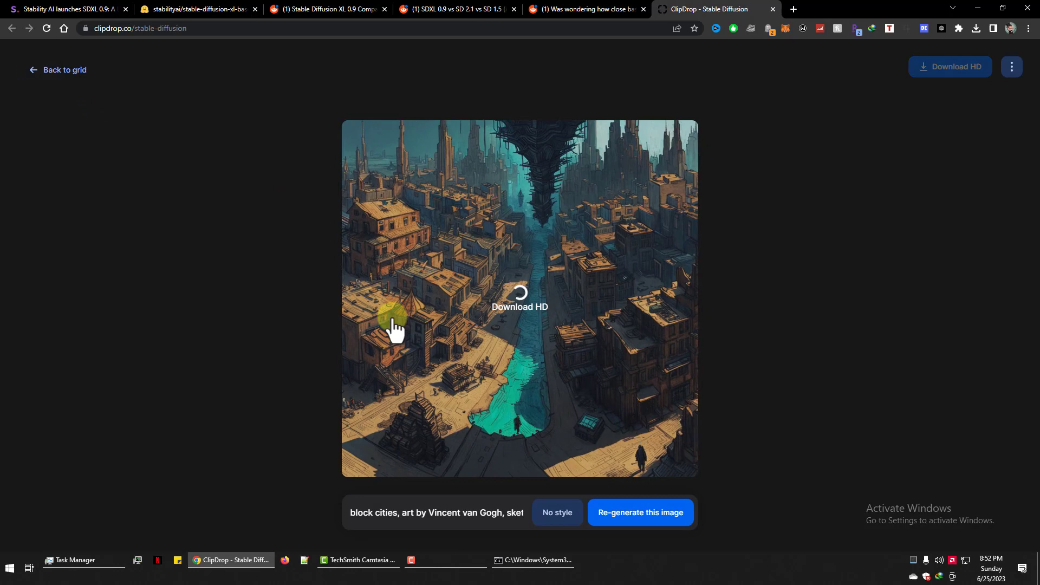
left_click(83, 76)
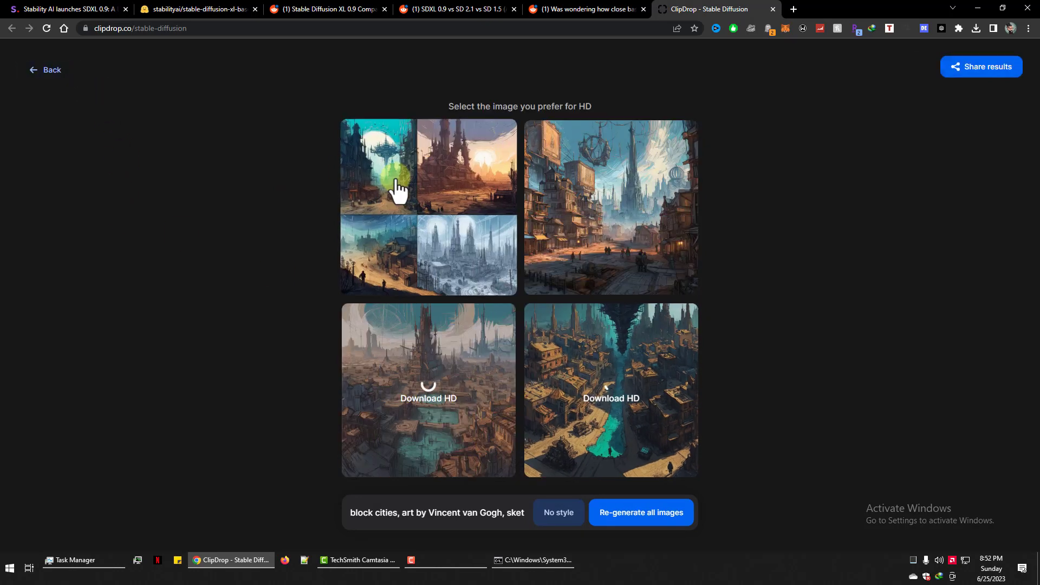
left_click(382, 186)
left_click(73, 72)
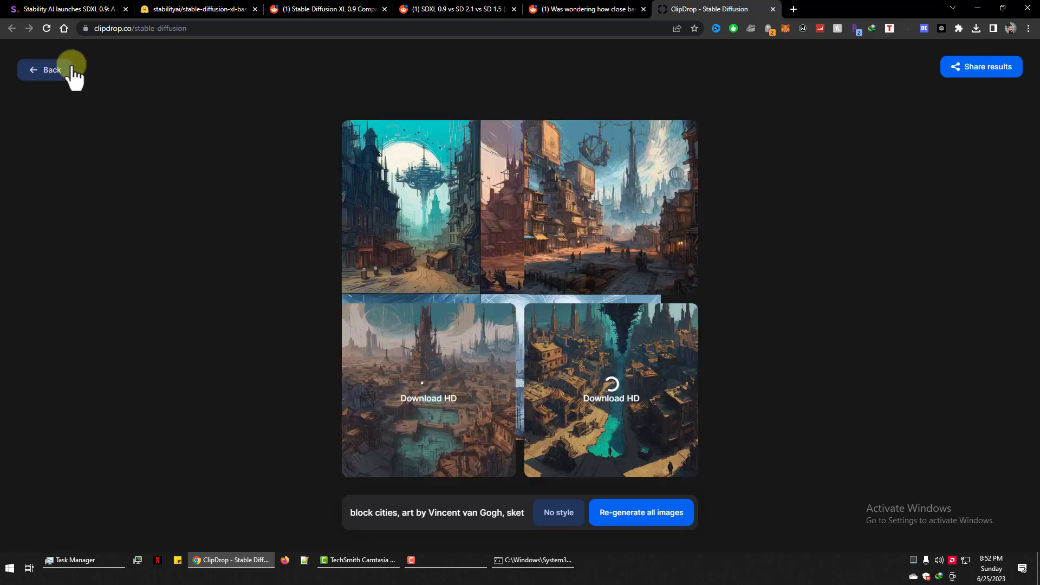
left_click(70, 72)
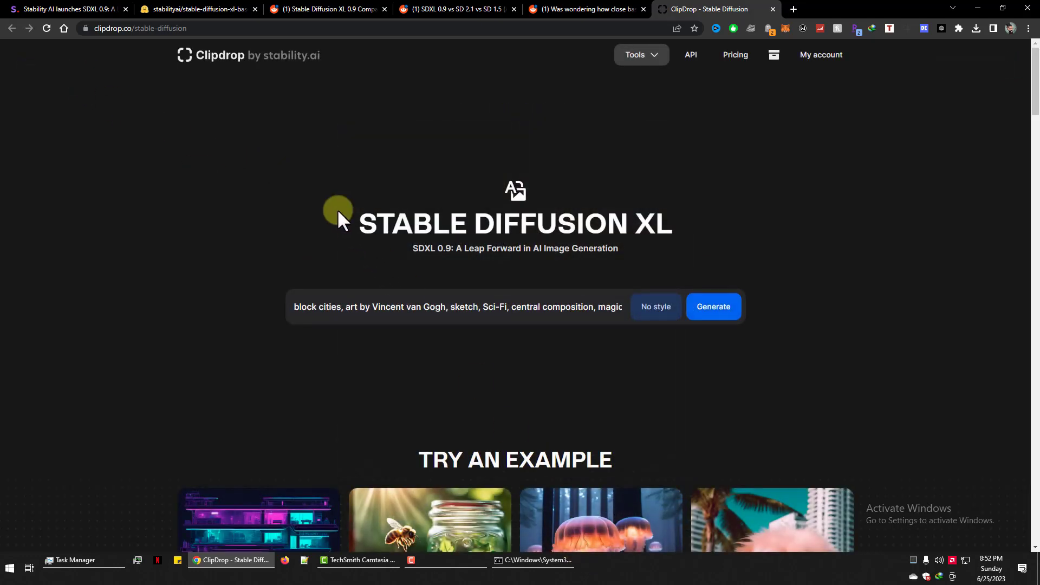
Copy the glitch art prompt from the console and generate it in ClipDrop.
left_click(552, 562)
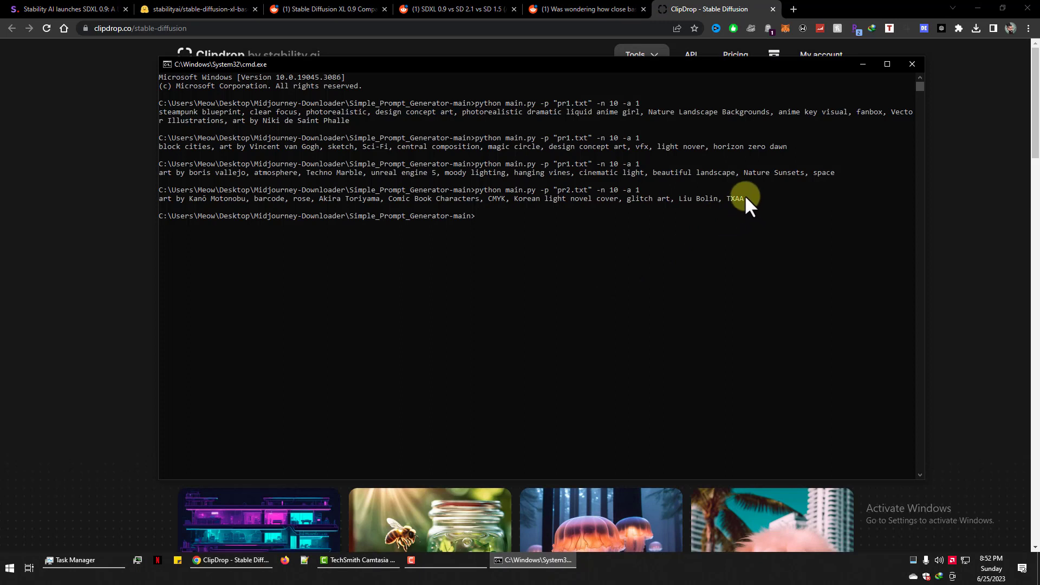
left_click_drag(744, 198, 299, 198)
key("ctrl+c")
left_click(147, 203)
key("ctrl+v")
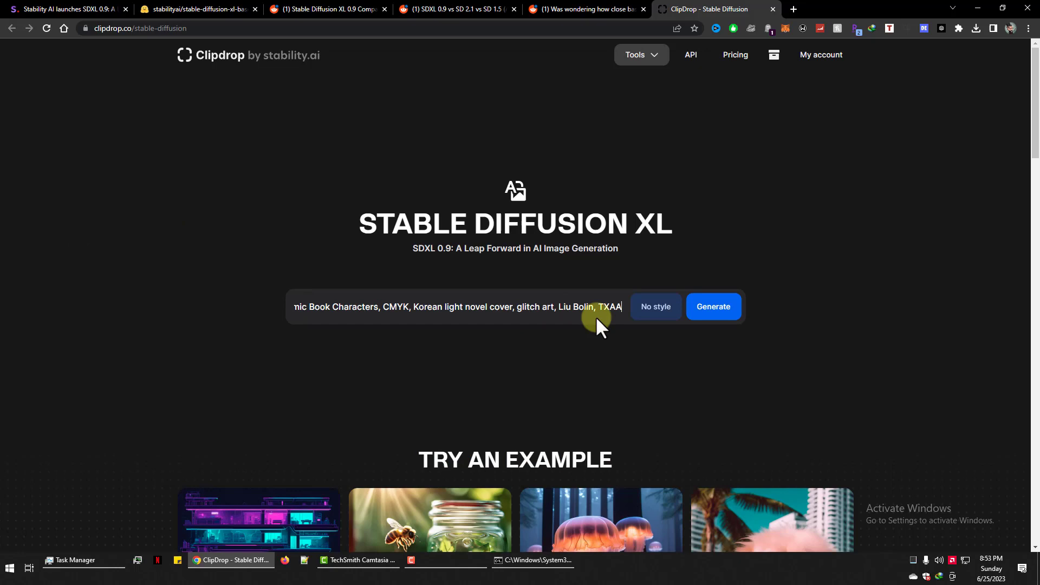
left_click(704, 313)
Rerun python main.py -p pr2.txt three times, copy the Vincent van Gogh prompt and switch back to ClipDrop.
left_click(537, 560)
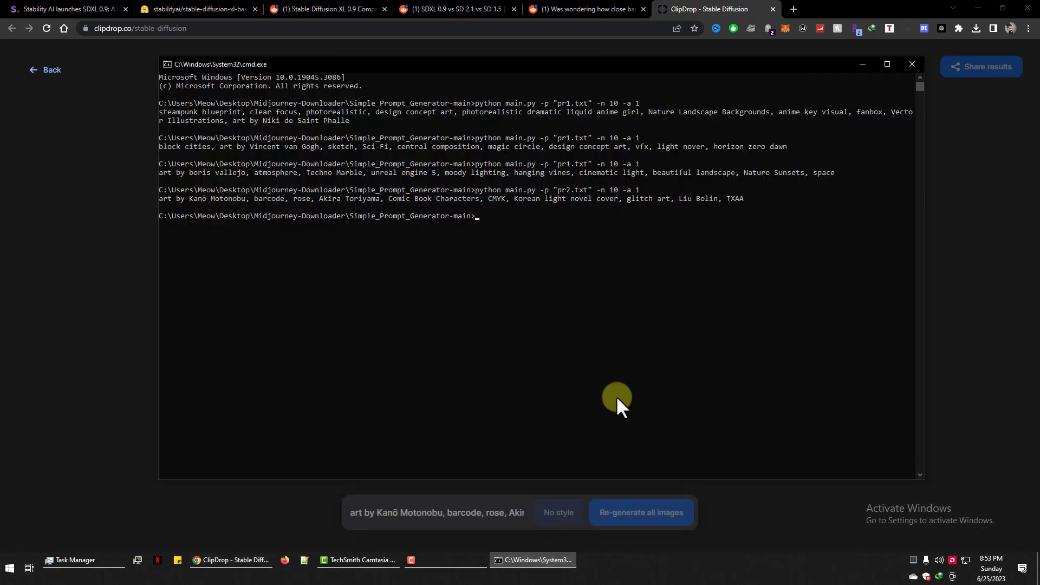
type("python main.py -p \"pr2.txt\" -n 10 -a 1")
key("Return")
key("Up")
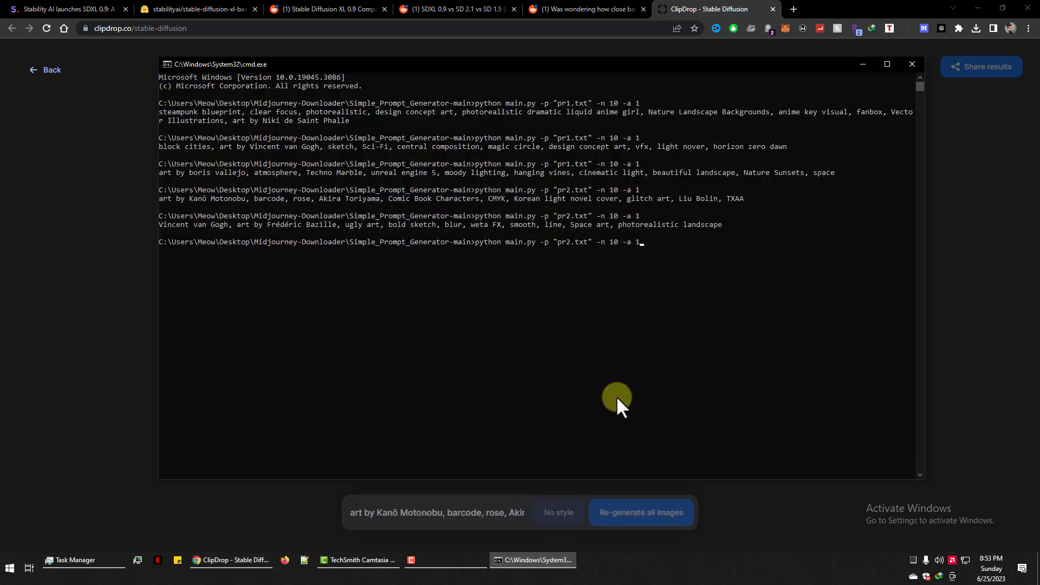
key("Return")
key("Up")
key("Return")
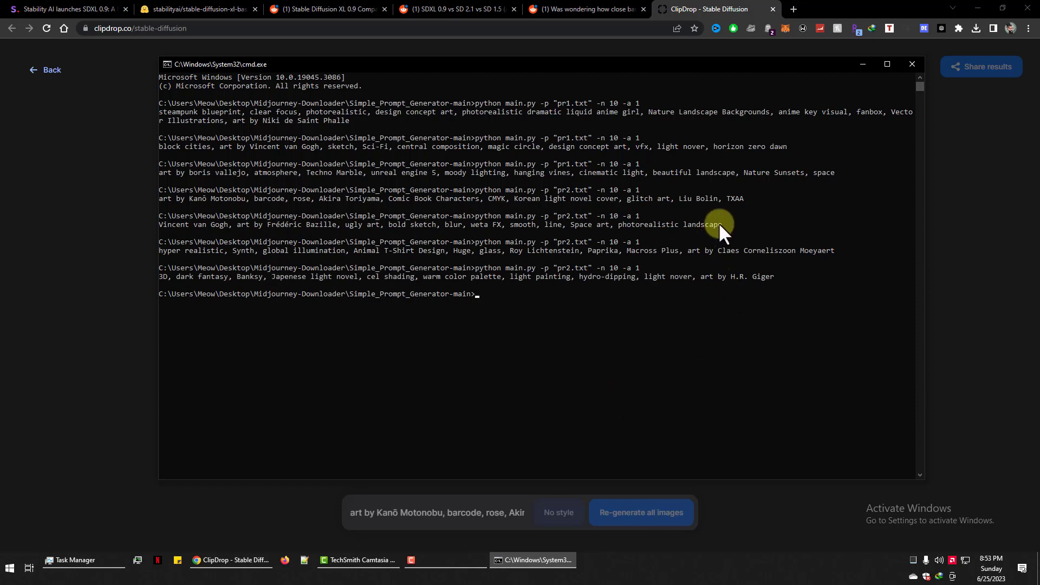
left_click_drag(722, 225, 343, 224)
key("ctrl+c")
key("alt+Tab")
Dismiss the subscribe offer and view the boy-among-roses and girl-holding-roses images enlarged.
left_click(528, 316)
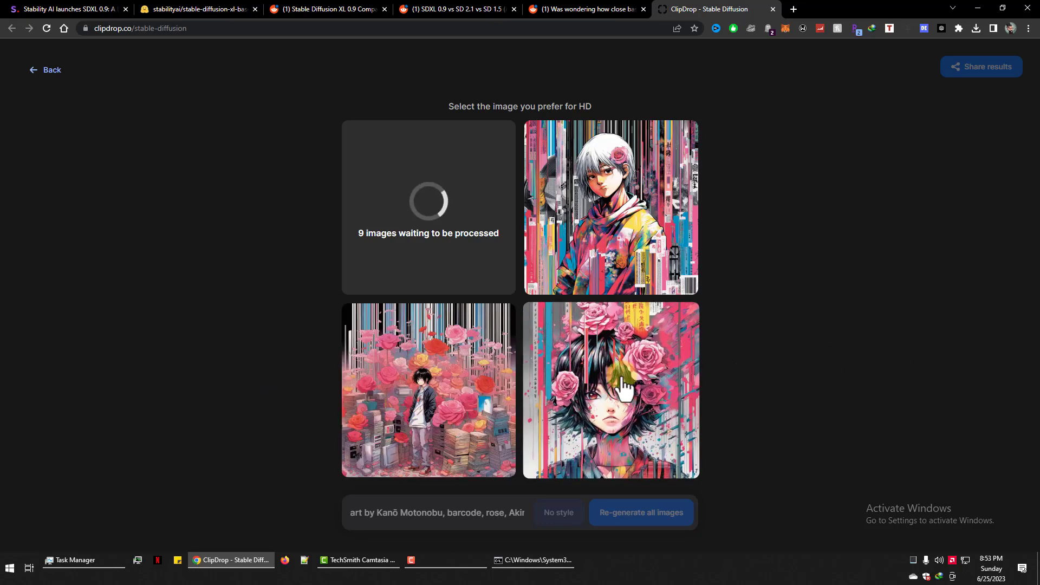
left_click(452, 384)
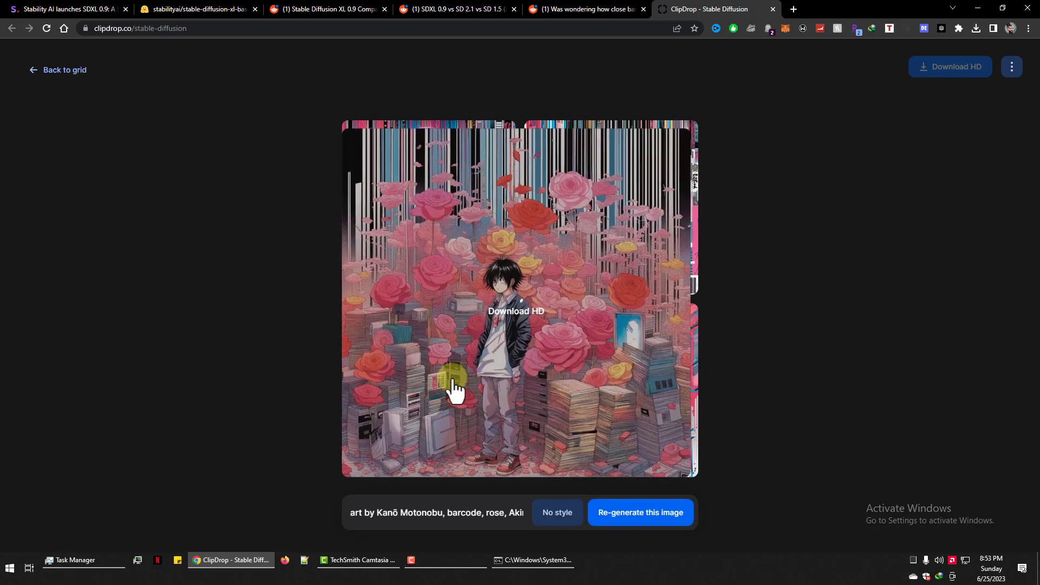
left_click(632, 319)
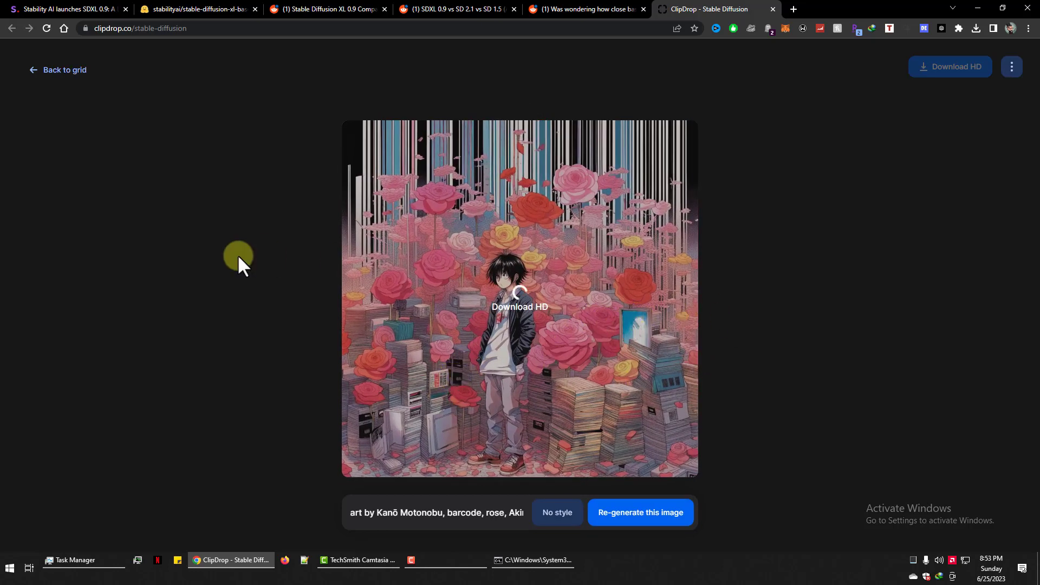
left_click(74, 74)
left_click(401, 203)
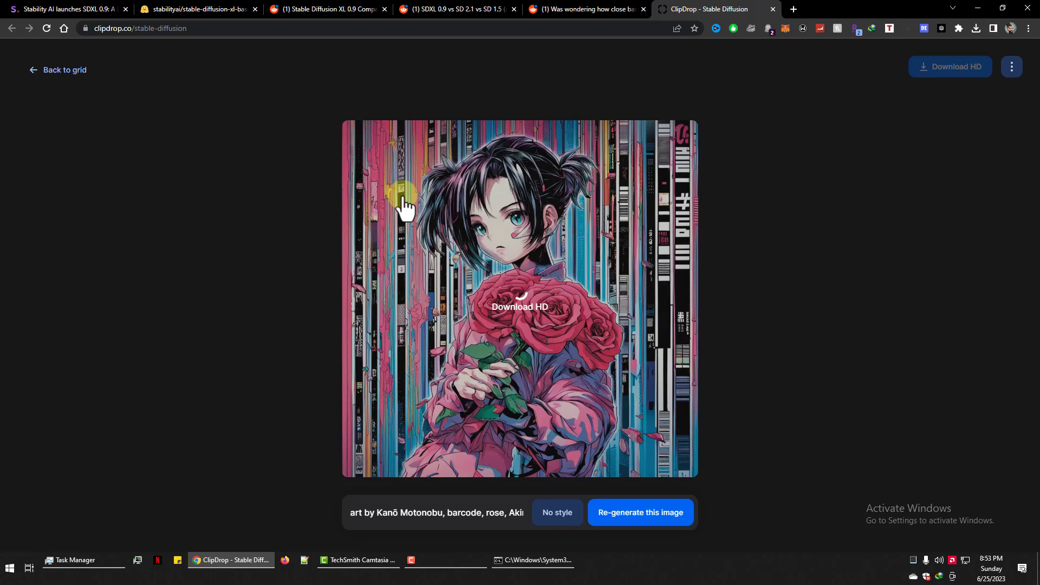
left_click(81, 73)
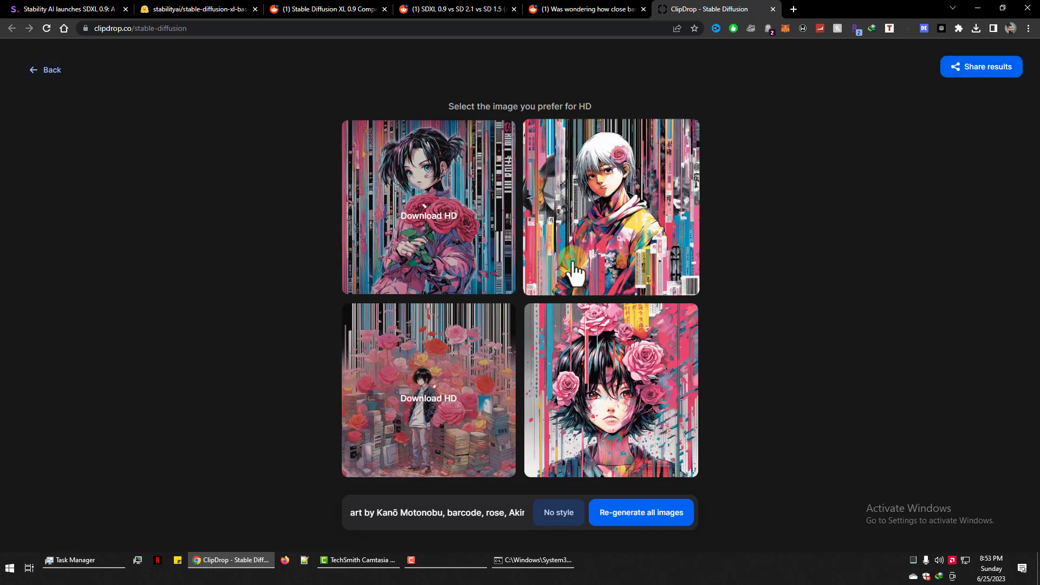
View the white-haired figure and rose-haired portrait images enlarged, ending on the results grid.
left_click(568, 271)
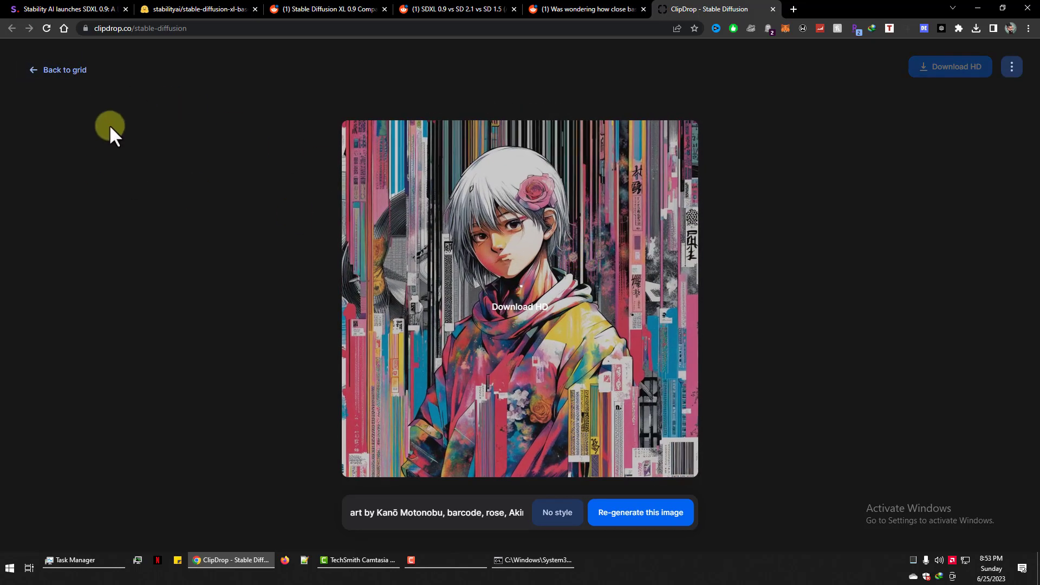
left_click(66, 70)
left_click(569, 366)
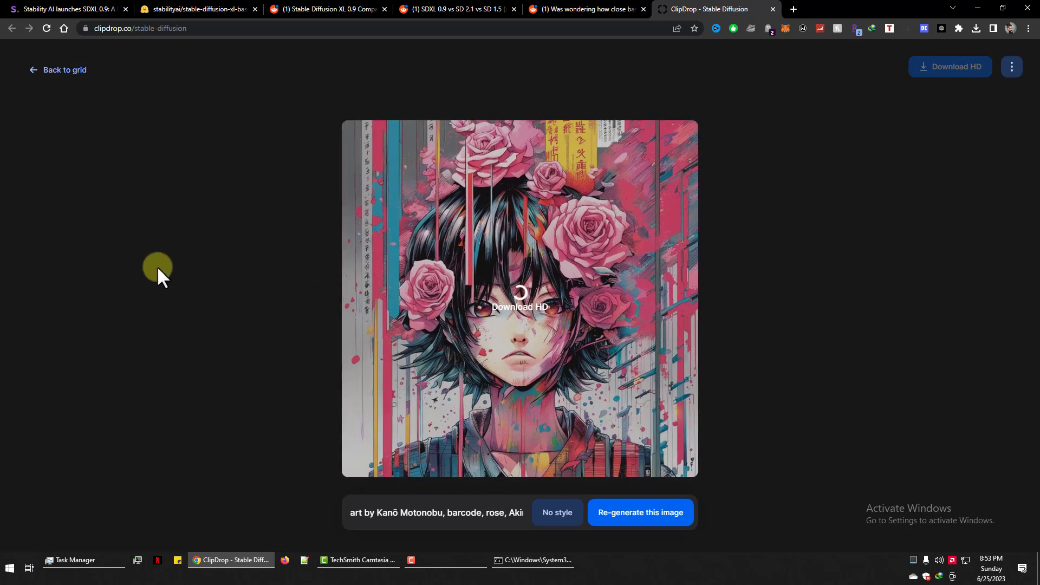
left_click(65, 70)
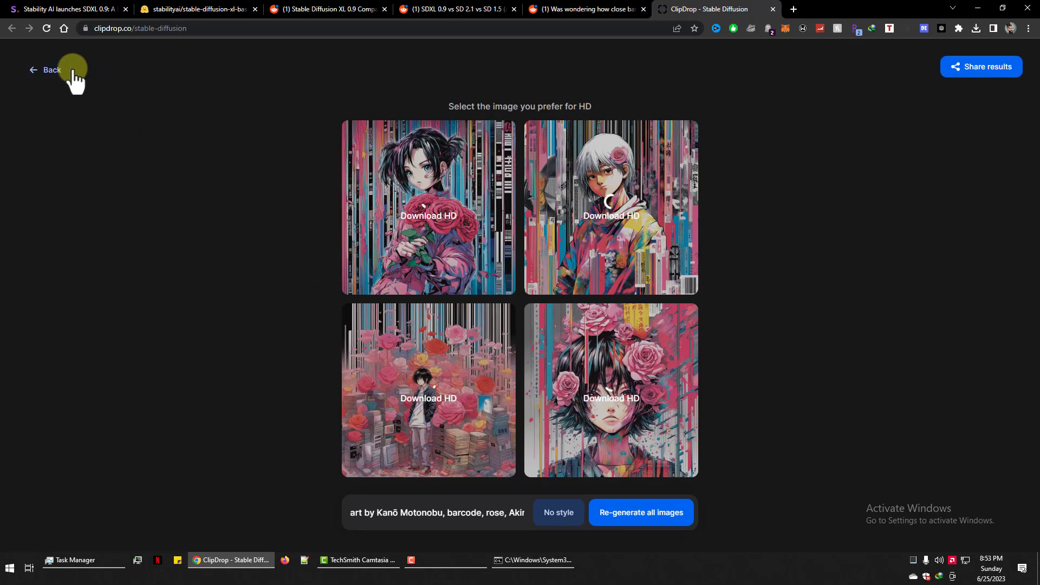
Reload the SDXL home page and start generating images from the pasted Vincent van Gogh prompt.
left_click(42, 72)
key("F5")
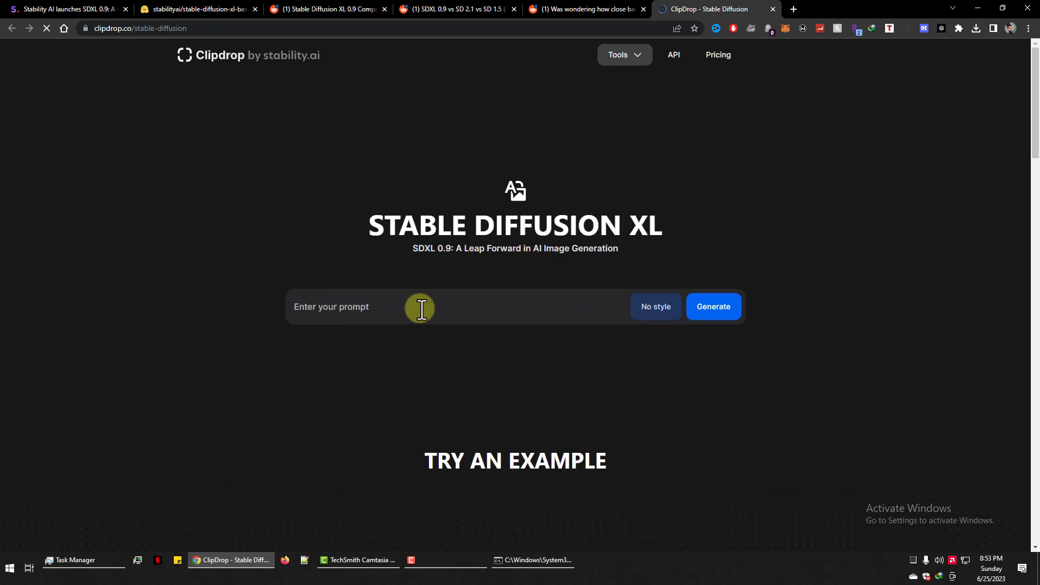
key("ctrl+v")
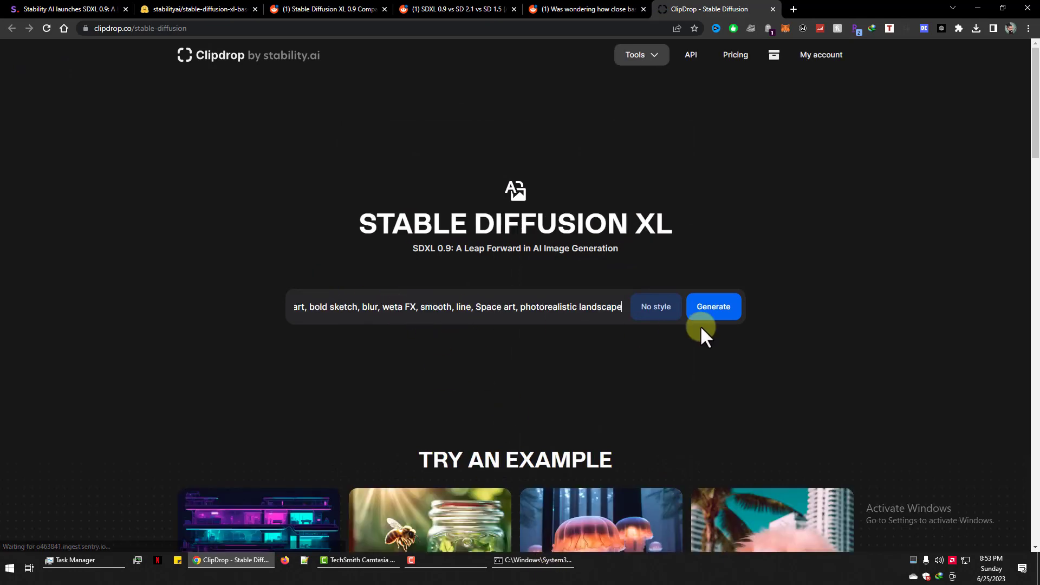
left_click(713, 312)
Copy the hyper realistic prompt line from the cmd console and skip ClipDrop's subscribe offer.
left_click(569, 559)
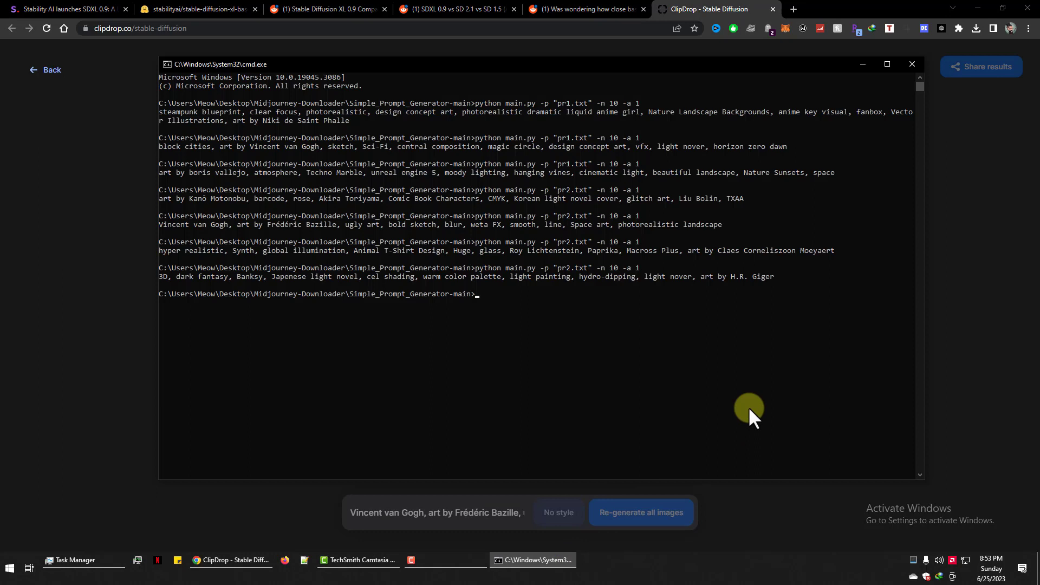
left_click_drag(836, 250, 179, 251)
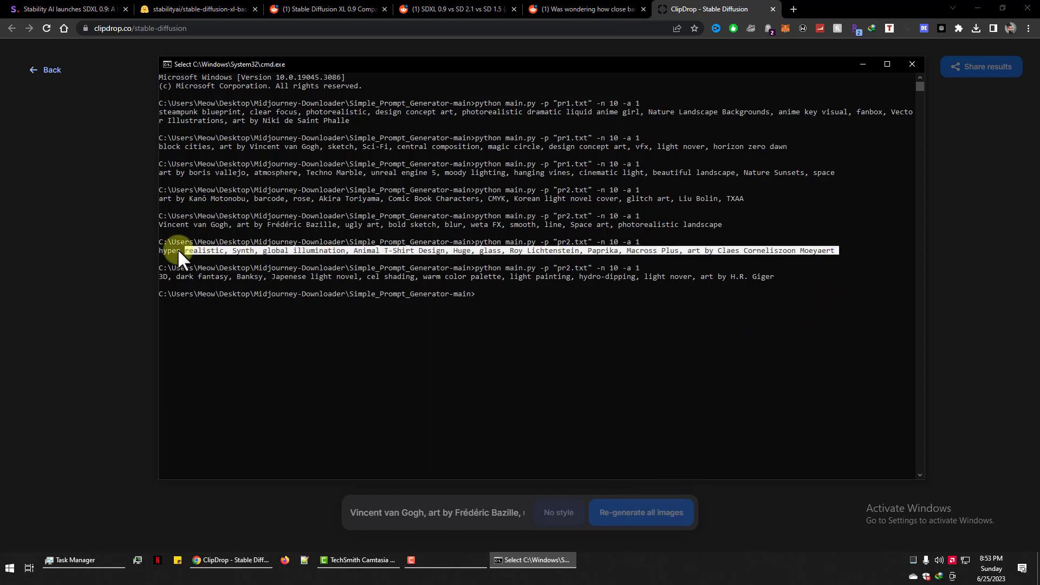
key("ctrl+c")
left_click(688, 8)
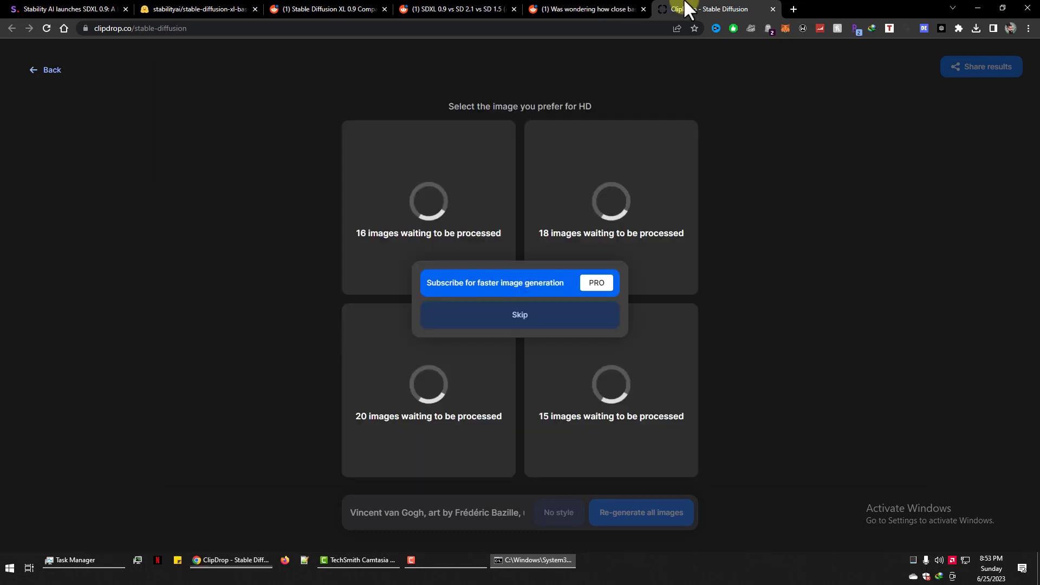
left_click(536, 335)
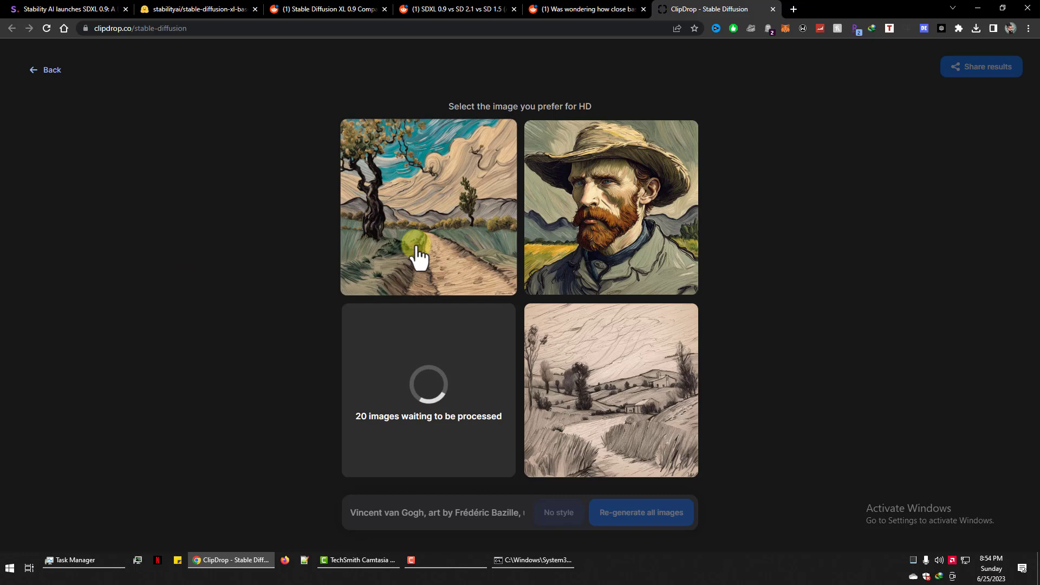
View the Van Gogh portrait and the straw-hat portrait with blue jacket enlarged.
left_click(608, 220)
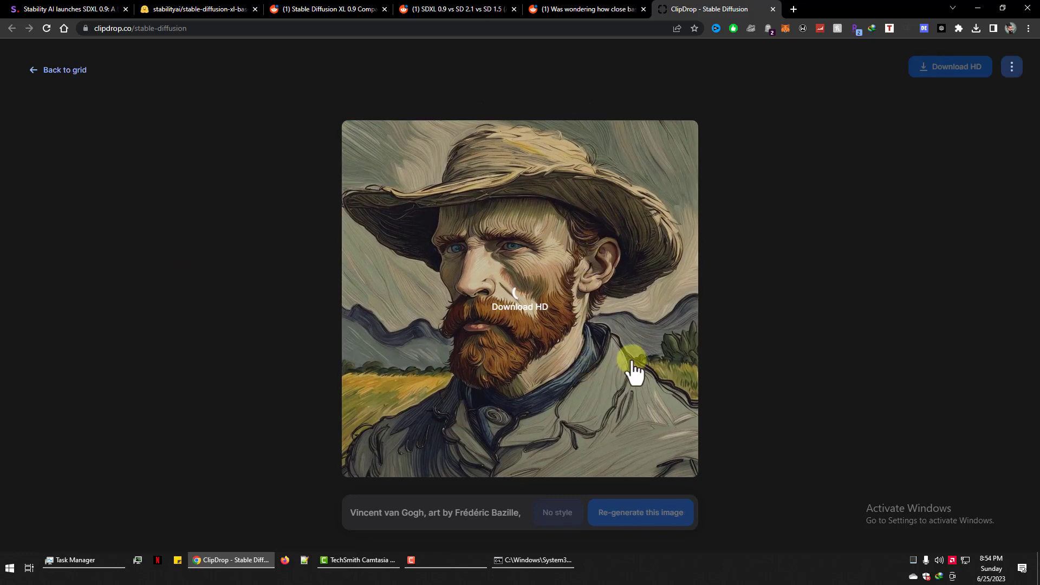
left_click(71, 79)
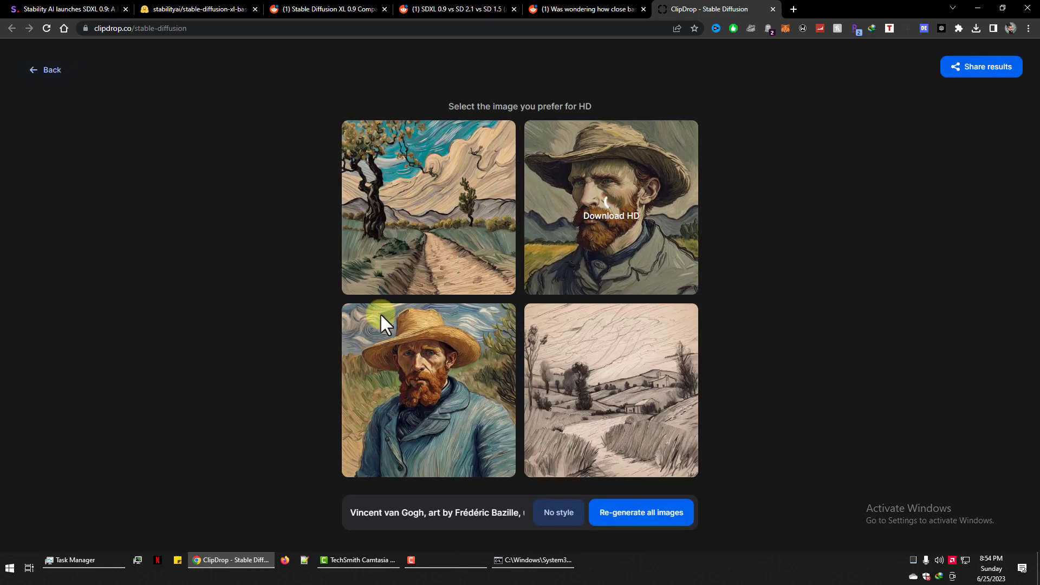
left_click(380, 317)
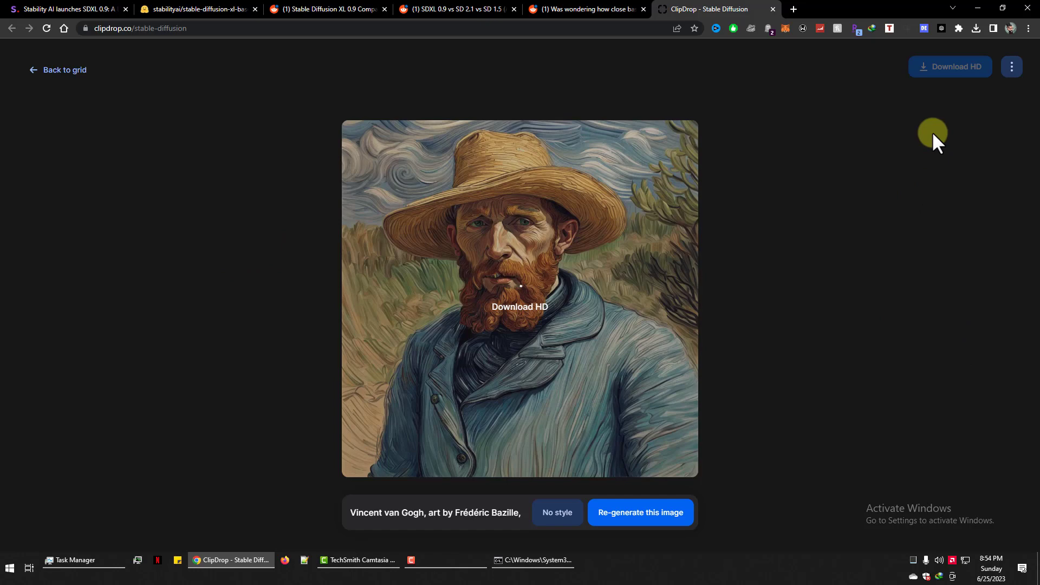
left_click(65, 70)
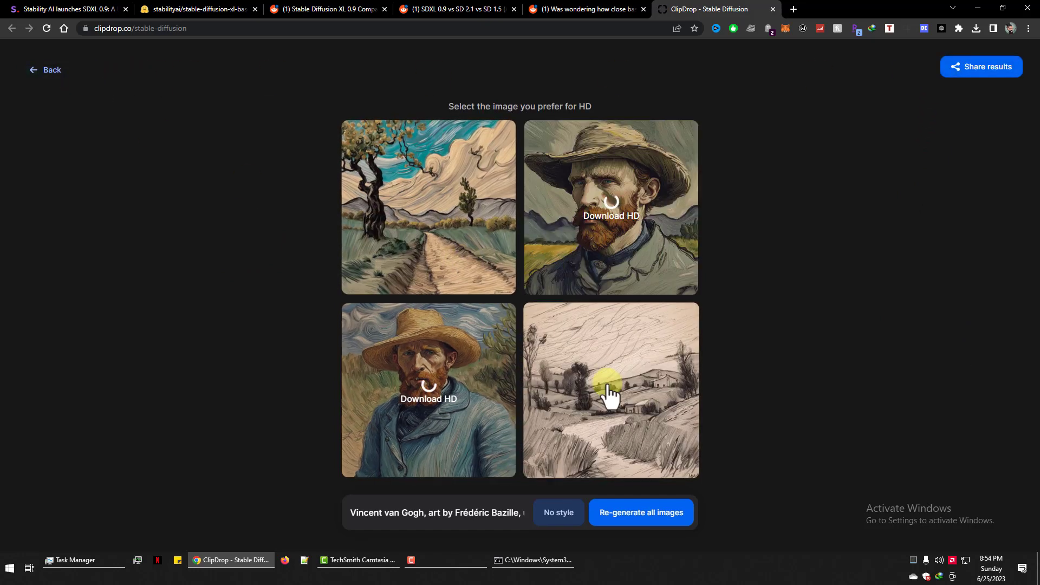
View the Van Gogh landscape and the bottom-right sketch landscape enlarged, then return to the prompt page.
left_click(403, 229)
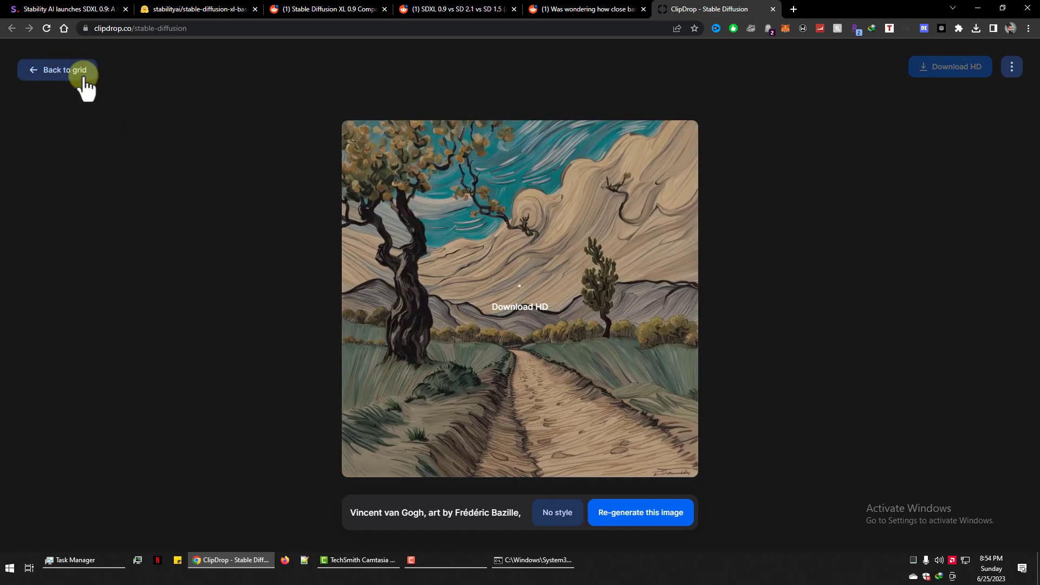
left_click(65, 70)
left_click(688, 352)
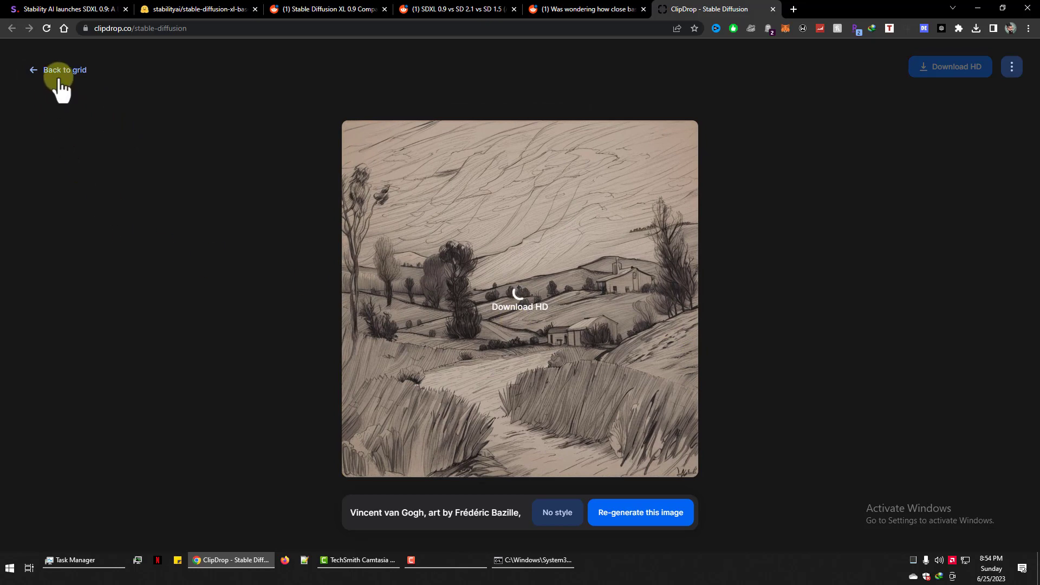
left_click(60, 82)
Replace the prompt with the copied Moeyaert prompt and start generating images.
triple_click(458, 312)
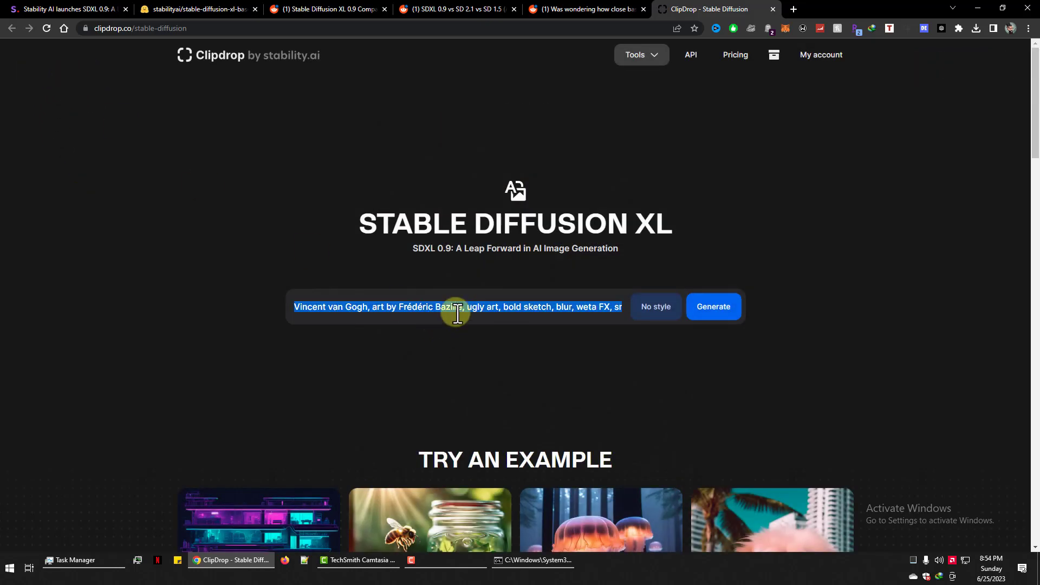
key("ctrl+v")
left_click(715, 307)
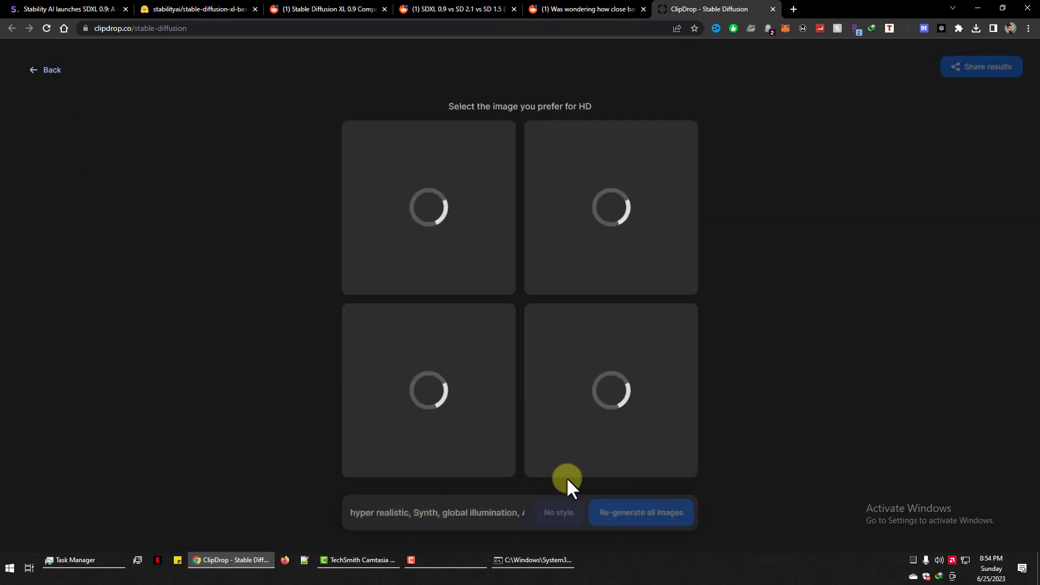
Copy the latest Giger prompt from cmd, run the fifty-keyword generator, and return to ClipDrop.
left_click(532, 559)
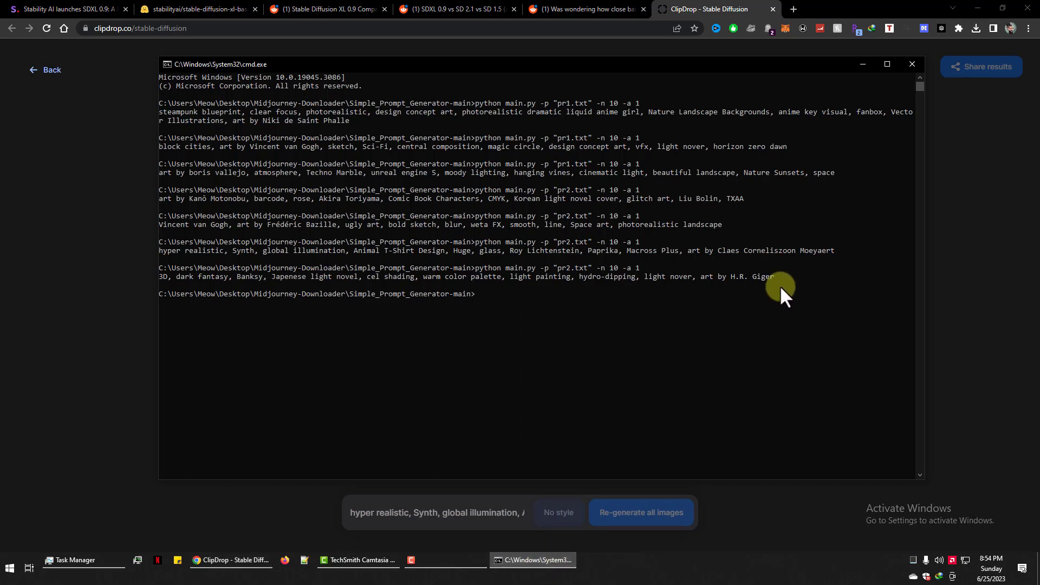
left_click_drag(780, 285, 196, 271)
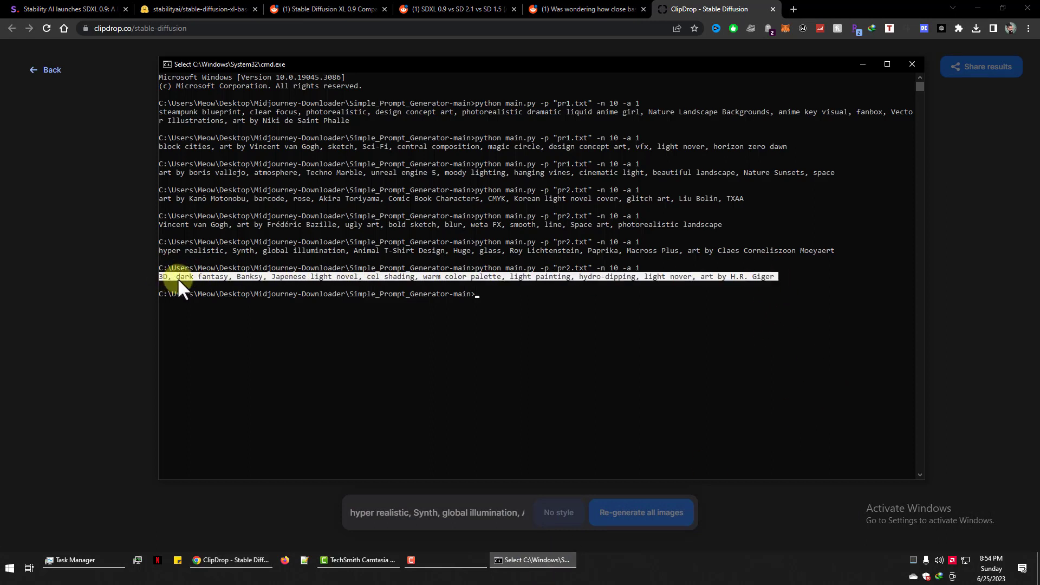
key("ctrl+c")
type("python main.py -p \"pr2.txt\" -n 50 -a 1")
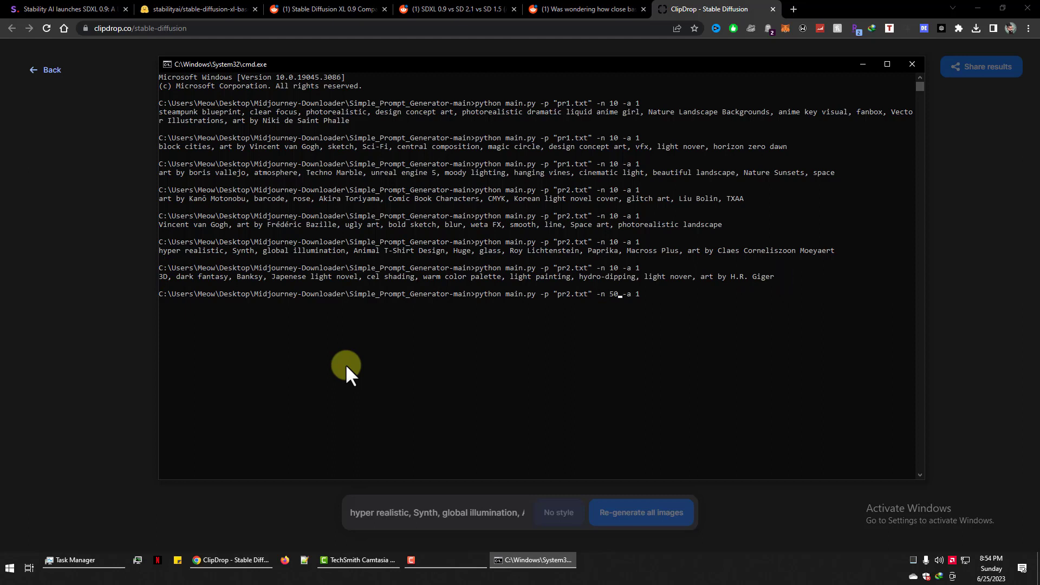
key("Return")
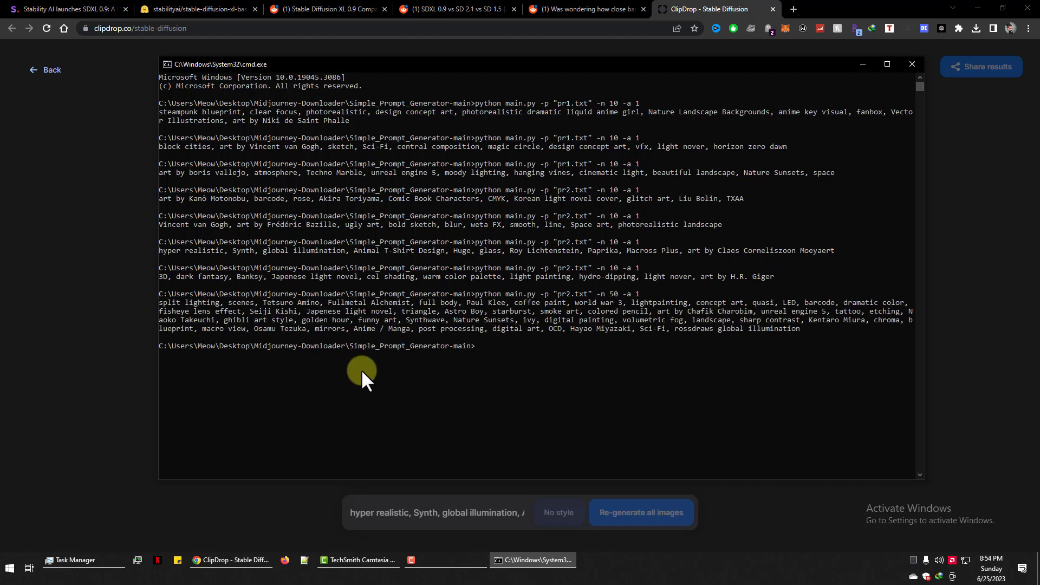
left_click(793, 9)
left_click(748, 9)
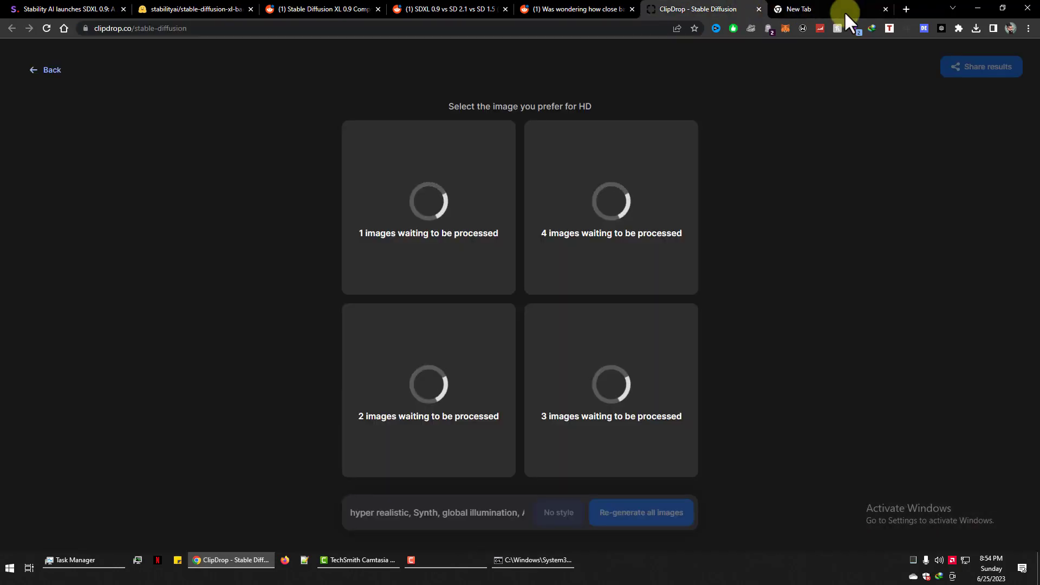
left_click(885, 9)
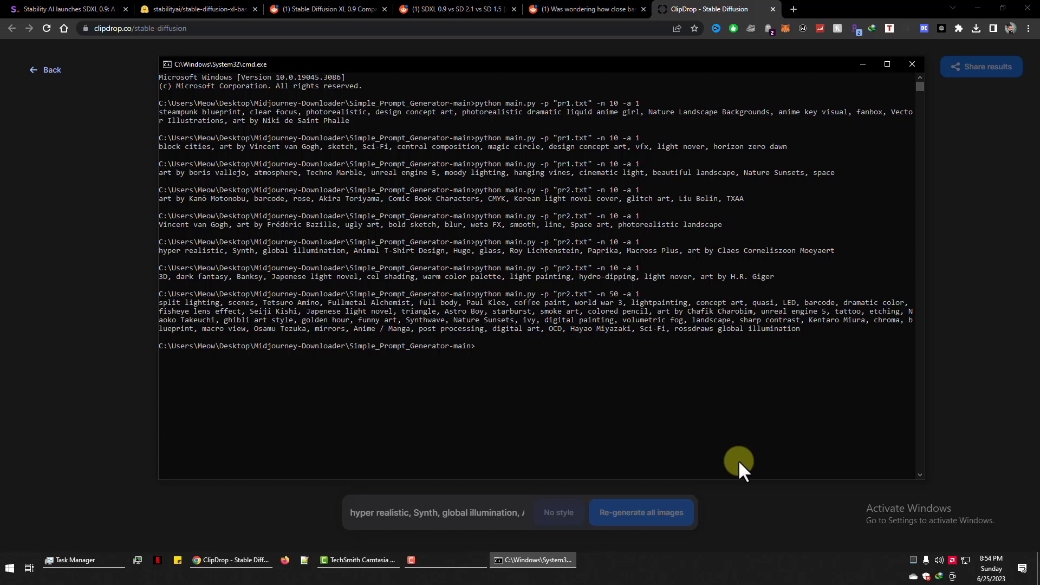
Copy the H.R. Giger prompt from the console and bring the loading ClipDrop results forward.
left_click_drag(773, 276, 186, 274)
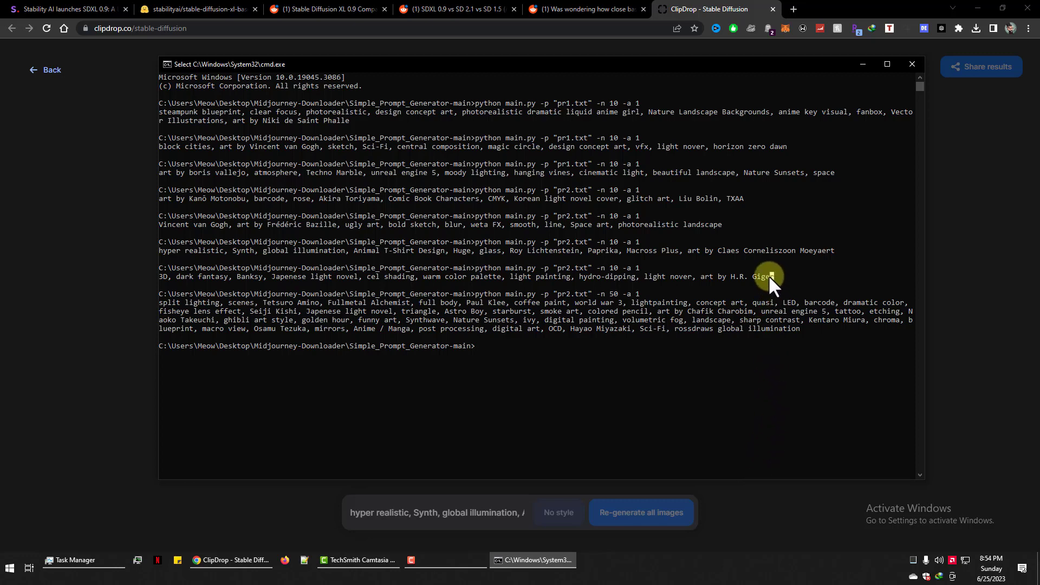
right_click(162, 276)
left_click(73, 287)
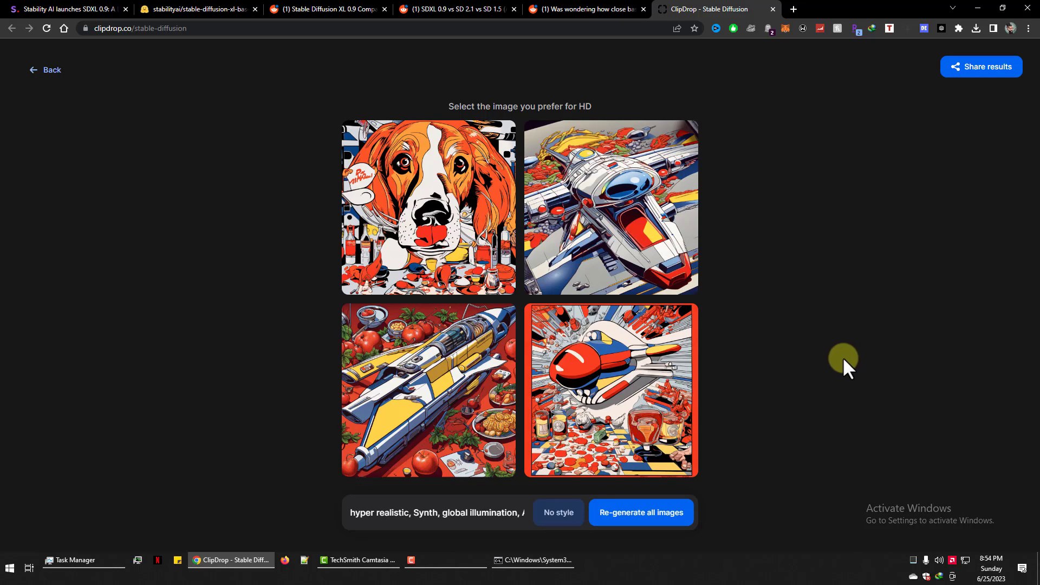
View the bottom-right spaceship and orange pop-art dog images enlarged, then return to the prompt page.
left_click(634, 385)
left_click(49, 70)
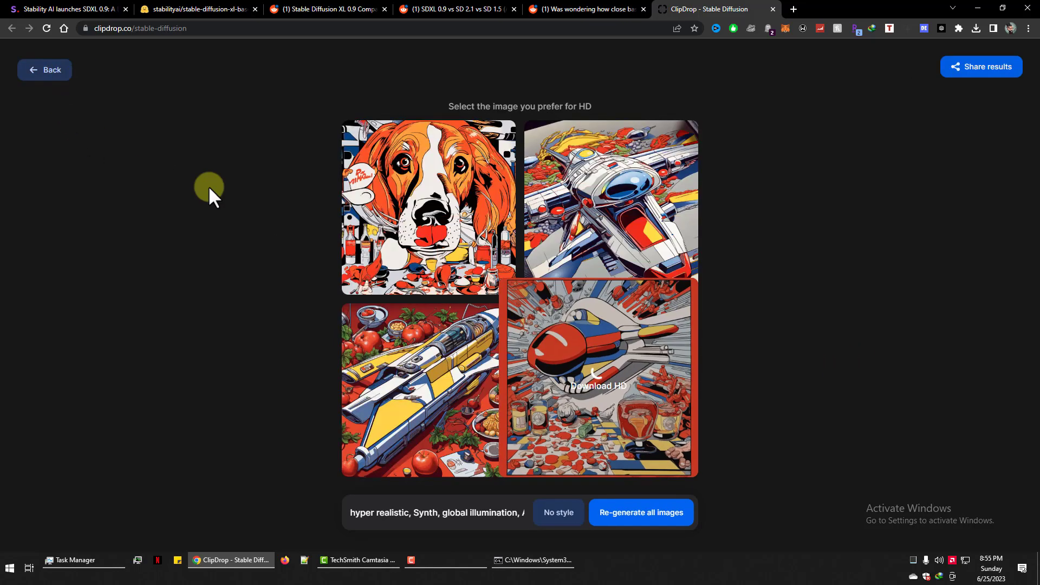
left_click(439, 231)
left_click(66, 72)
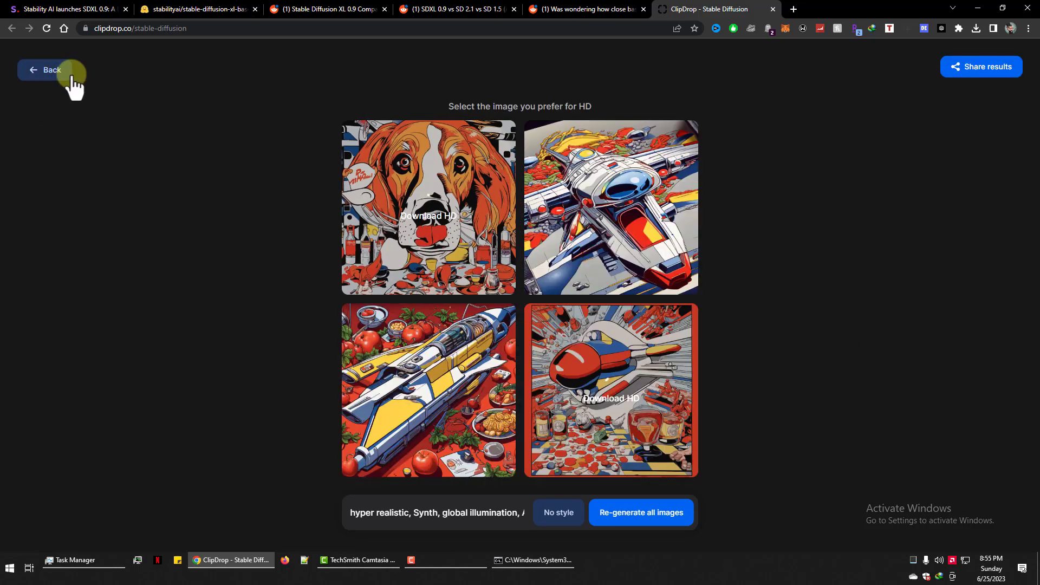
left_click(44, 70)
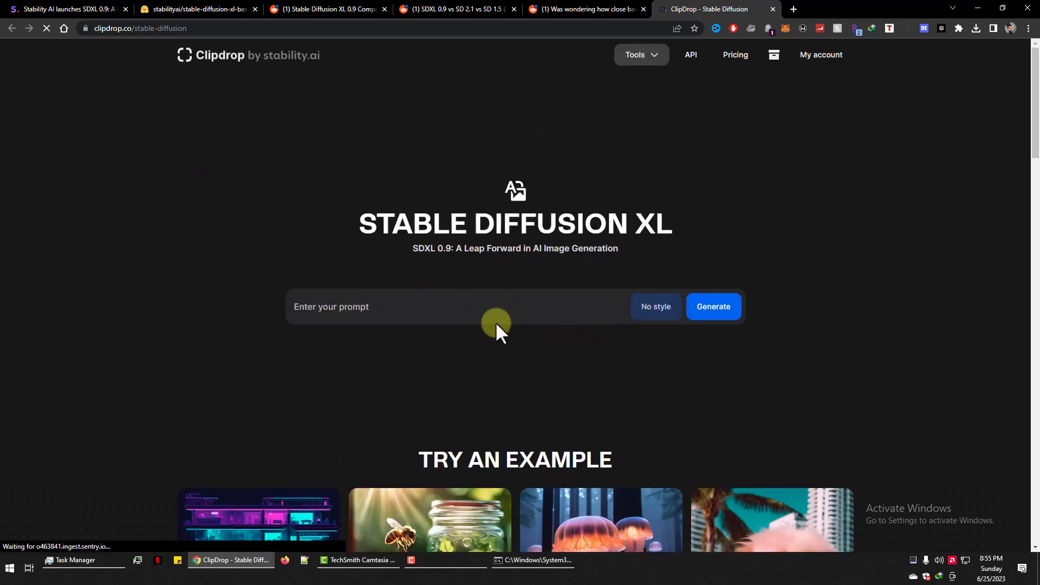
Generate from the H.R. Giger prompt and copy the fifty-keyword prompt from cmd while results load.
left_click(711, 313)
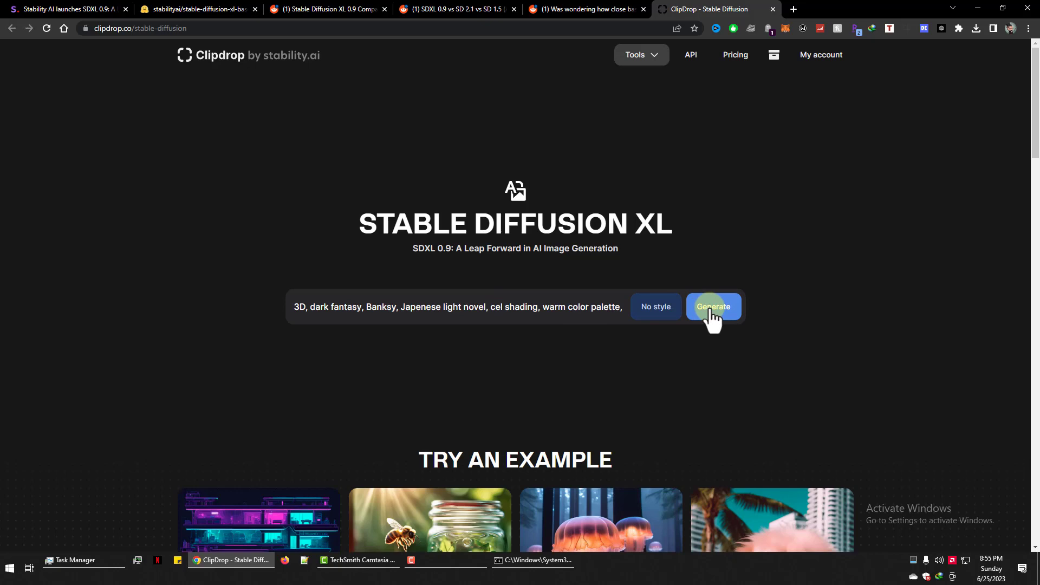
left_click(572, 560)
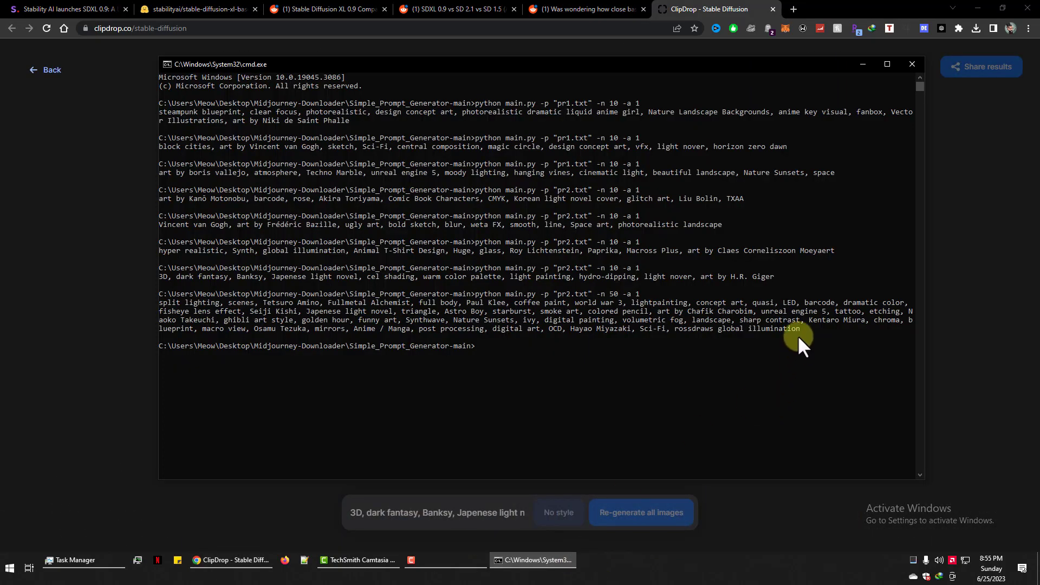
left_click_drag(798, 333, 159, 302)
right_click(197, 306)
left_click(50, 303)
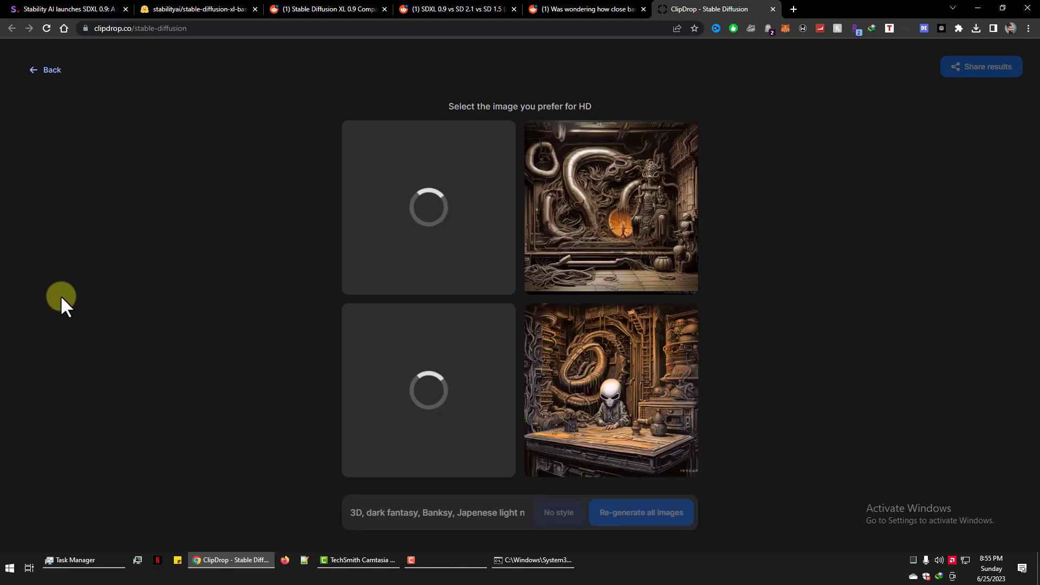
View the top-right alien machinery and bottom-left seated alien figure images enlarged.
left_click(618, 199)
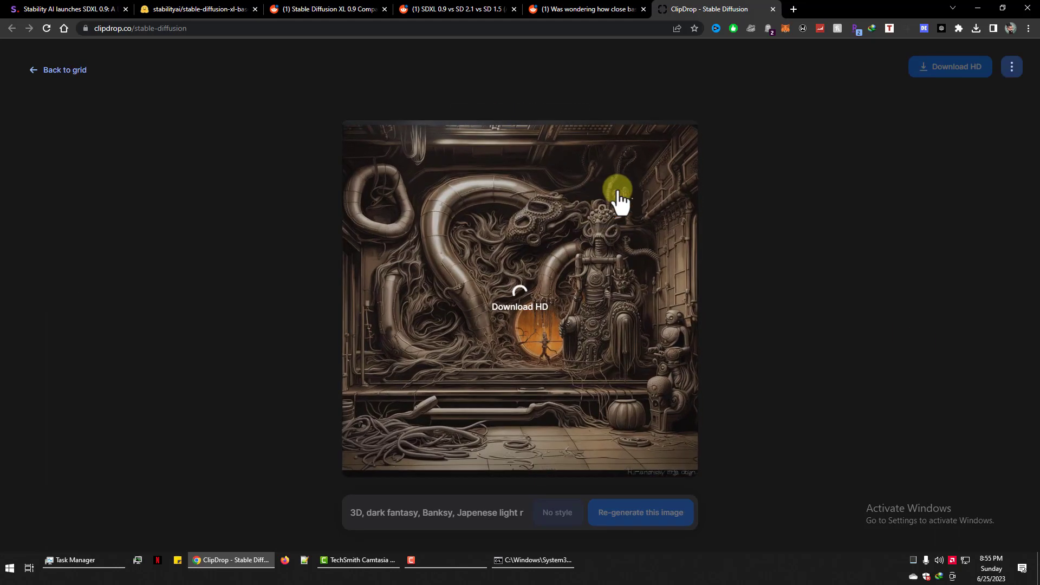
left_click(75, 70)
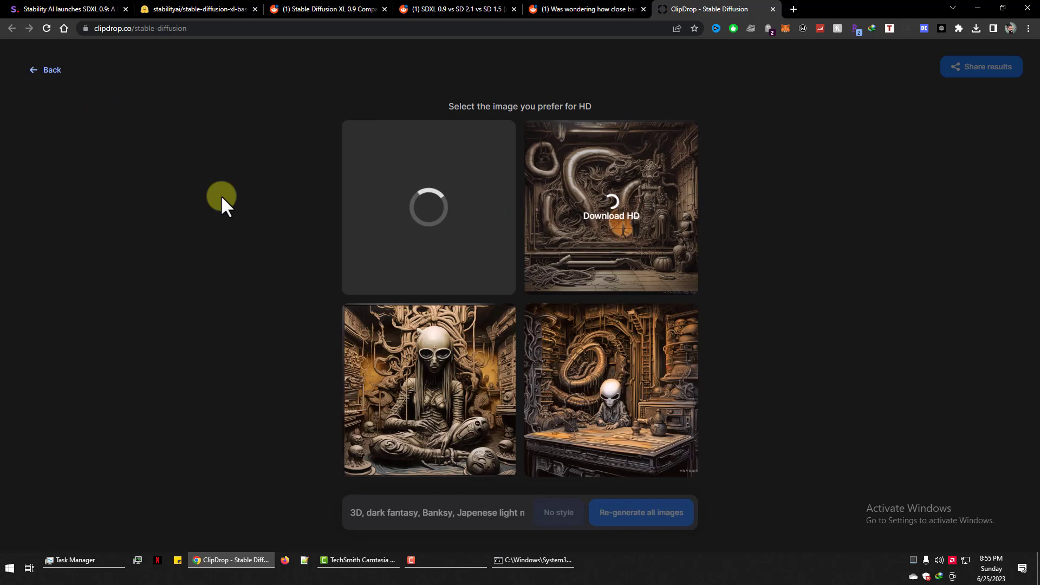
left_click(422, 371)
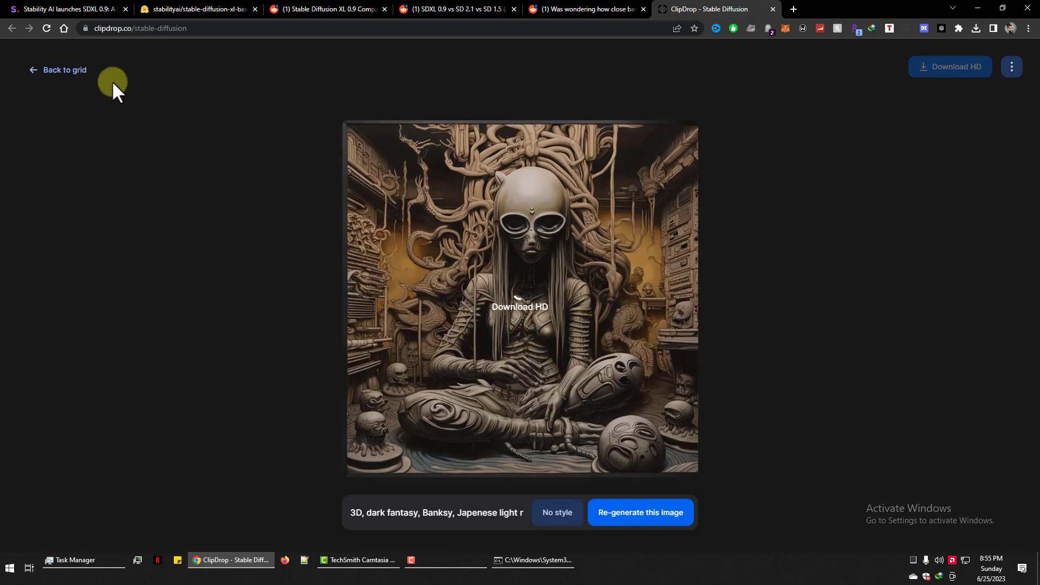
left_click(76, 71)
View the top-left alien and bottom-right alien-at-desk images enlarged, then return to the prompt page.
left_click(425, 225)
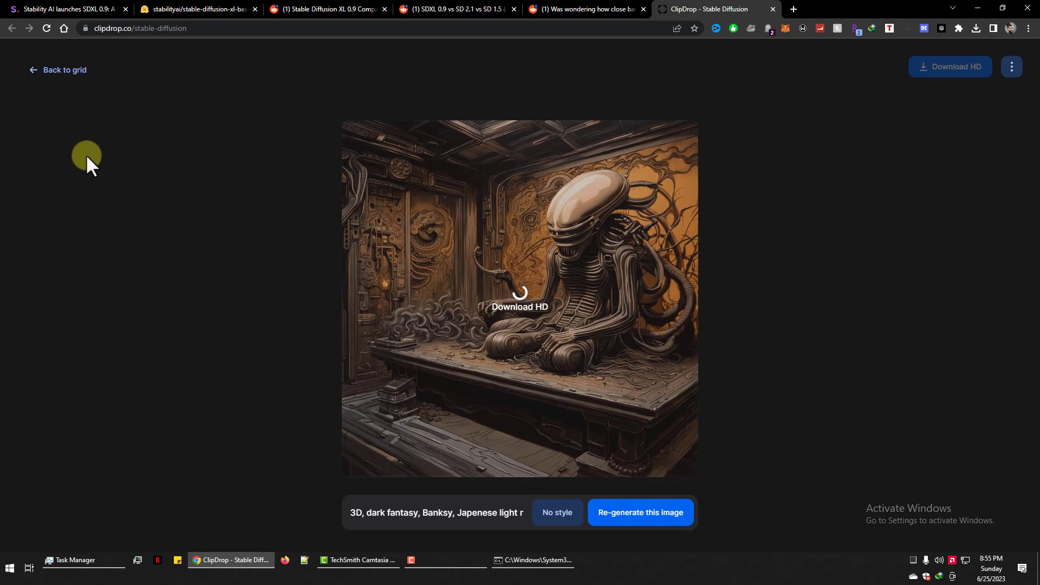
left_click(72, 73)
left_click(599, 390)
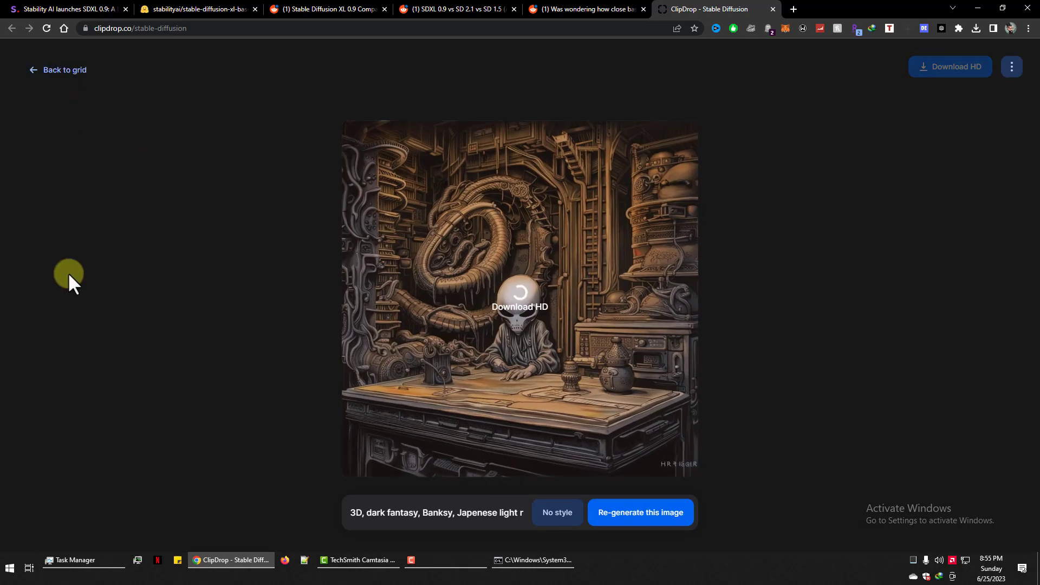
left_click(74, 72)
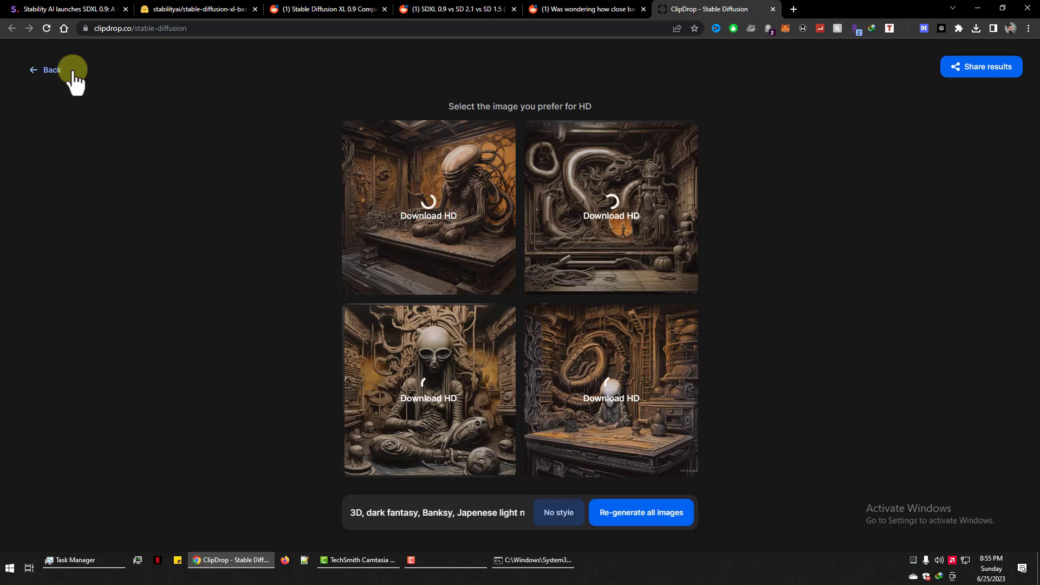
left_click(76, 71)
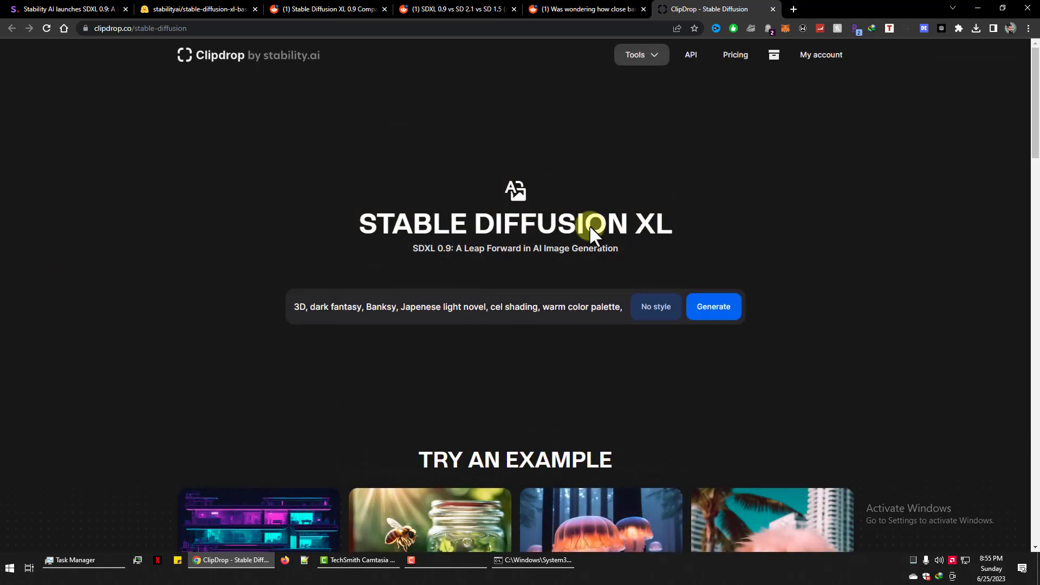